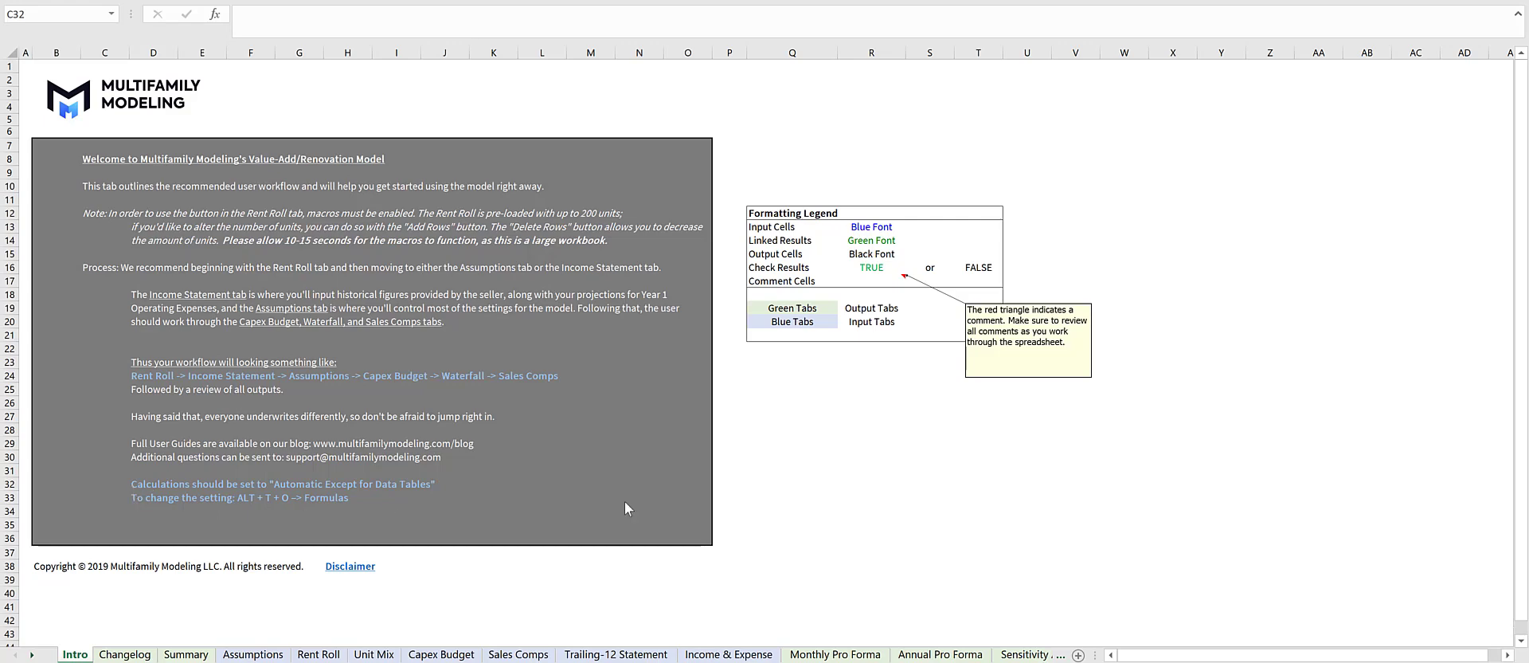
- Examine the Summary sheet's transaction summary, rent roll summary and annual cash flow statement
key("ctrl+Page_Down")
key("ctrl+Page_Down")
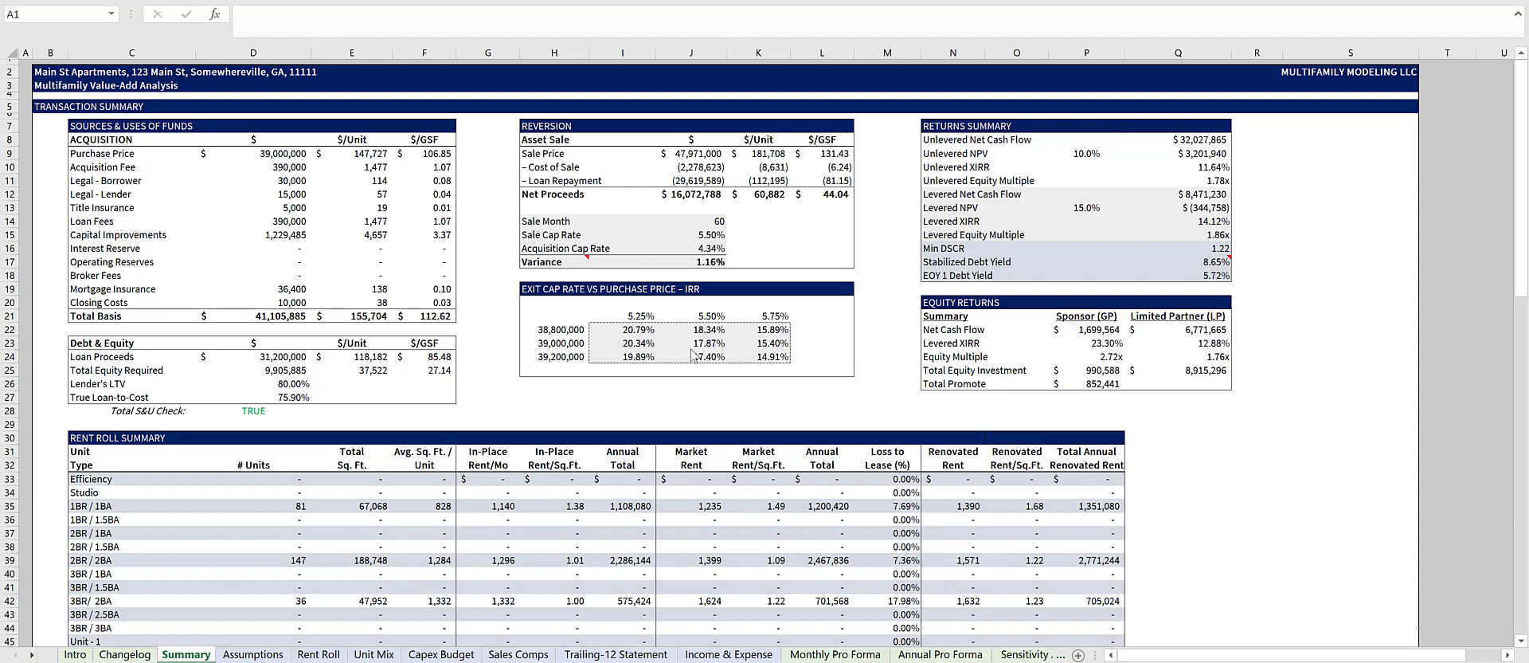
scroll(654, 362, "down", 3)
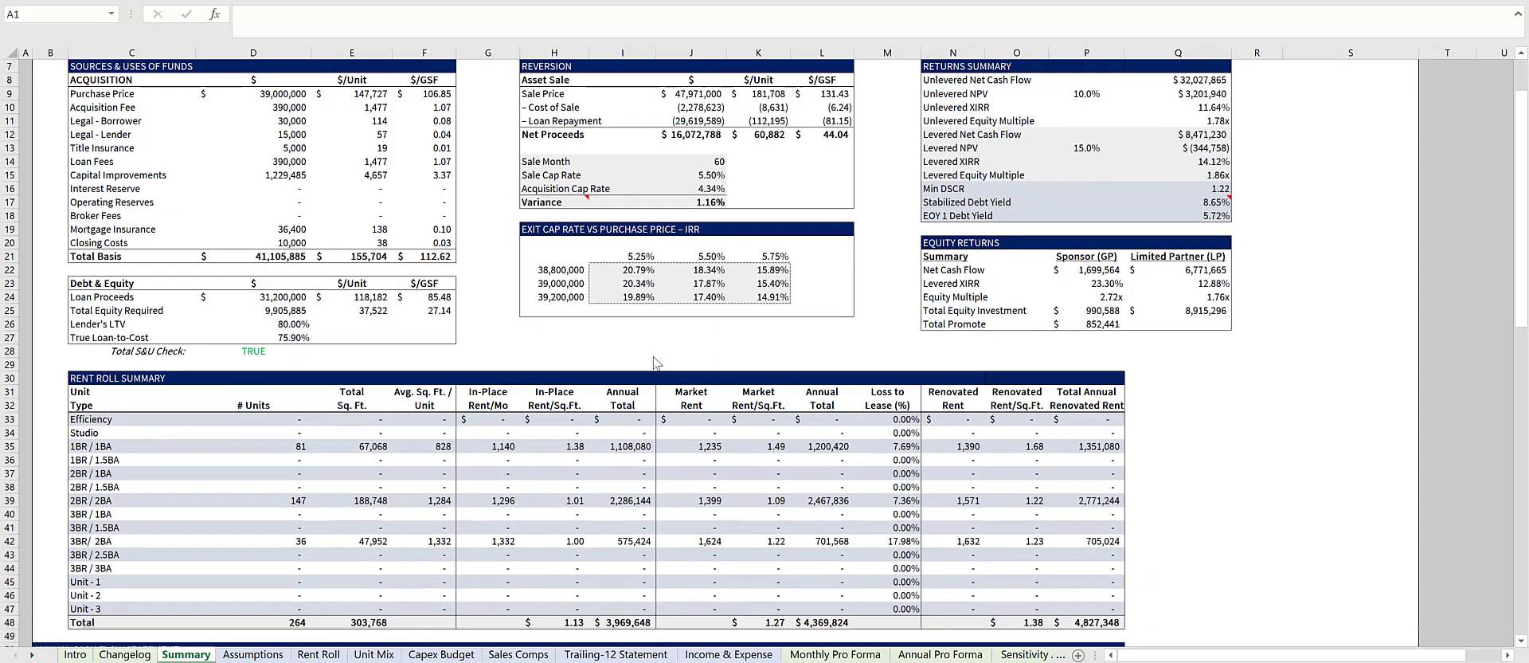
scroll(643, 380, "down", 1)
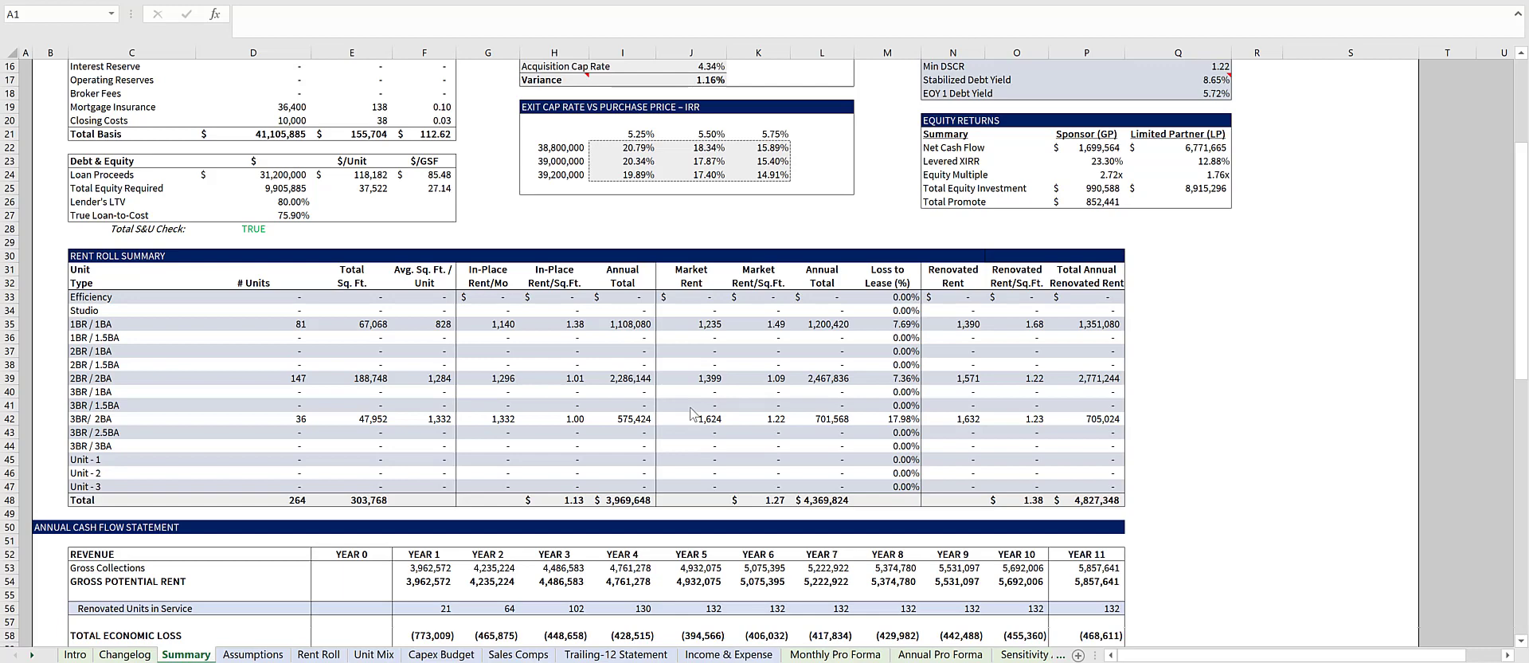
scroll(691, 412, "down", 3)
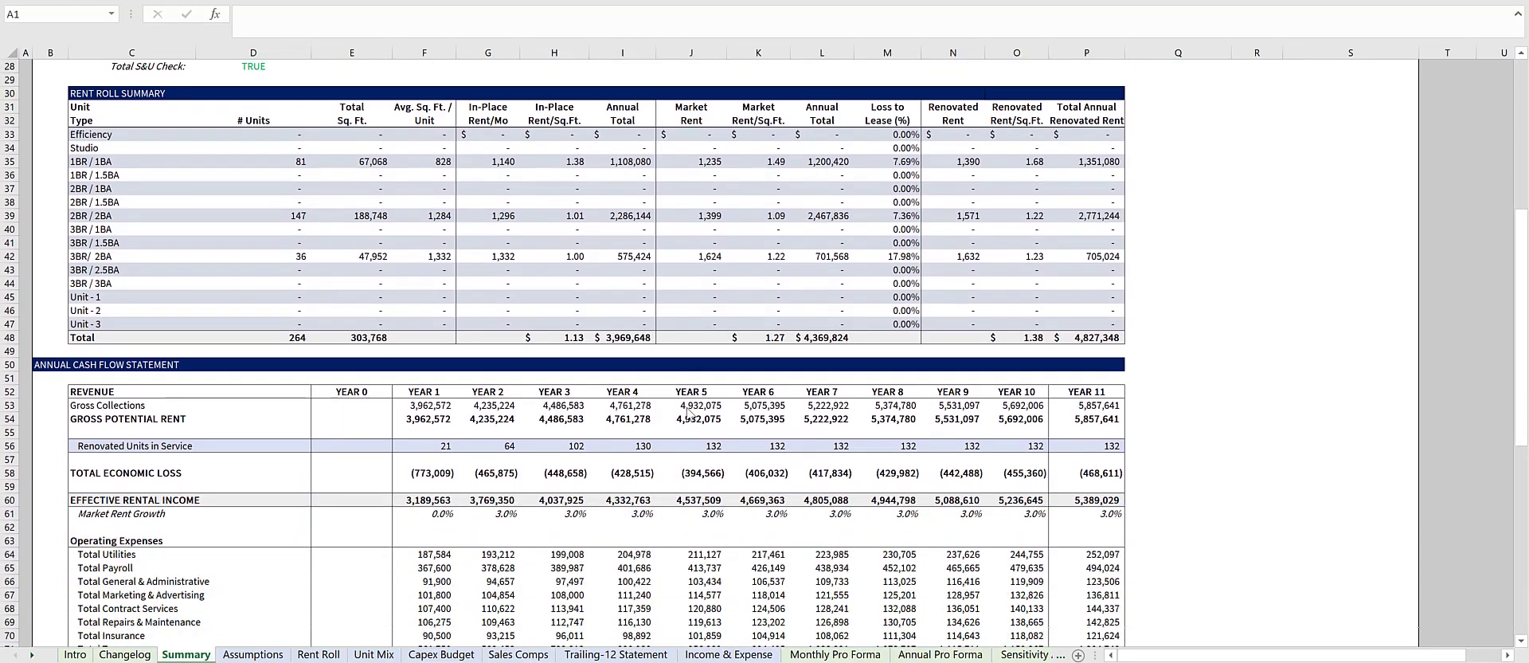
scroll(689, 413, "down", 2)
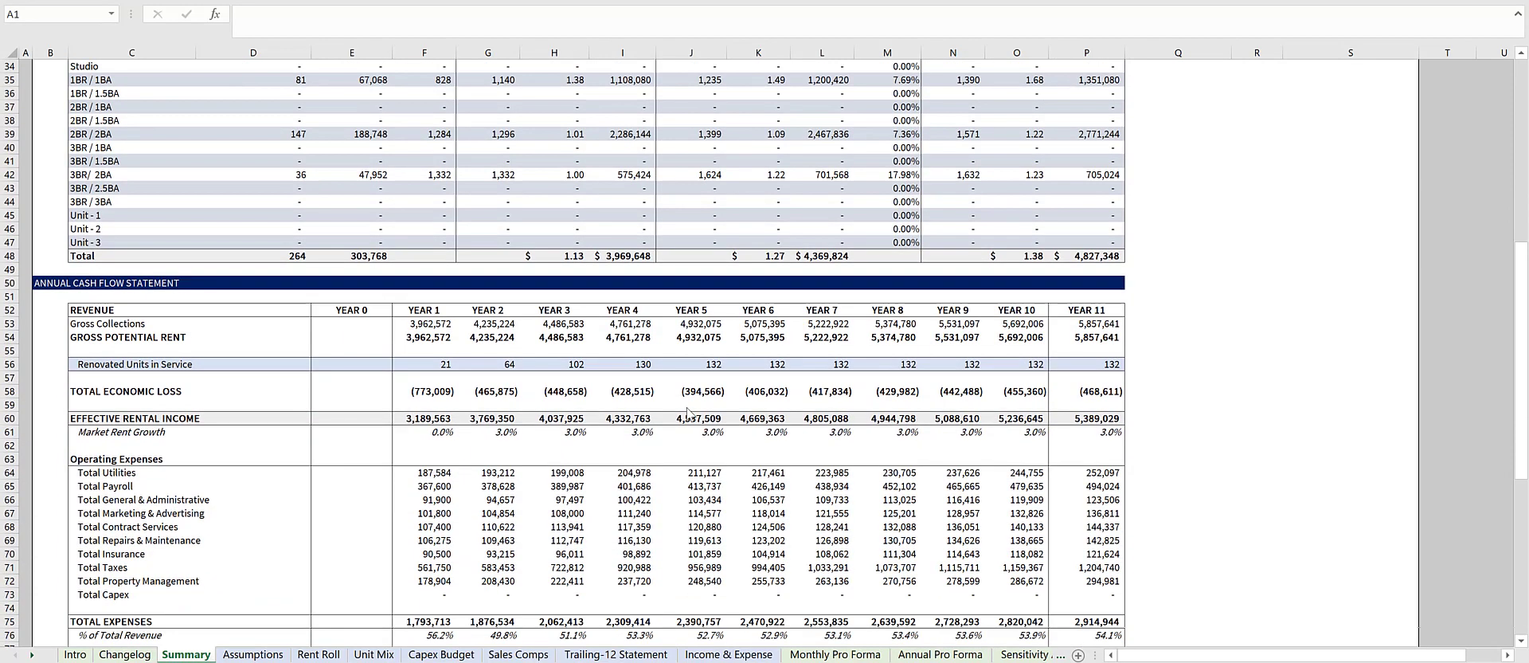
scroll(687, 411, "down", 2)
scroll(689, 411, "down", 7)
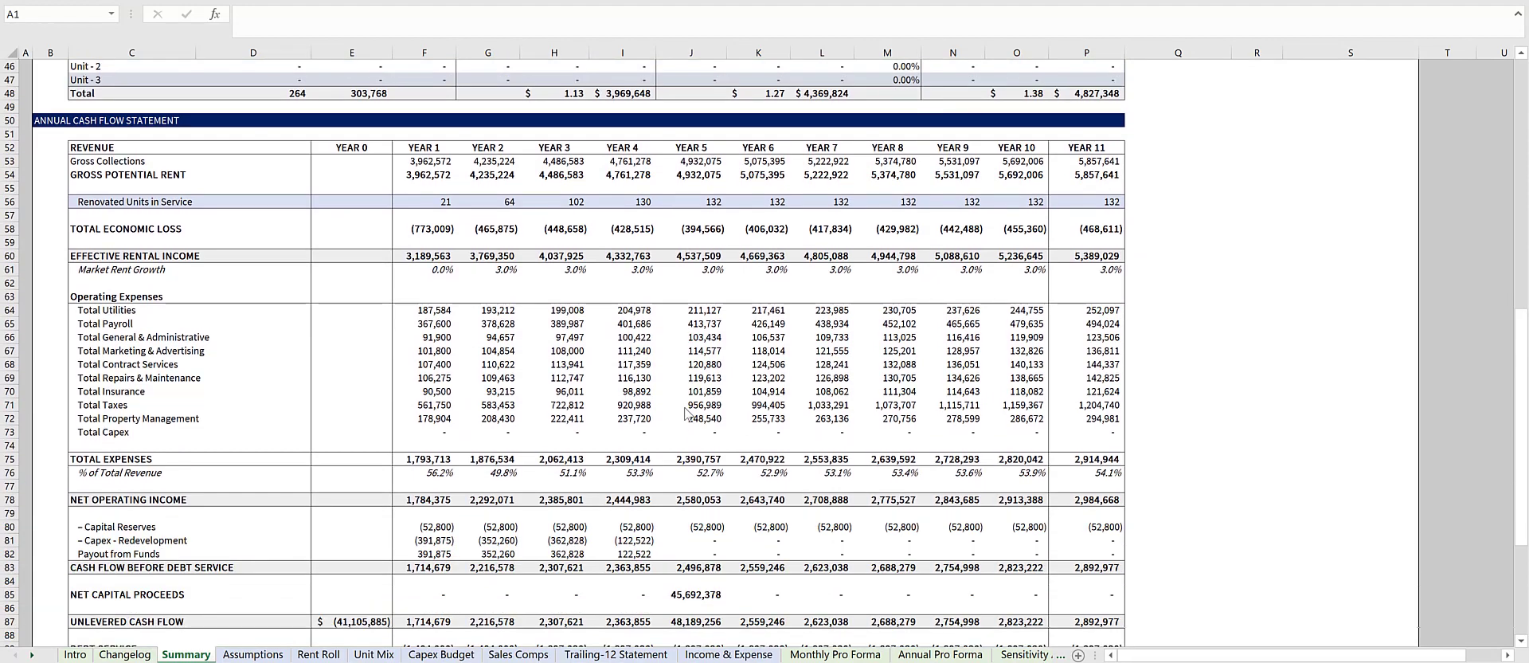
scroll(585, 420, "down", 1)
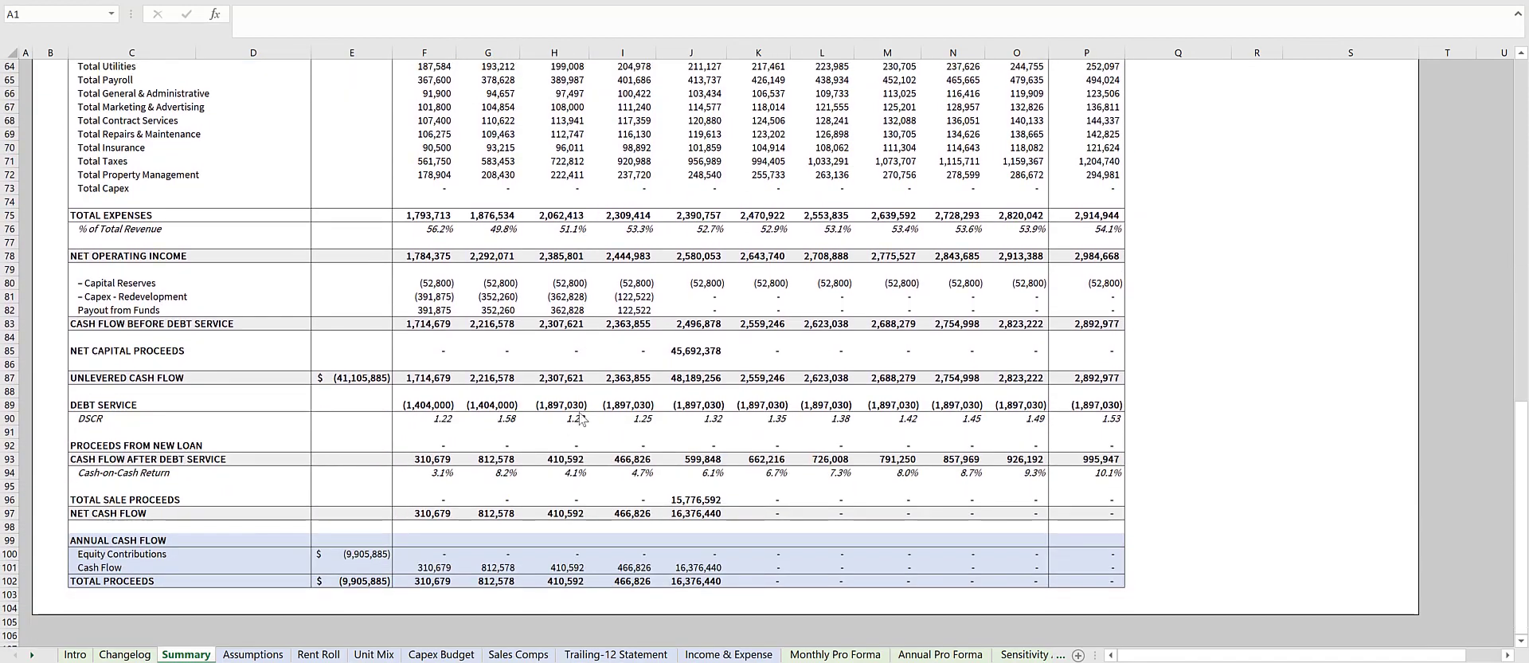
scroll(298, 398, "up", 4)
scroll(298, 398, "up", 16)
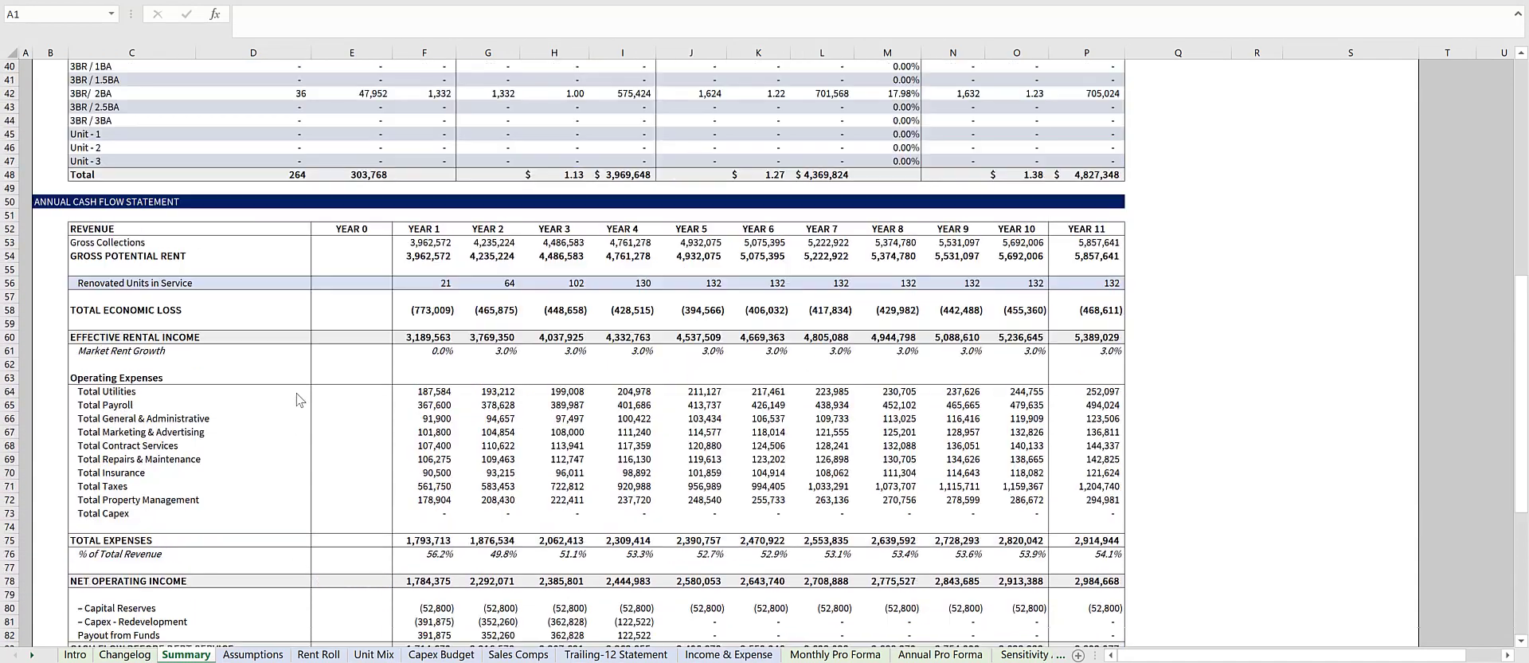
- Examine the Assumptions sheet's acquisition, exit, revenue and expense, acquisition financing, refinance and tax revaluation sections
key("ctrl+Page_Down")
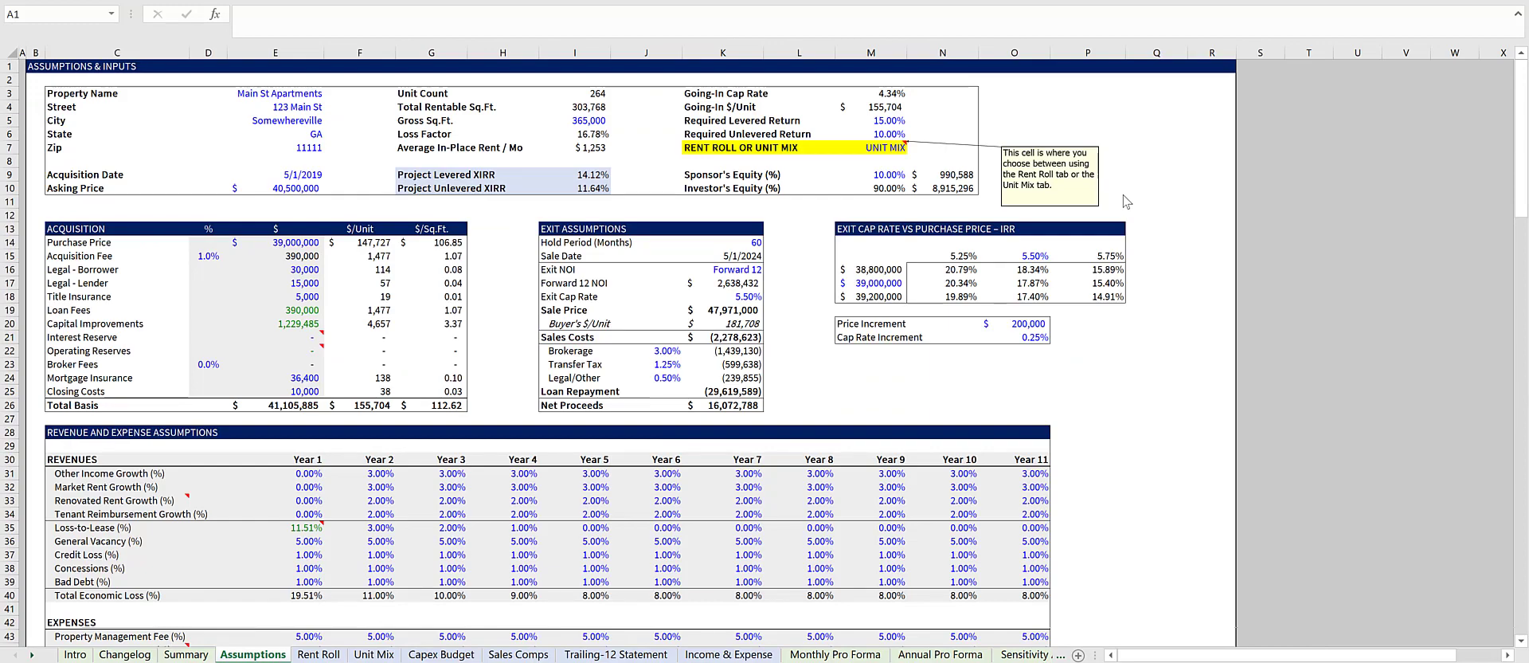
scroll(1107, 217, "down", 4)
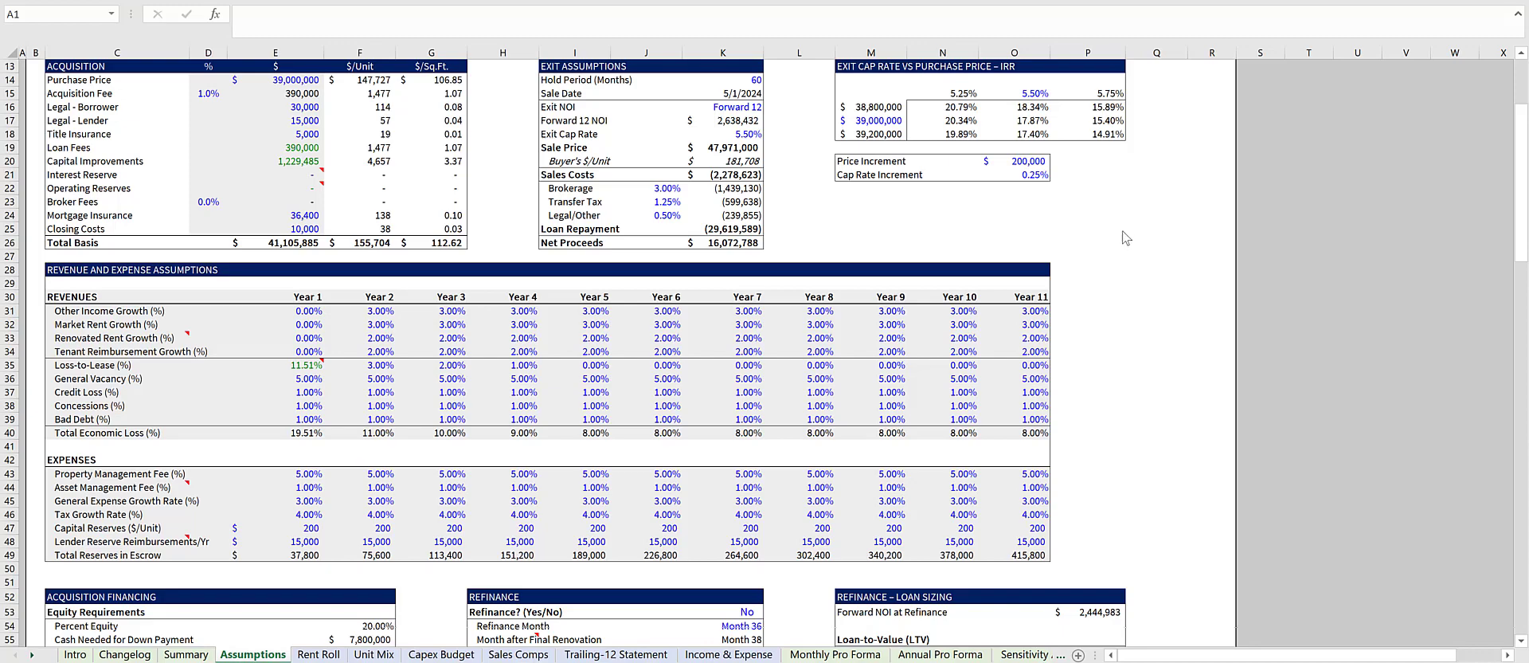
scroll(1126, 237, "down", 1)
scroll(1126, 237, "down", 1)
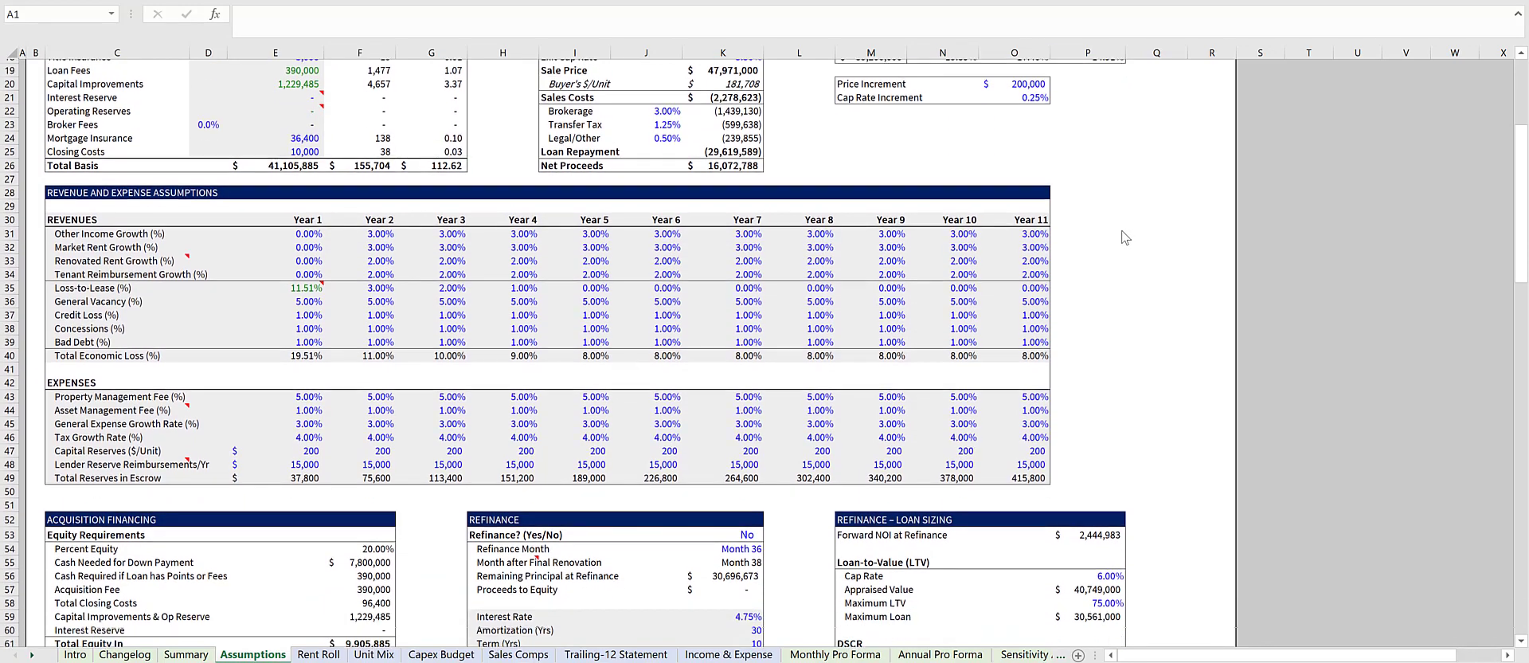
scroll(1126, 237, "down", 3)
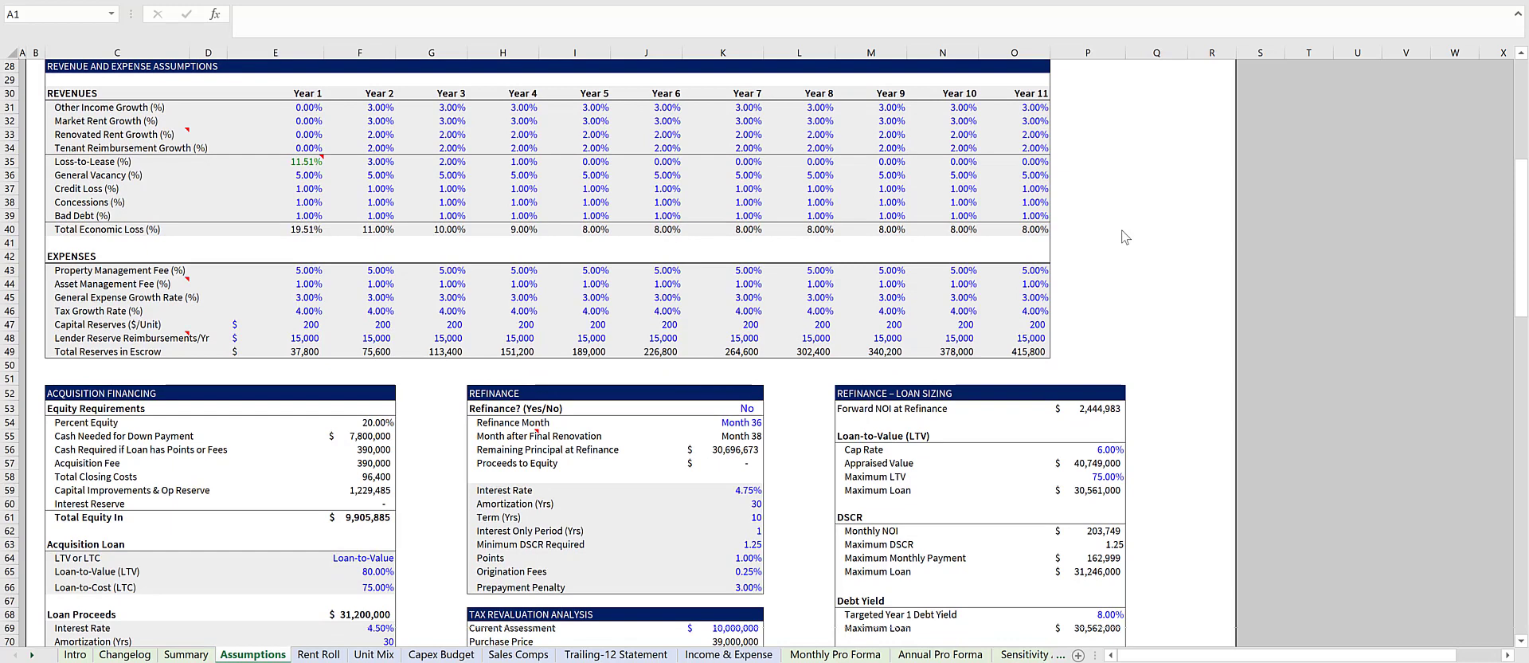
scroll(1125, 236, "down", 2)
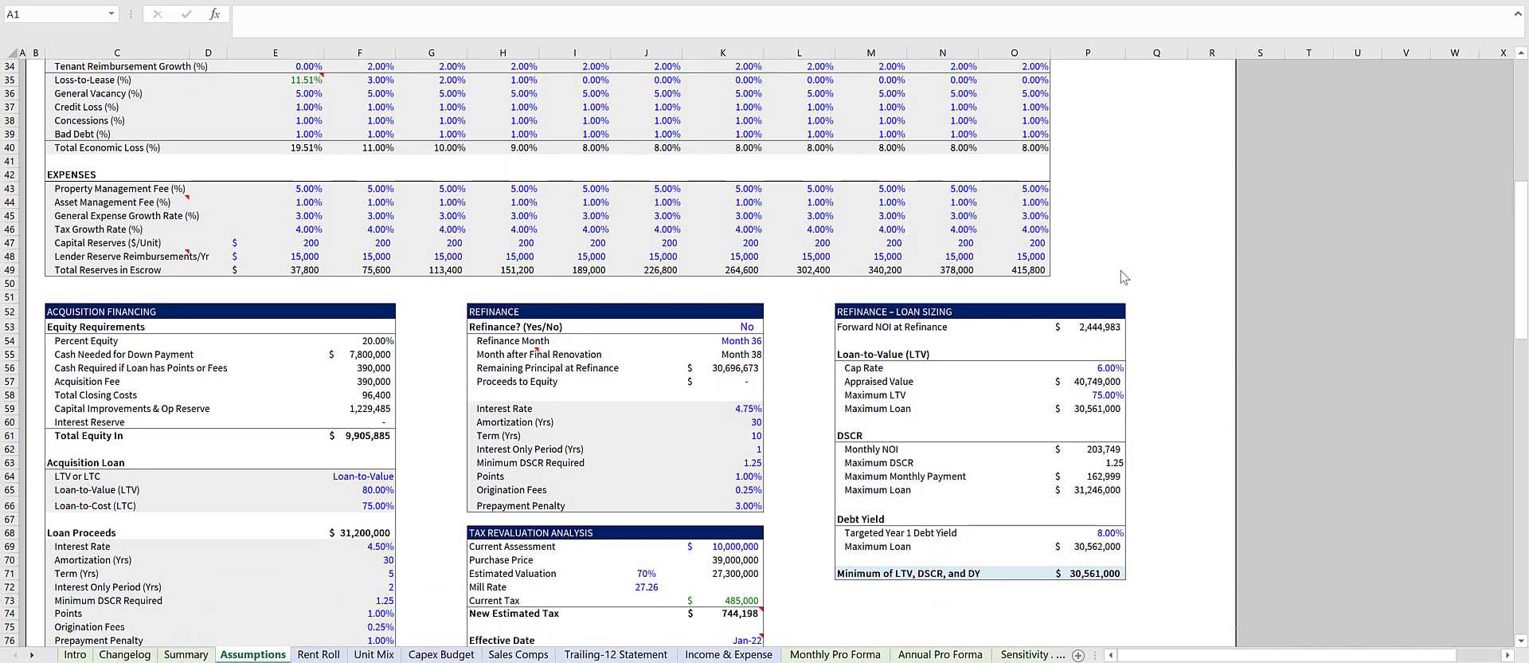
scroll(987, 287, "down", 2)
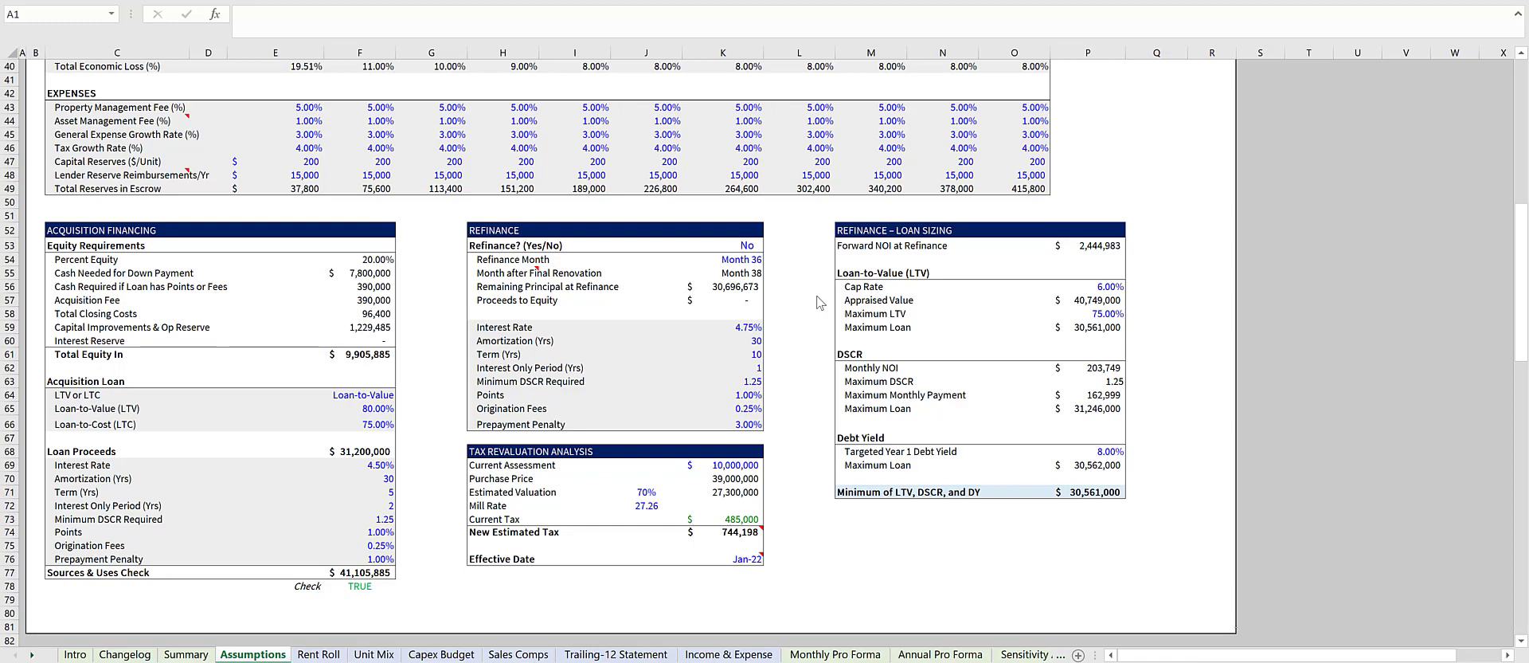
scroll(772, 316, "down", 1)
scroll(773, 316, "up", 2)
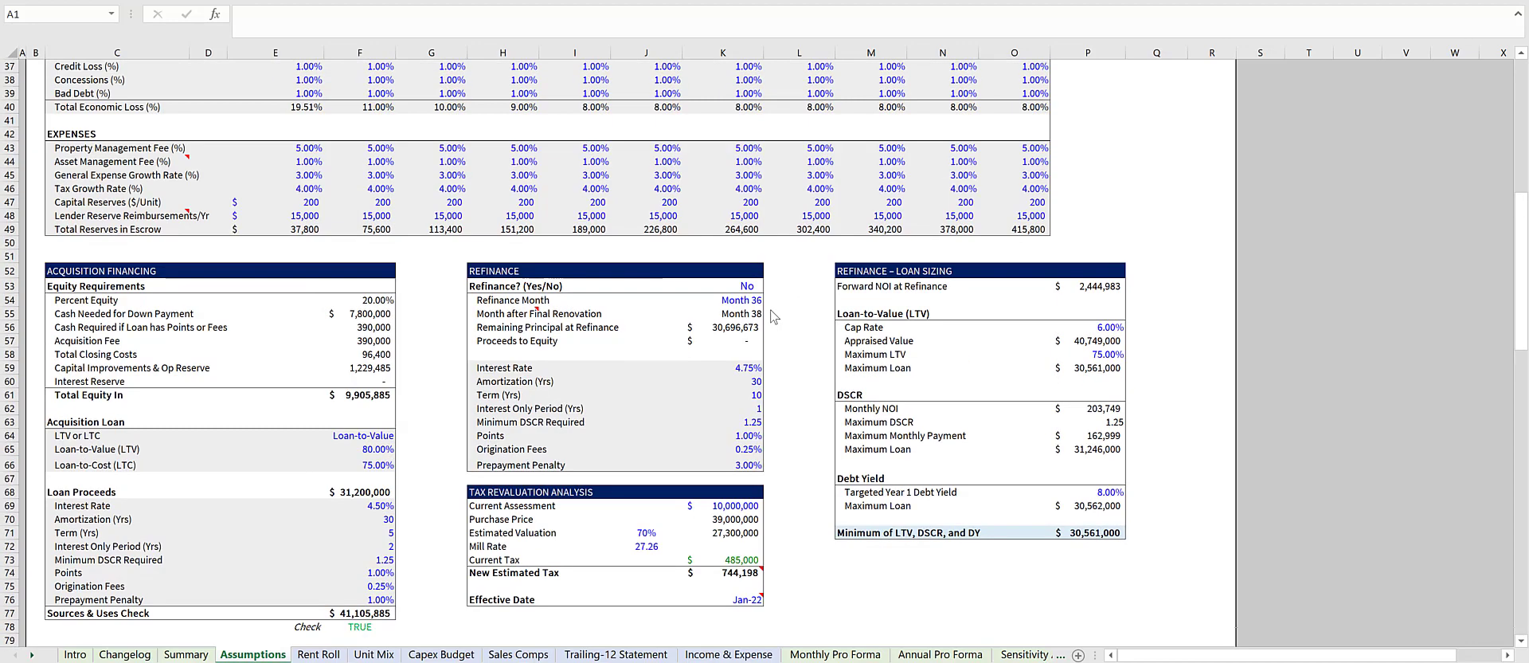
scroll(339, 291, "up", 2)
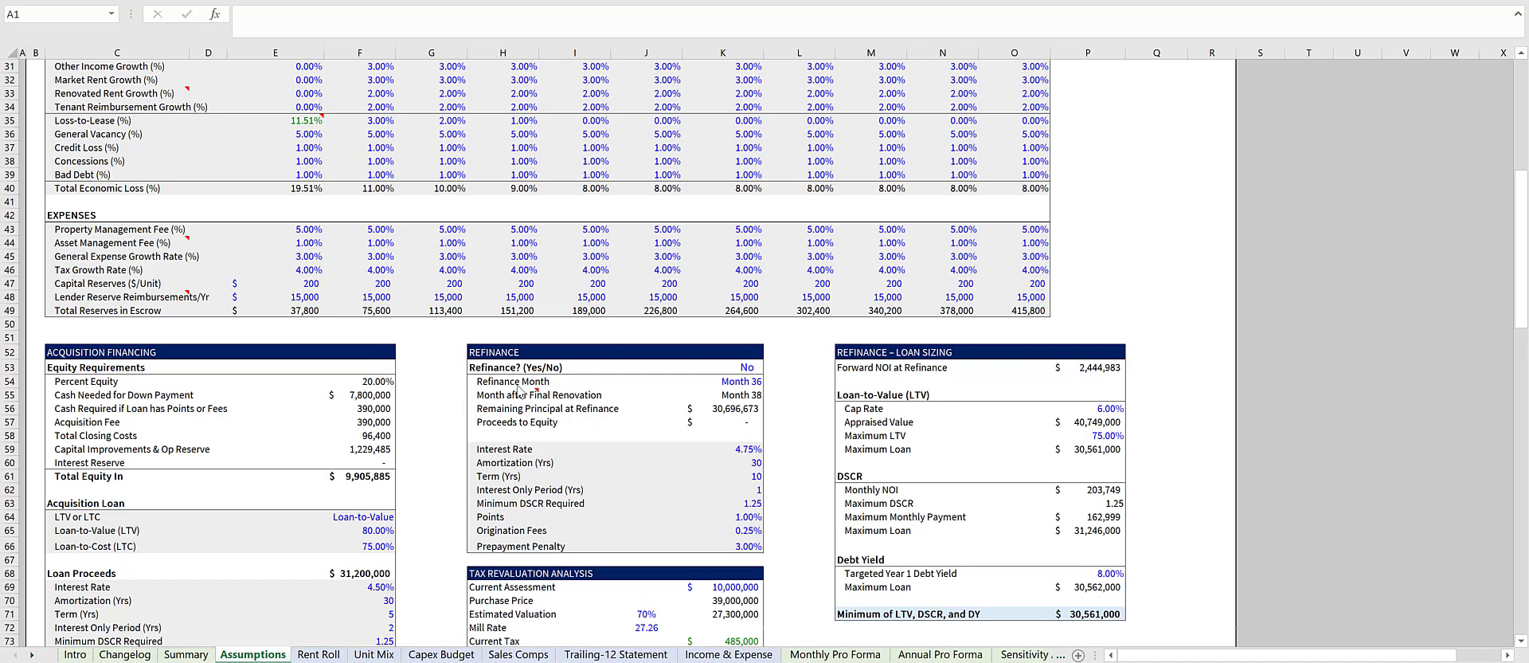
scroll(518, 390, "up", 8)
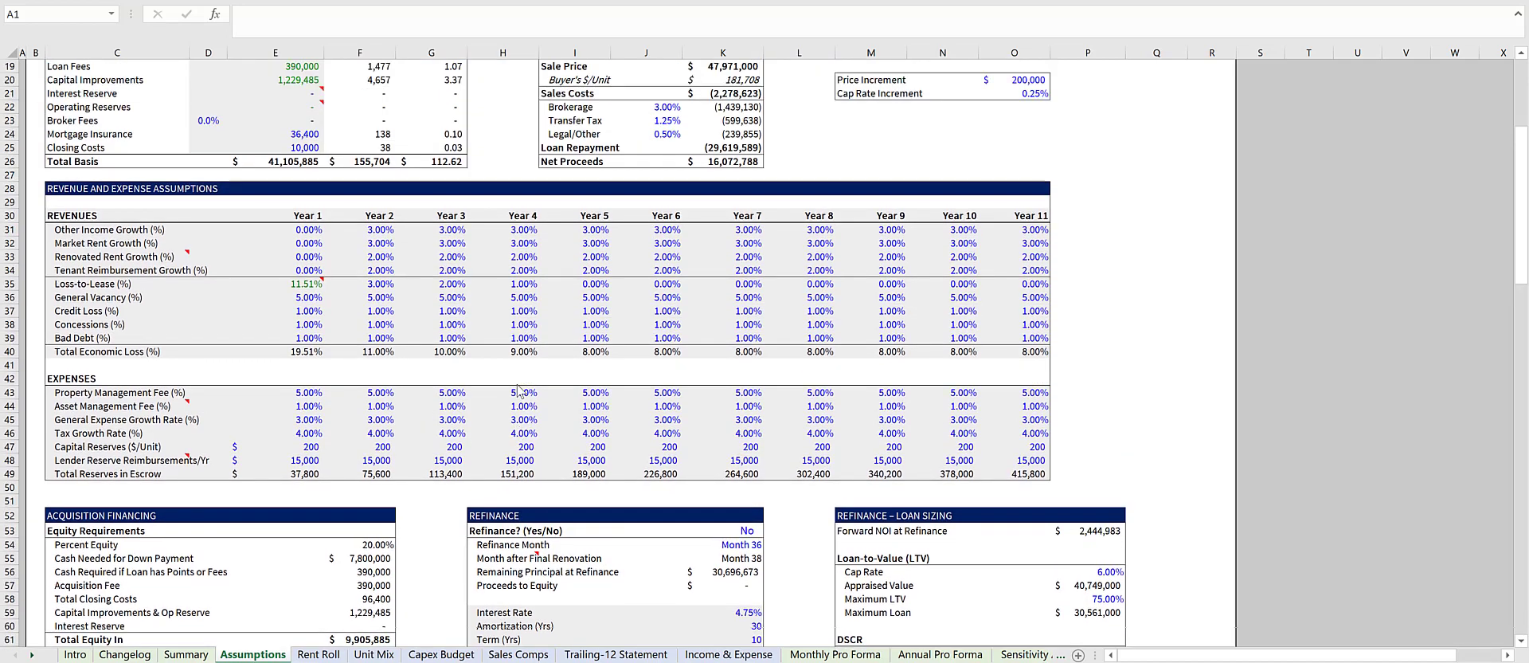
scroll(549, 398, "up", 2)
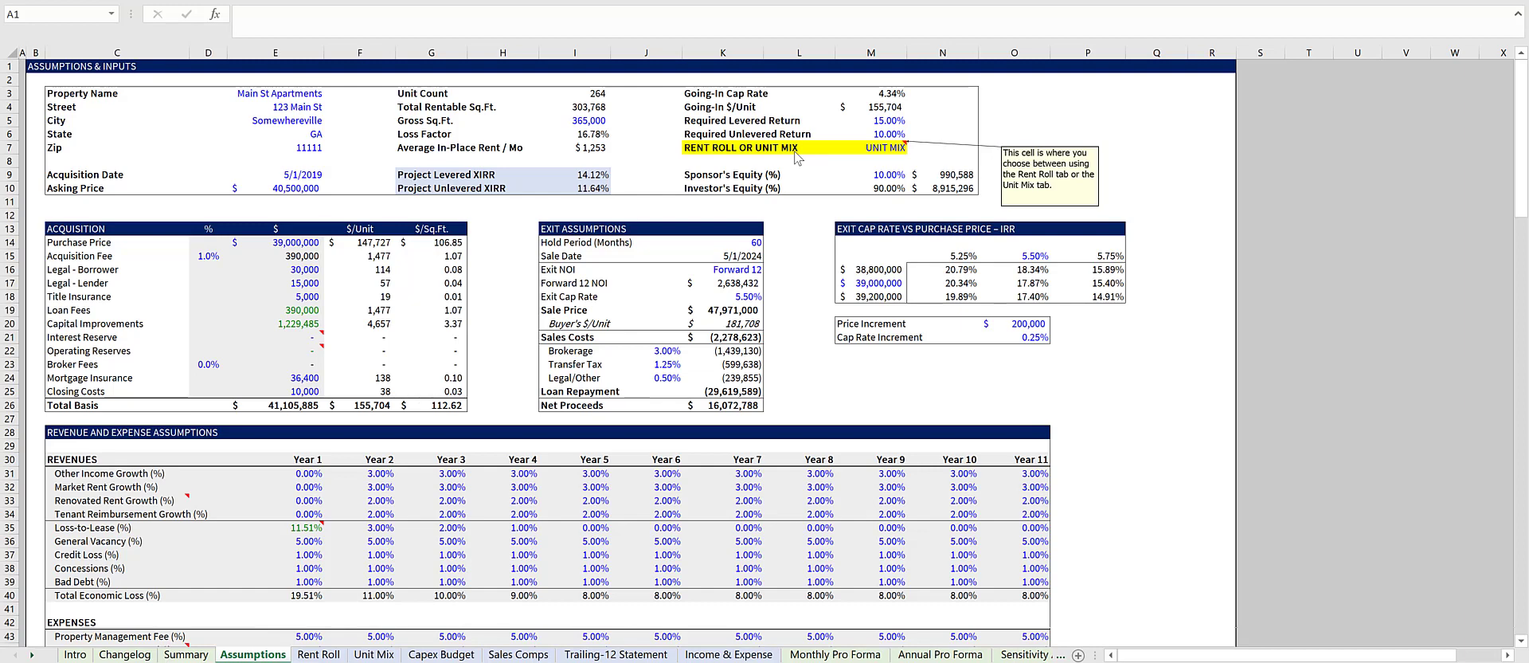
- Switch the Rent Roll or Unit Mix selector in M7 to RENT ROLL, and set it back to UNIT MIX
left_click(889, 149)
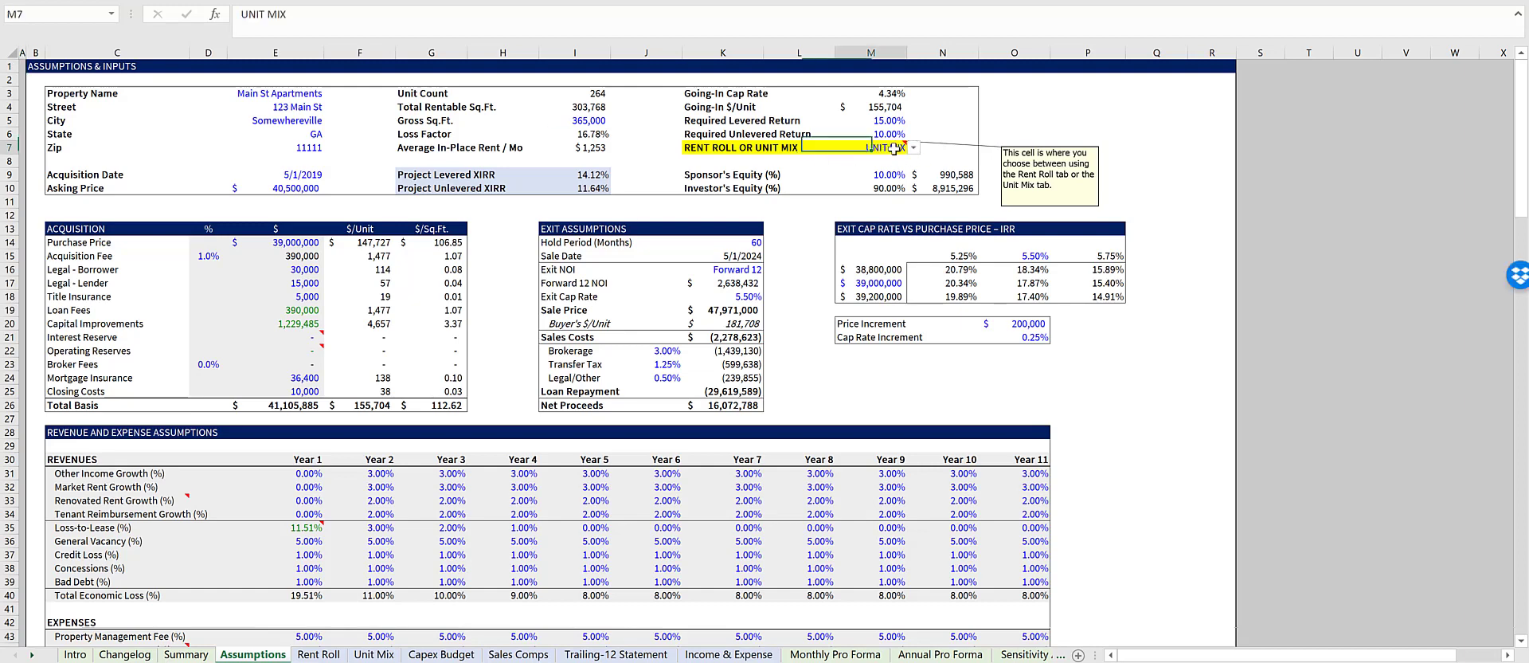
left_click(913, 148)
left_click(856, 160)
left_click(914, 148)
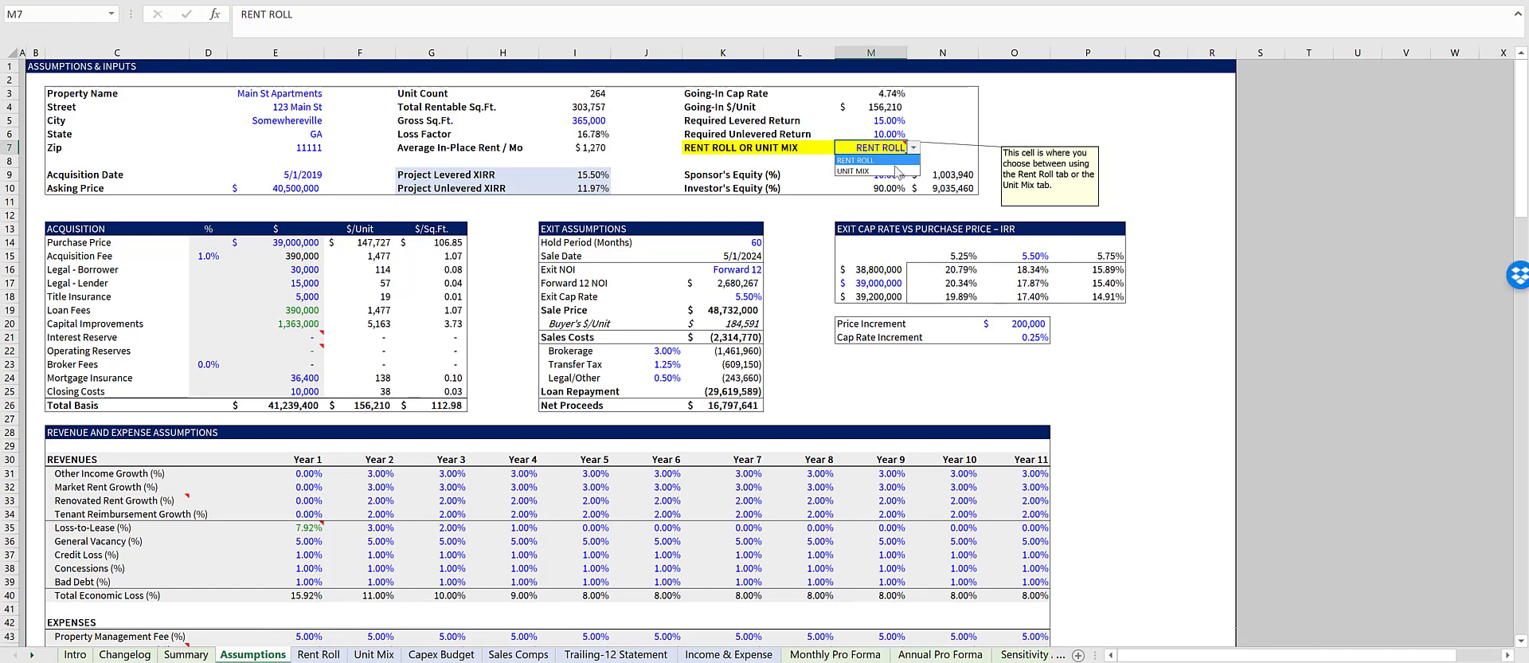
left_click(892, 171)
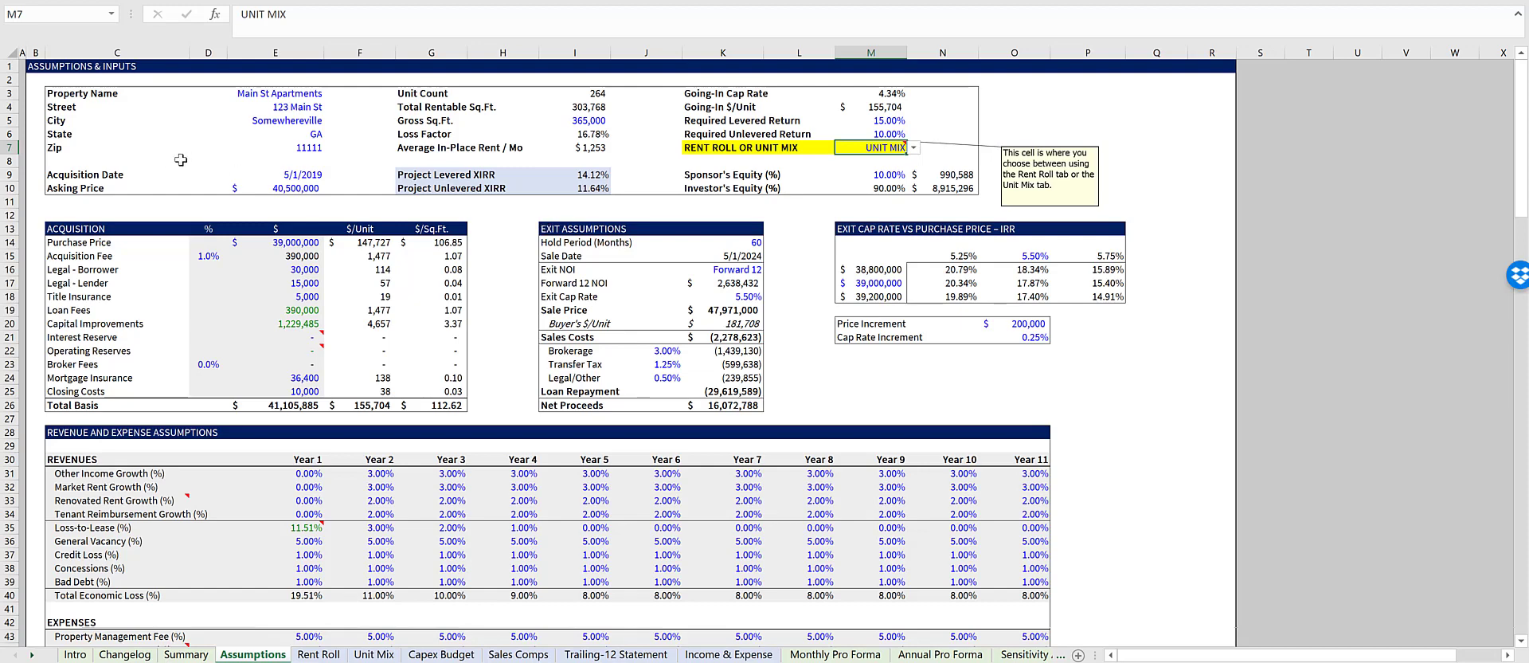
- Examine the Rent Roll sheet's summary and its unit-by-unit rent and renovation inputs
key("ctrl+Page_Down")
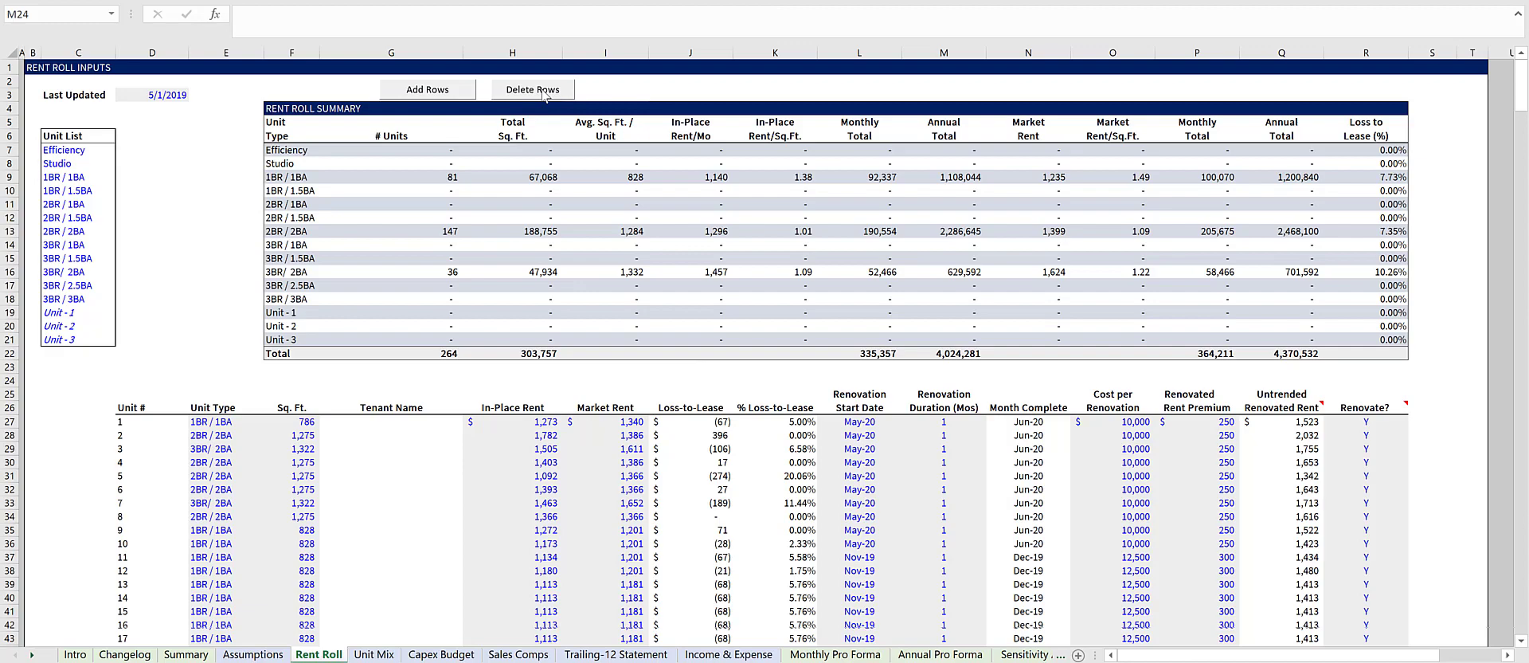
scroll(483, 305, "down", 3)
scroll(481, 303, "down", 6)
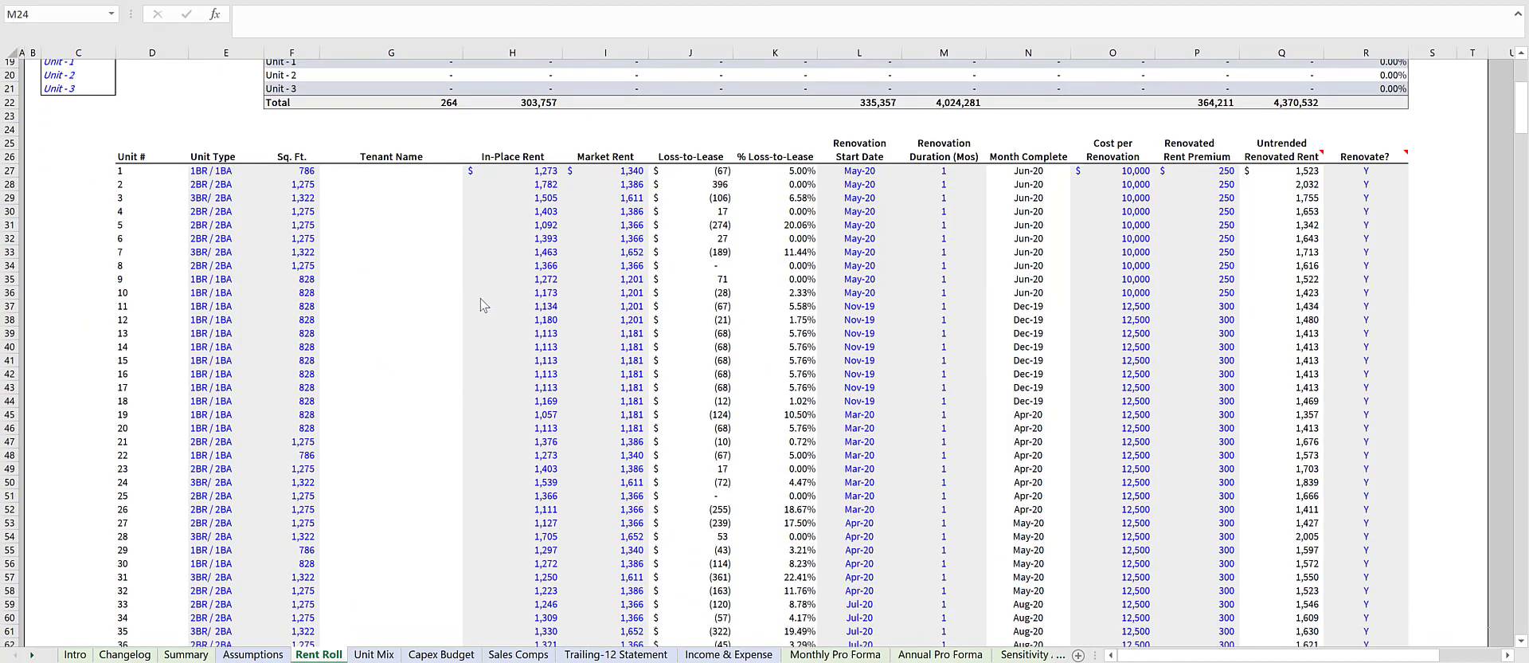
scroll(481, 299, "down", 10)
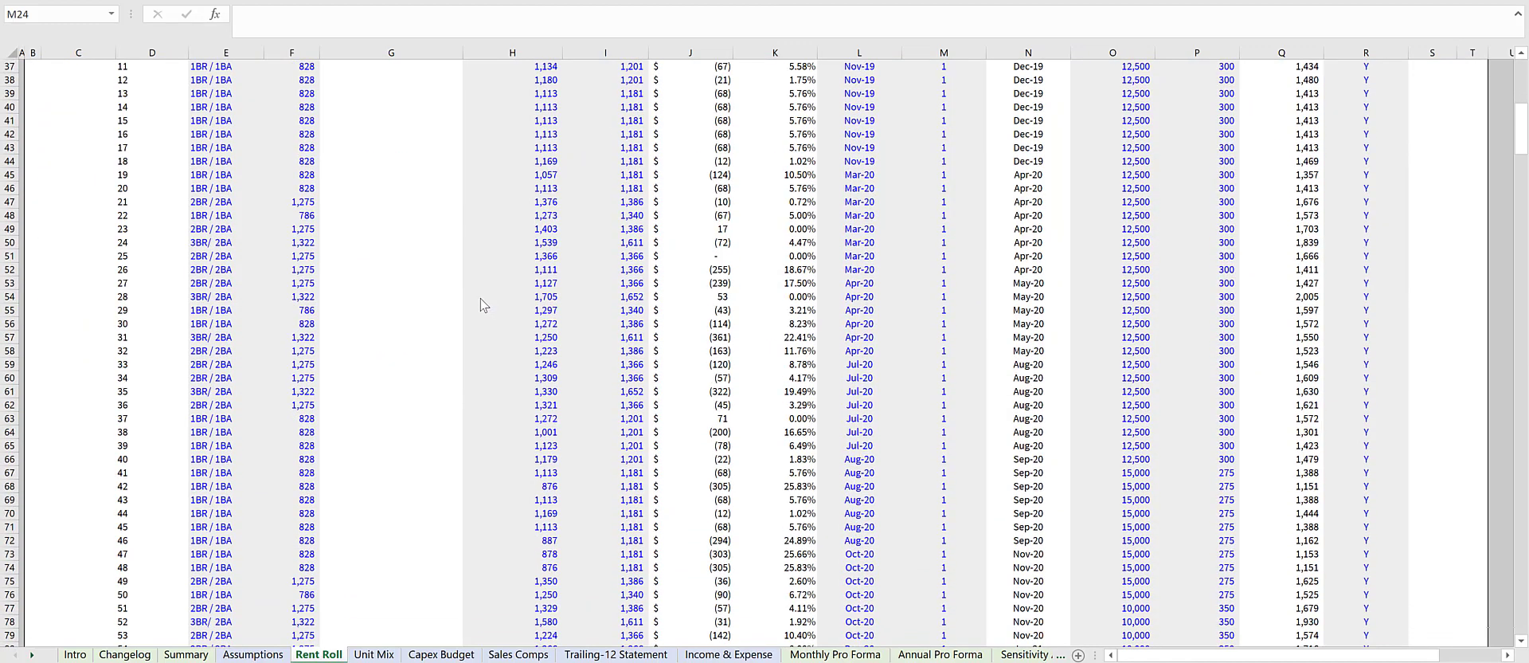
scroll(481, 300, "down", 9)
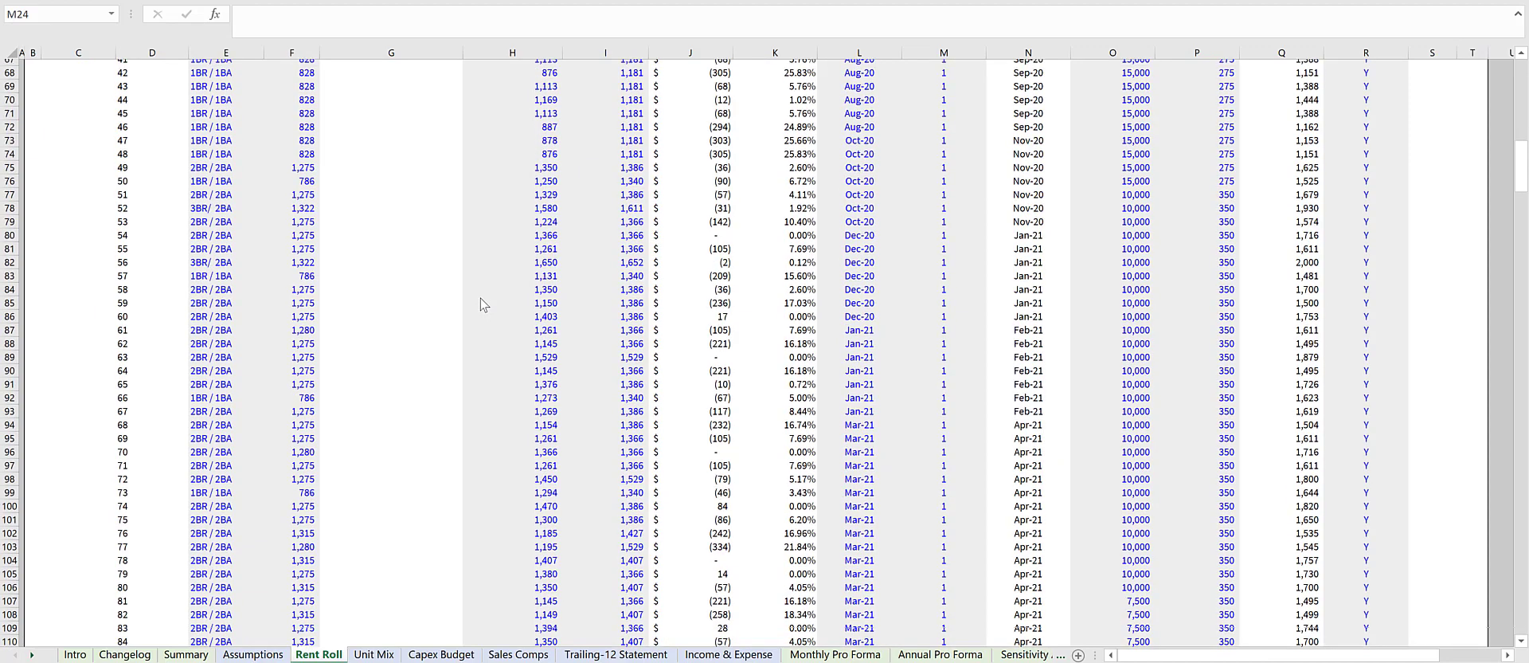
scroll(480, 304, "down", 6)
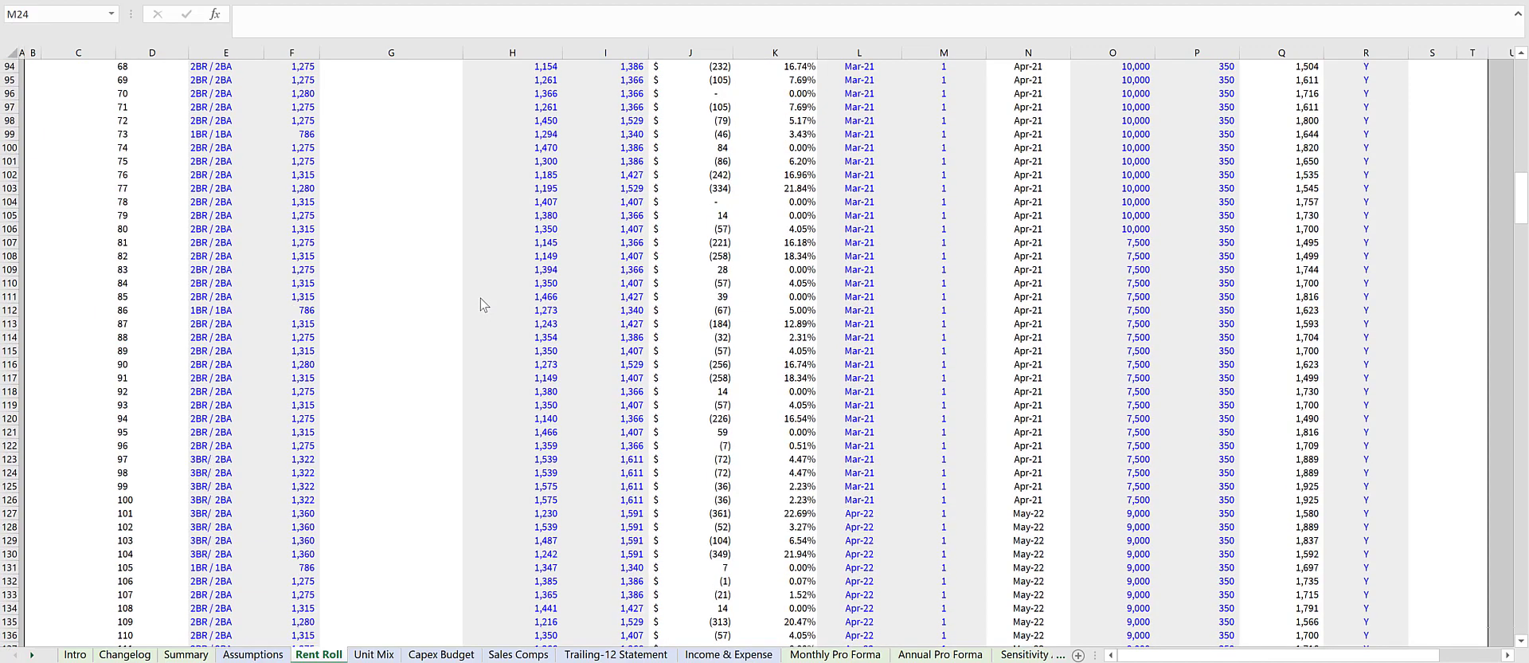
scroll(481, 303, "down", 12)
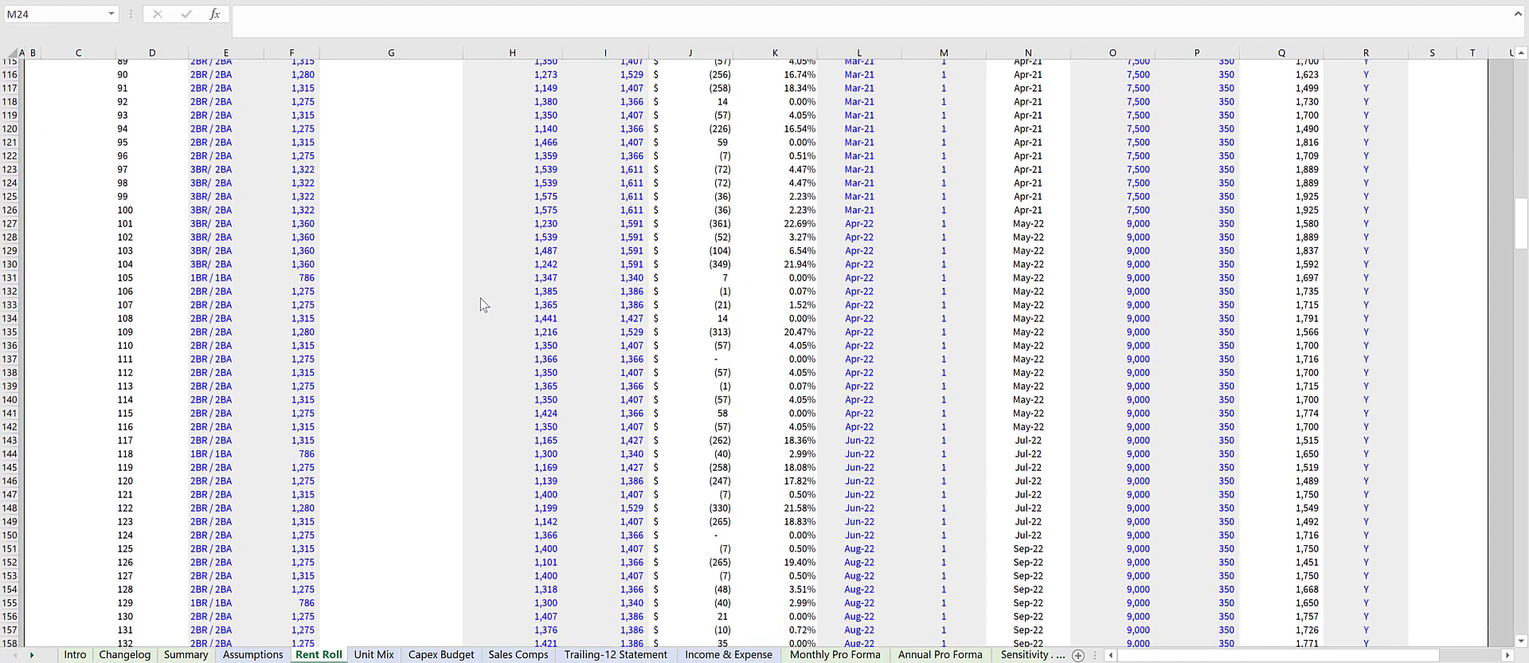
scroll(480, 303, "down", 16)
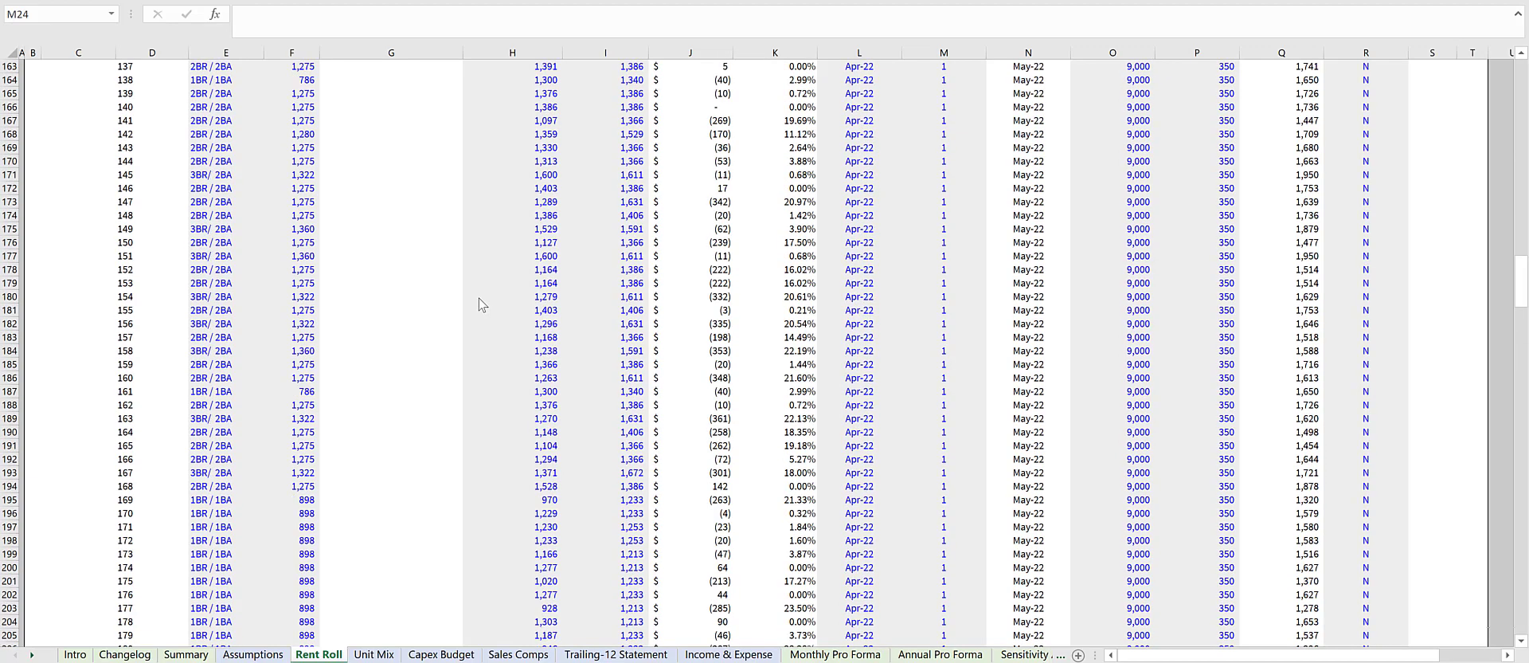
- Go down the square footage column of the rent roll to the last unit, number 264
left_click(283, 416)
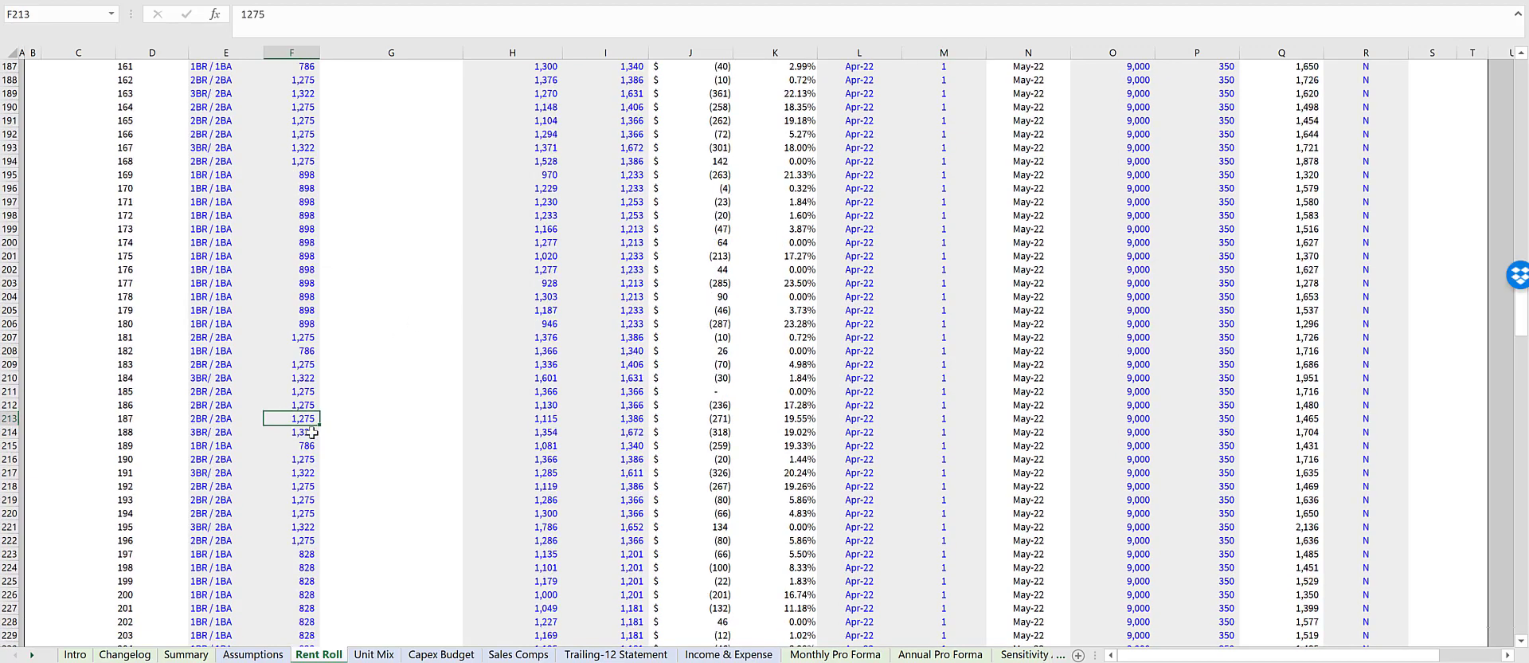
key("Down")
key("Down")
key("Down")
key("Down")
key("Down")
key("Down")
key("Down")
key("Down")
key("Down")
key("Down")
key("Down")
key("Down")
key("Down")
key("Down")
key("Down")
key("Down")
key("Down")
key("Down")
key("Down")
key("Down")
scroll(321, 415, "down", 2)
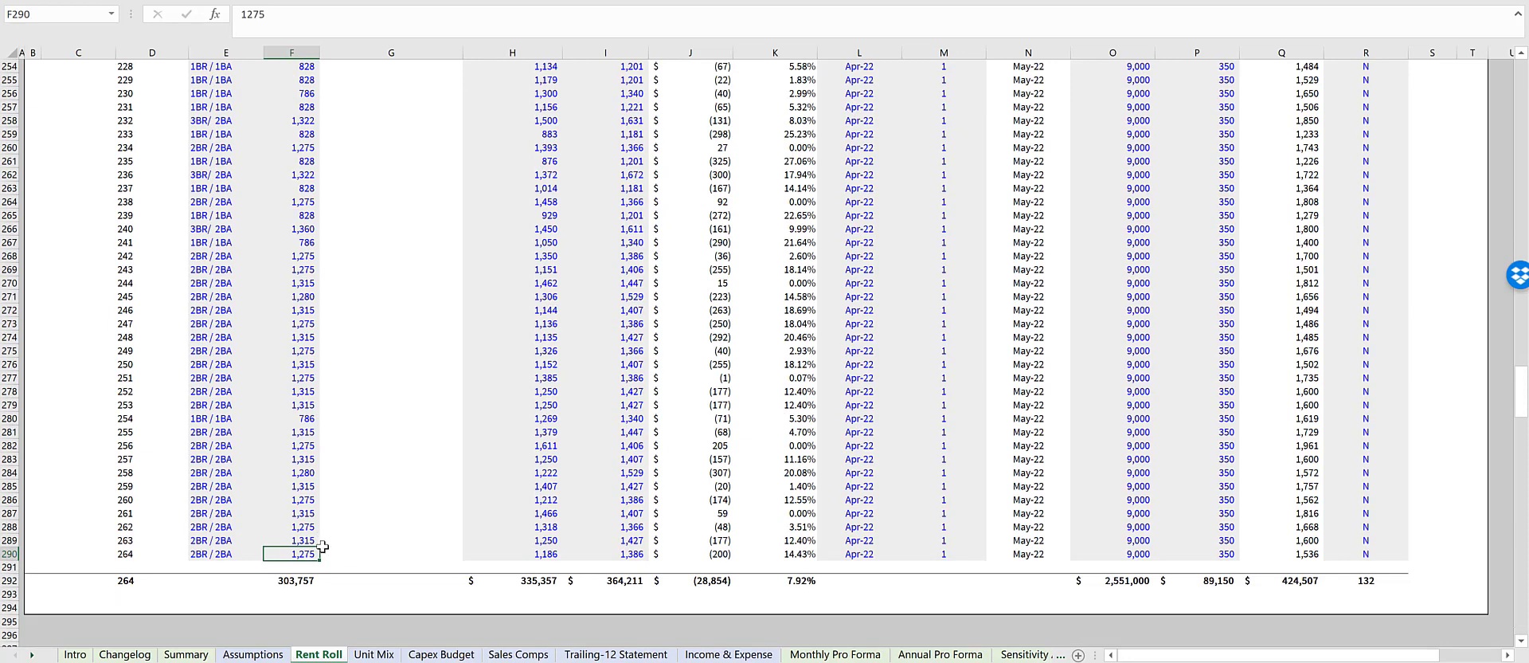
- Step through unit 264's unit type, square footage, rent and date inputs in row 290 of the rent roll
left_click(240, 552)
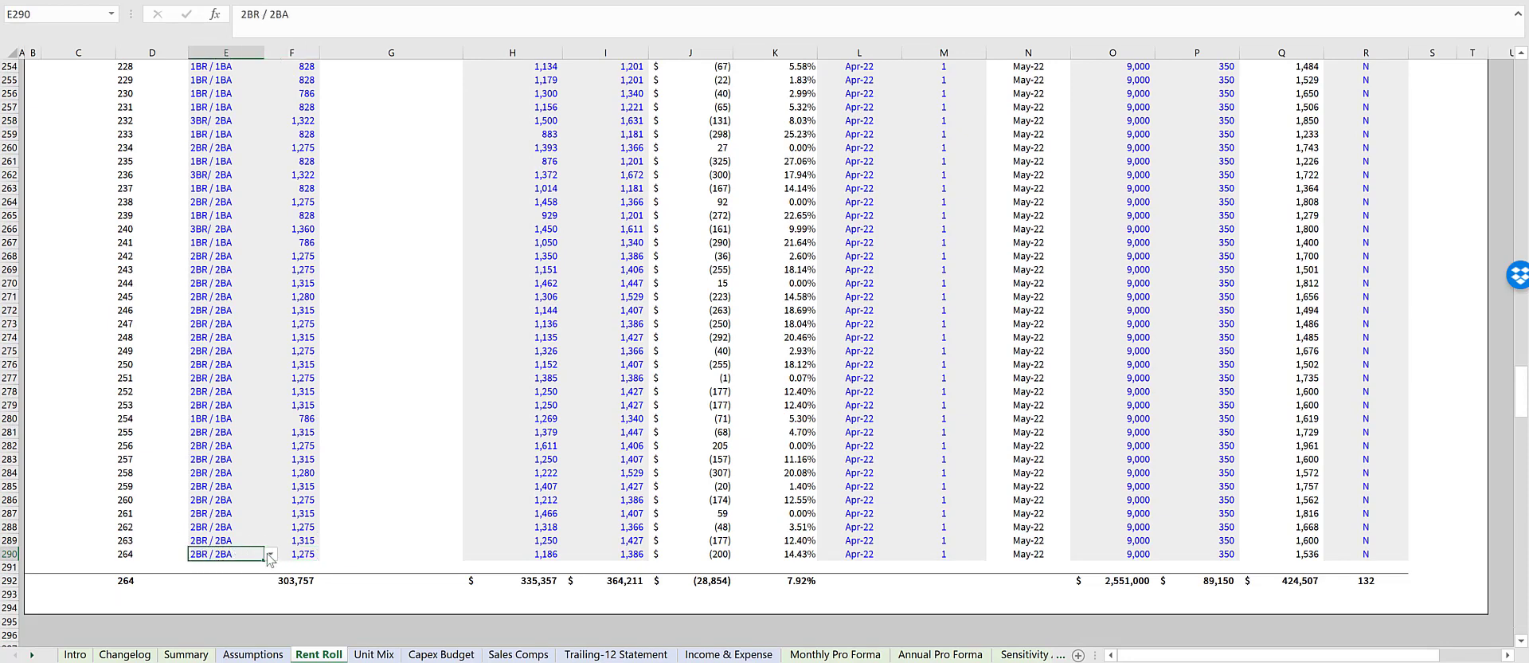
left_click(298, 551)
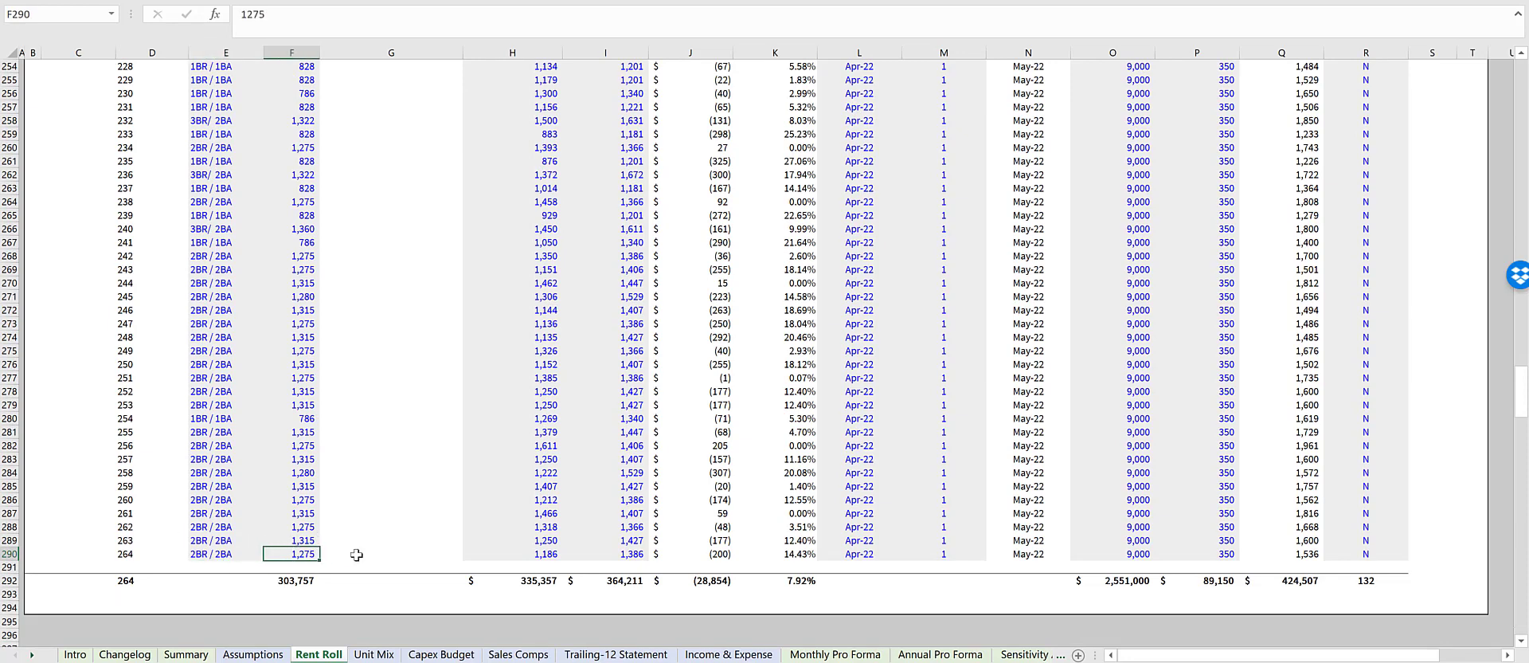
left_click(549, 554)
left_click(633, 554)
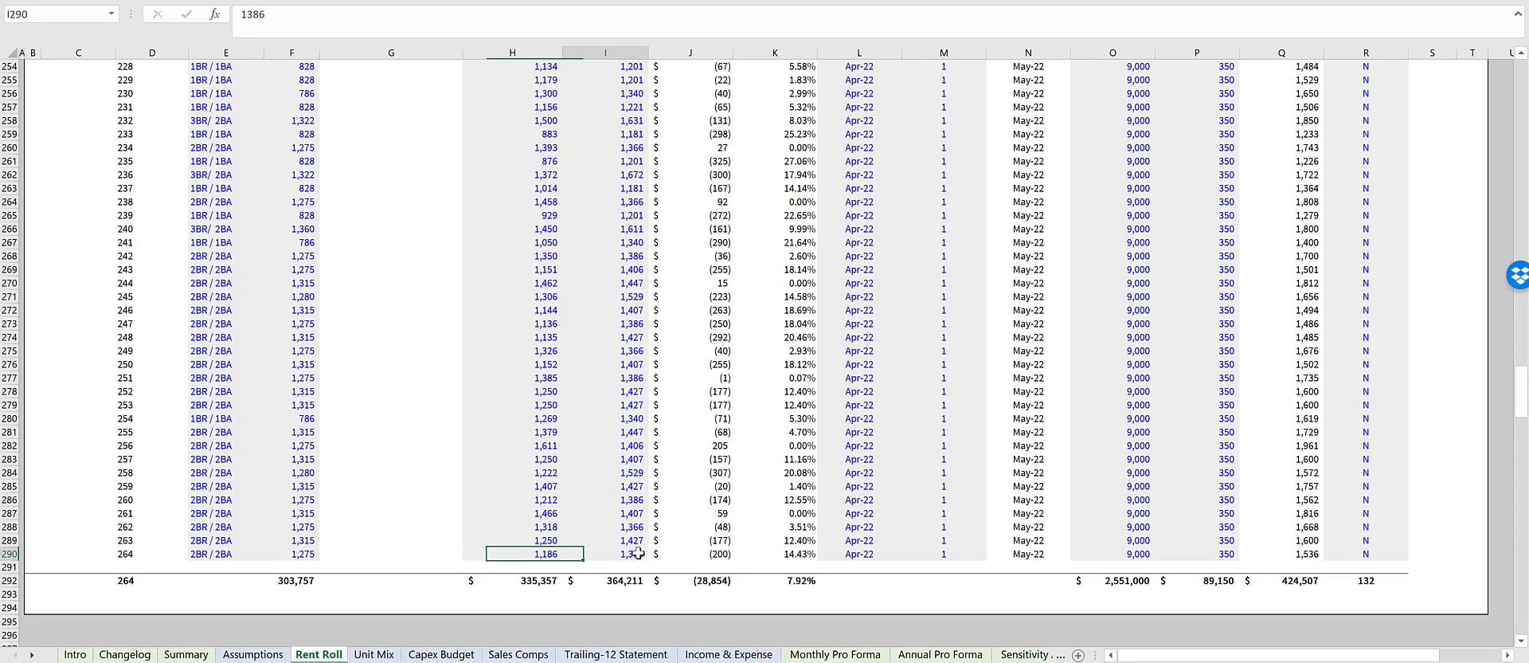
left_click(856, 553)
left_click(944, 553)
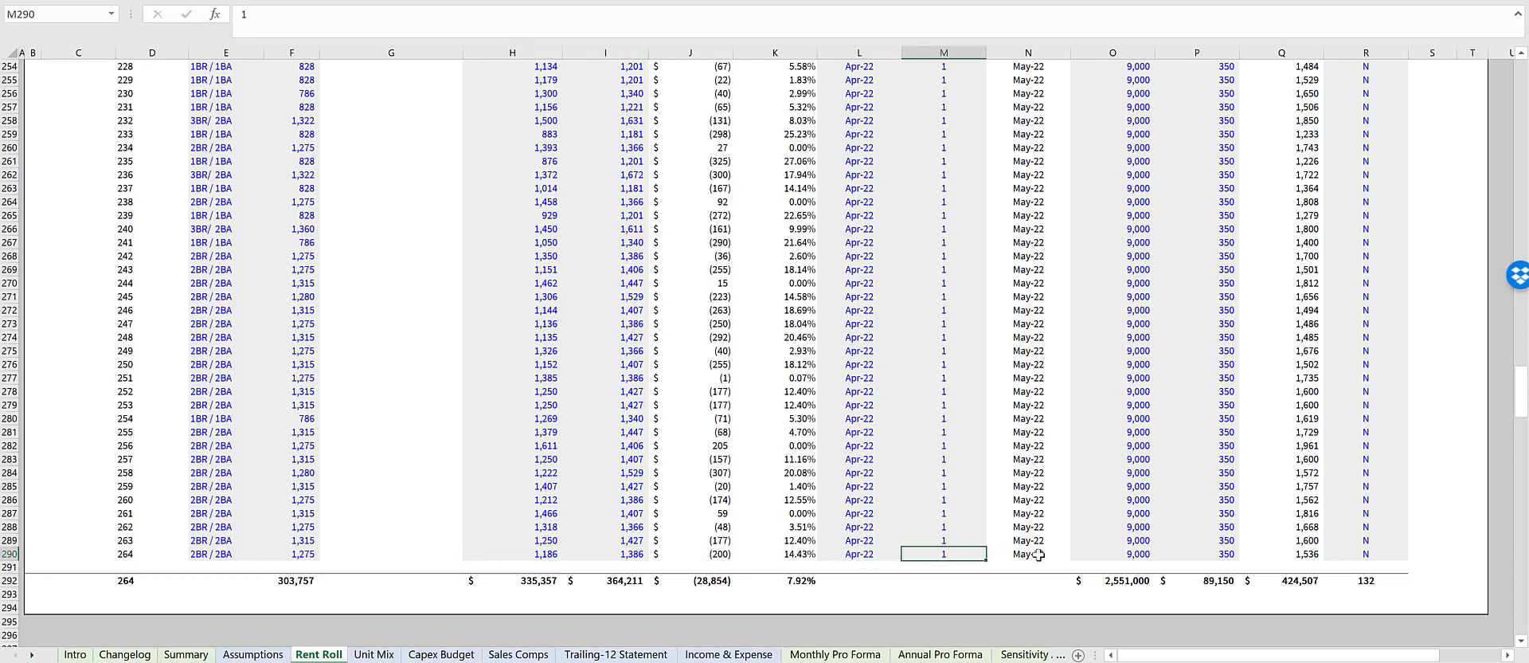
- Enter N in unit 264's Y/N cell R290, and go back to the top of the rent roll
left_click(1370, 553)
type("Y")
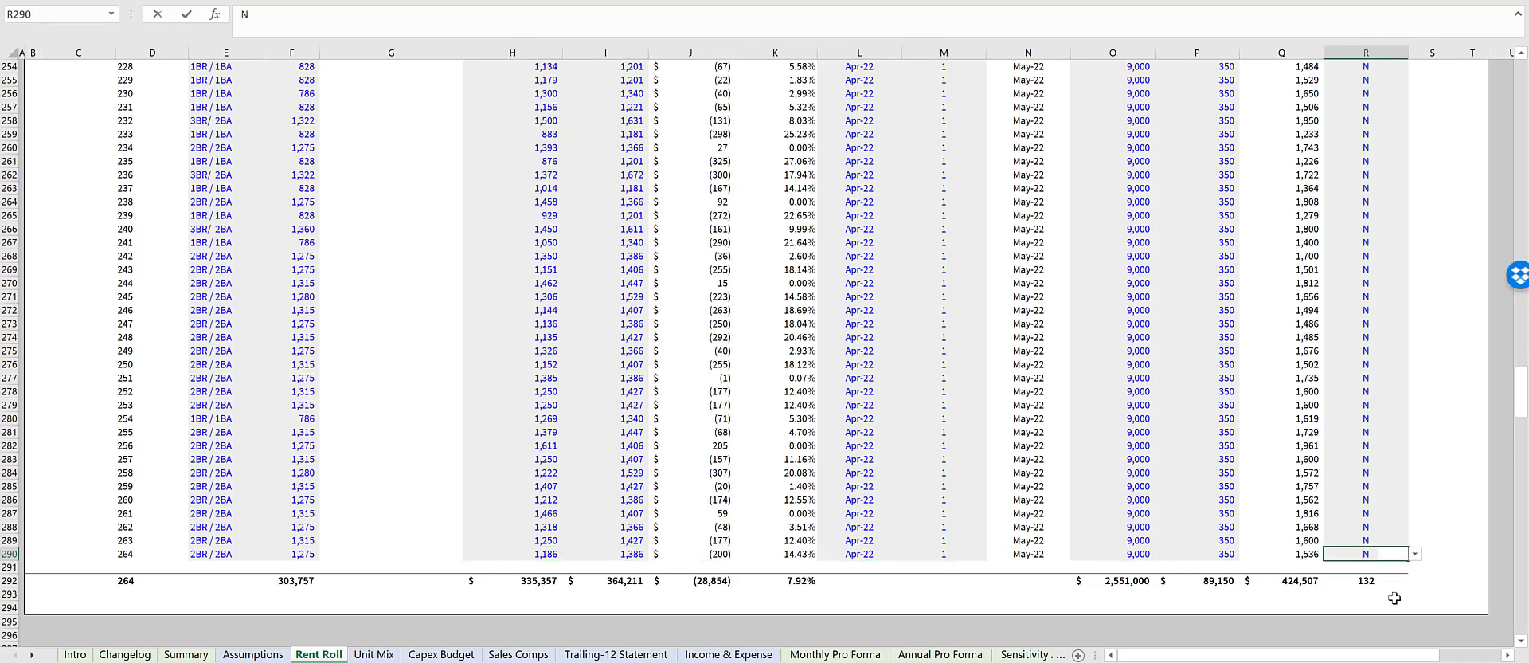
key("Return")
key("Up")
left_click_drag(1522, 390, 1521, 65)
- Examine the percent renovation and renovation duration inputs for the 1BR/1BA, 2BR/2BA and 3BR/2BA types on the Unit Mix sheet
key("ctrl+Page_Down")
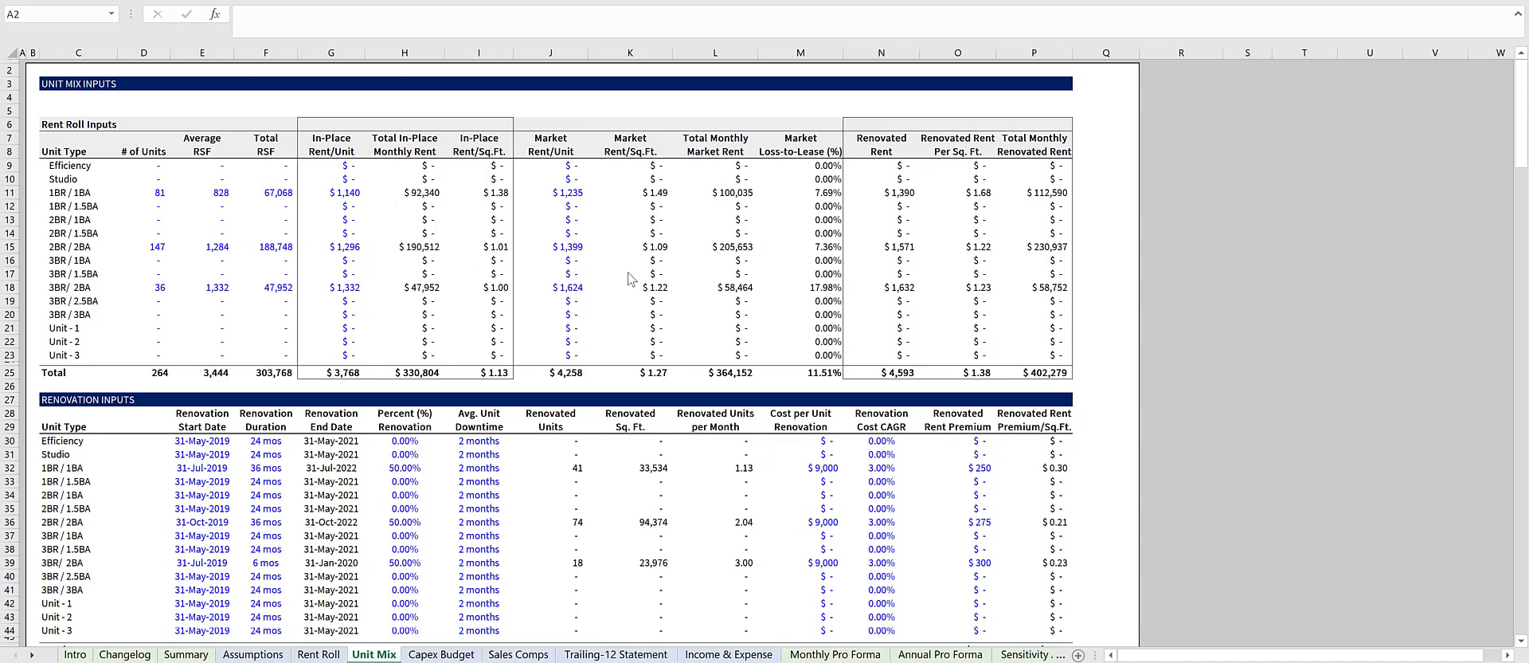
scroll(492, 289, "down", 2)
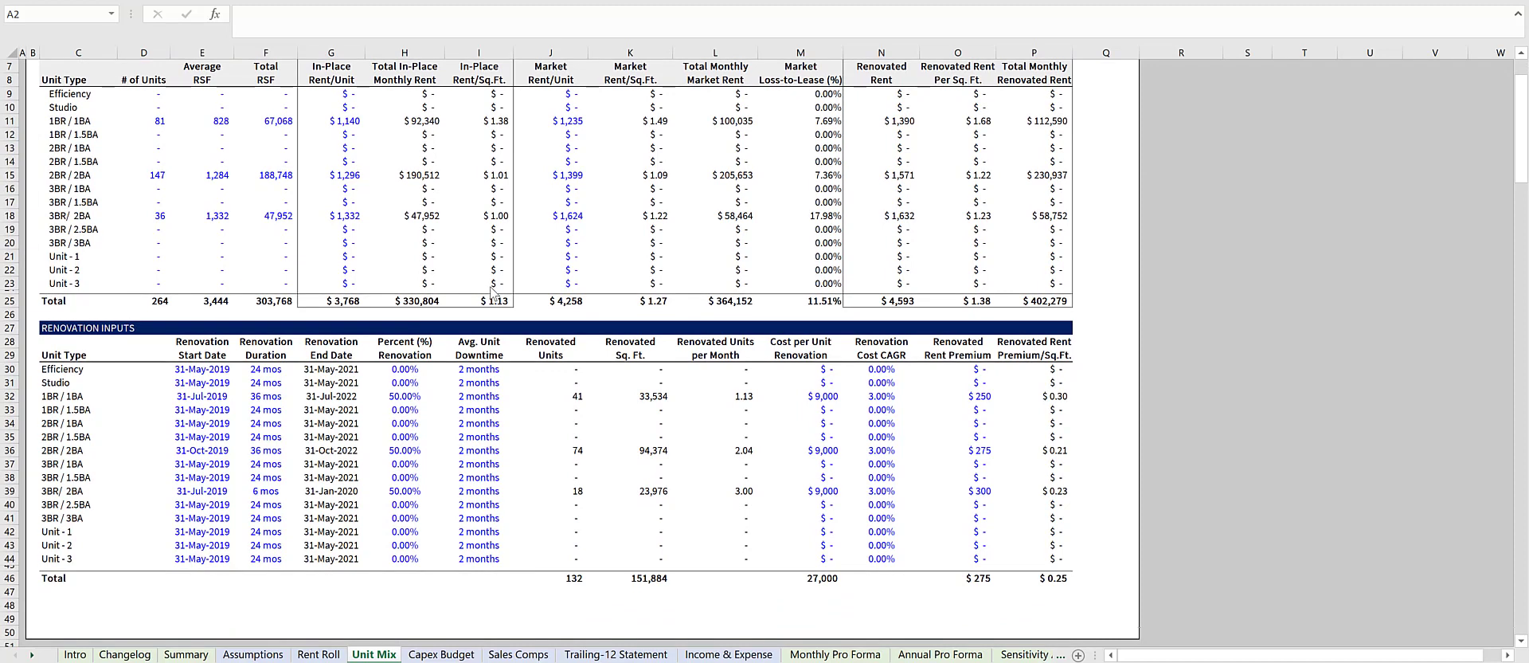
left_click(408, 396)
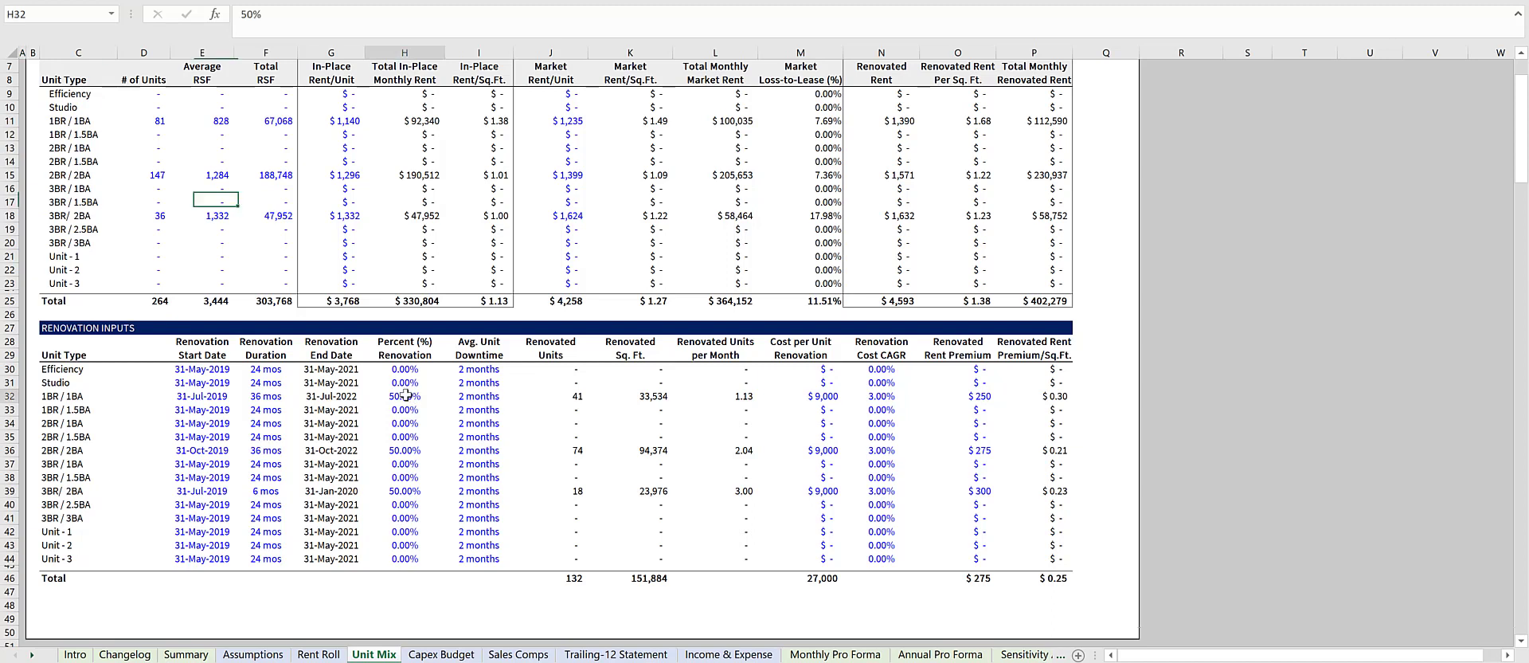
left_click(395, 451)
left_click(397, 490)
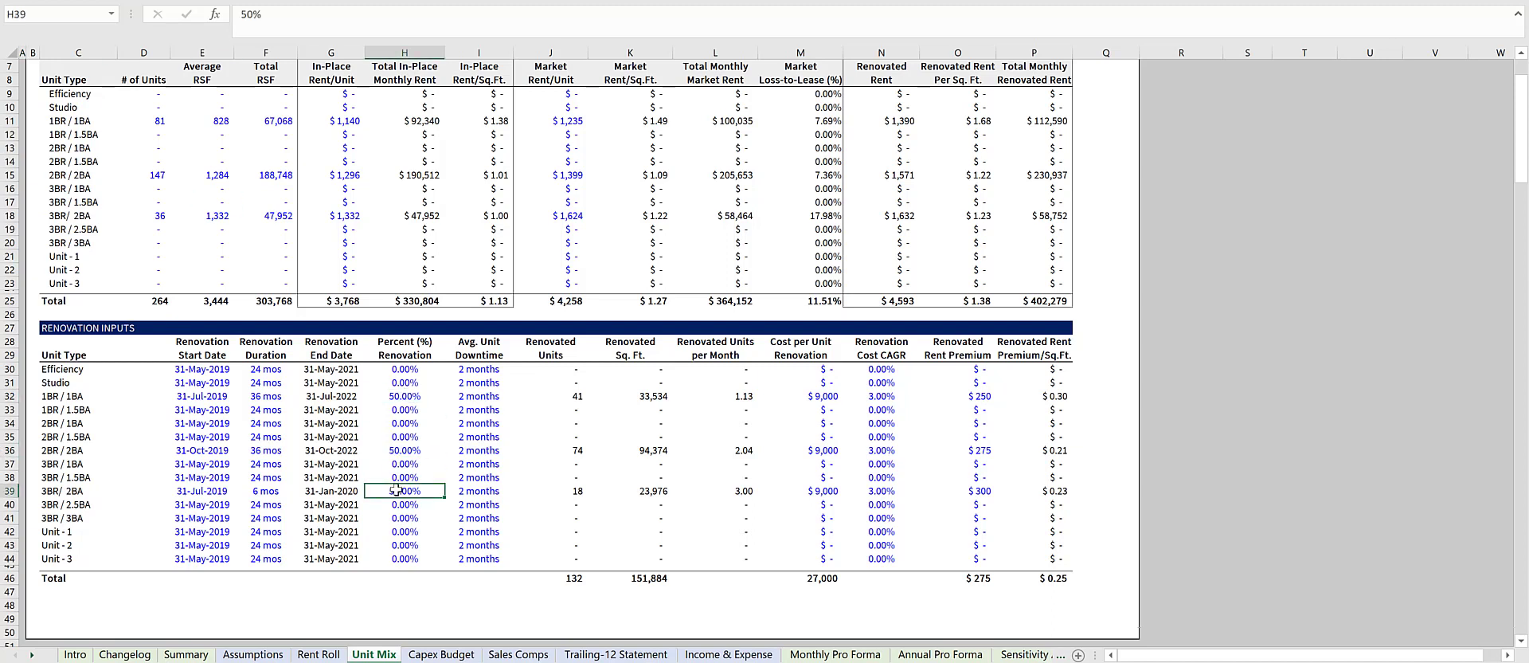
left_click(265, 396)
left_click(269, 450)
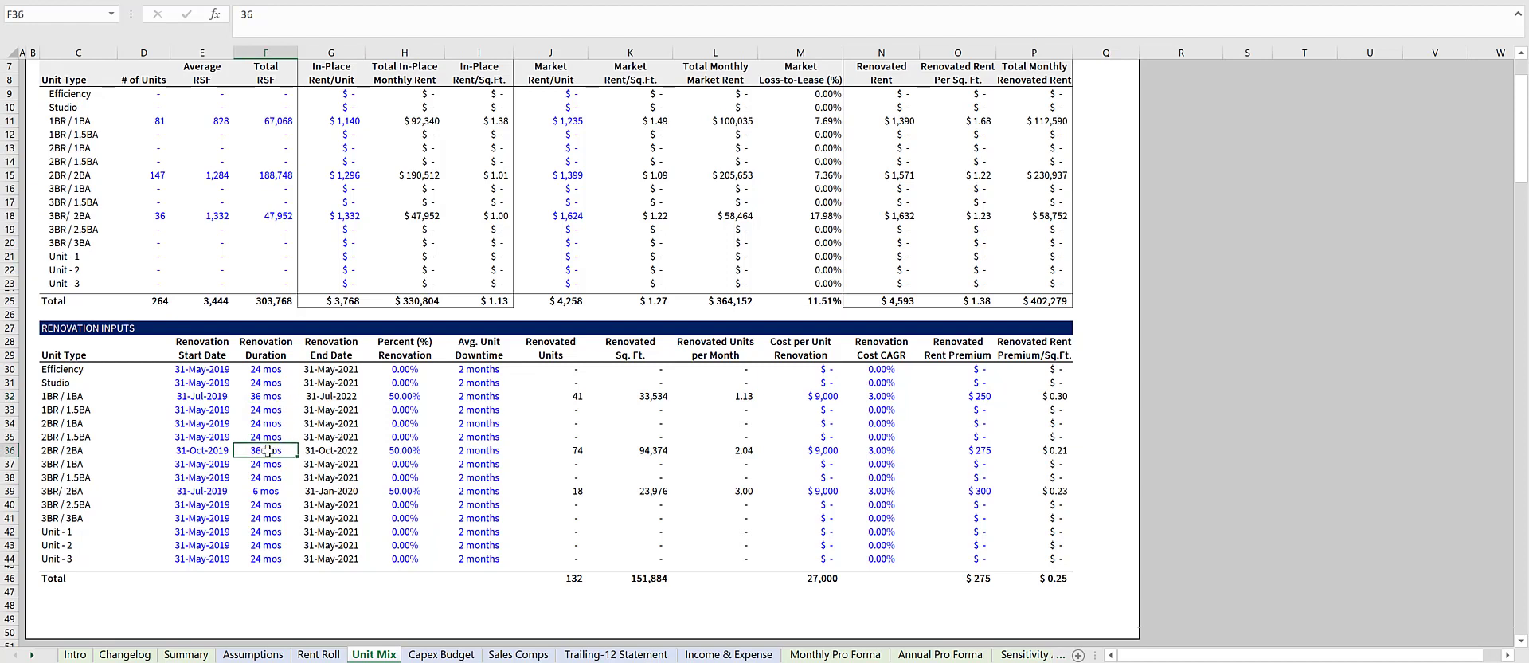
left_click(268, 492)
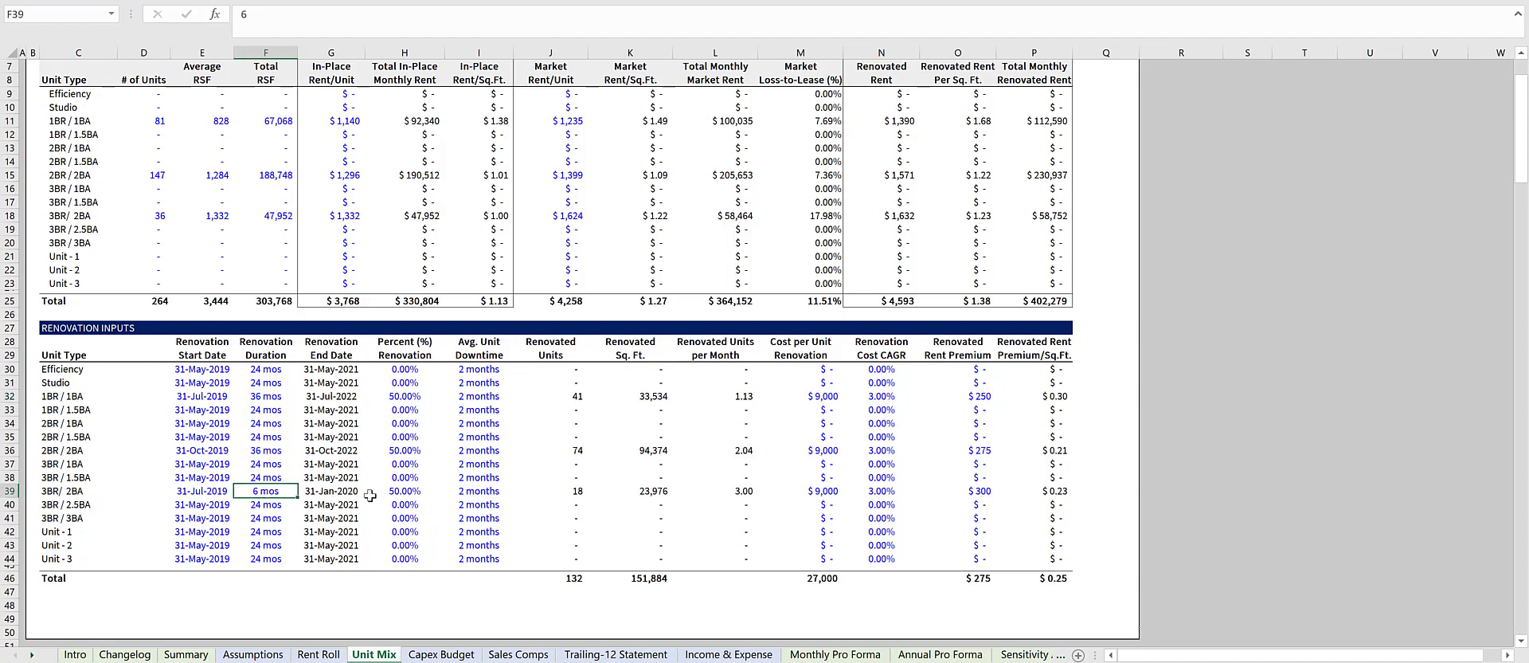
- Examine the cost per unit, renovation cost CAGR and renovated rent premium columns in the Renovation Inputs
left_click(816, 356)
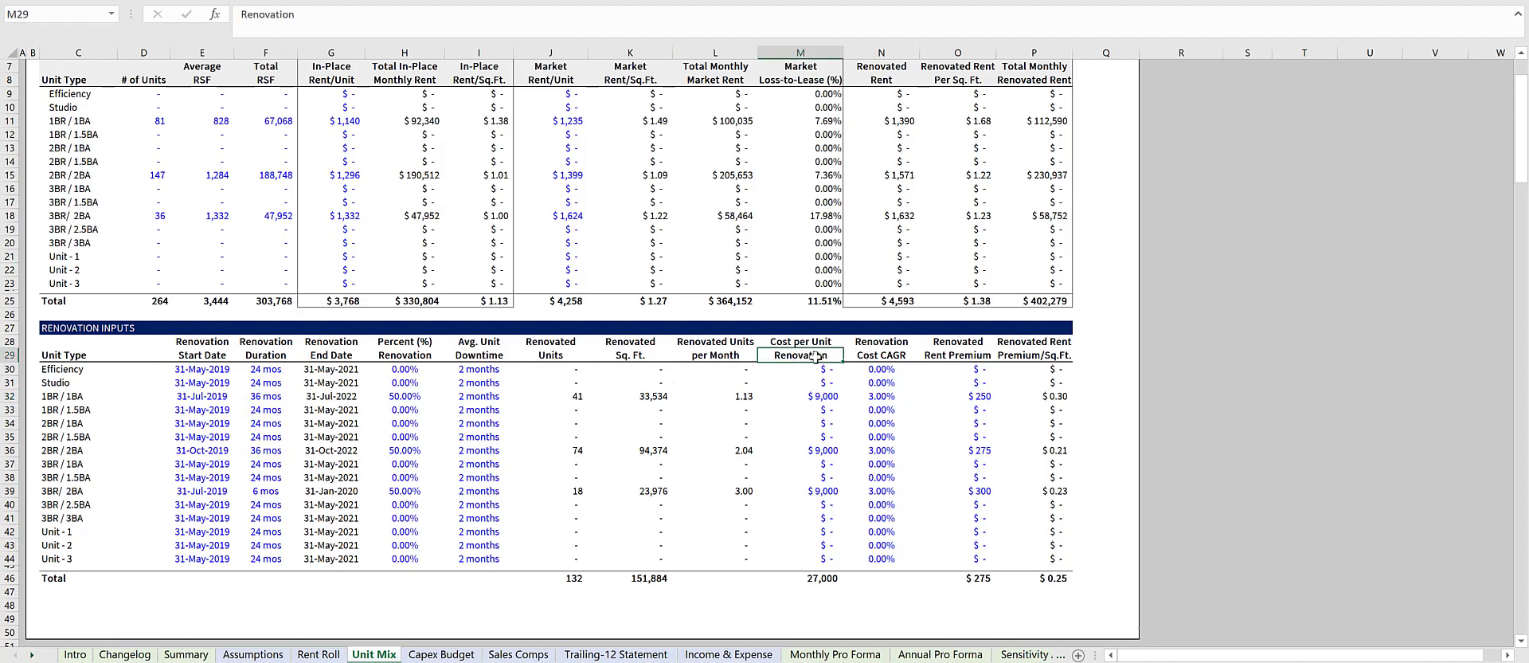
left_click(875, 355)
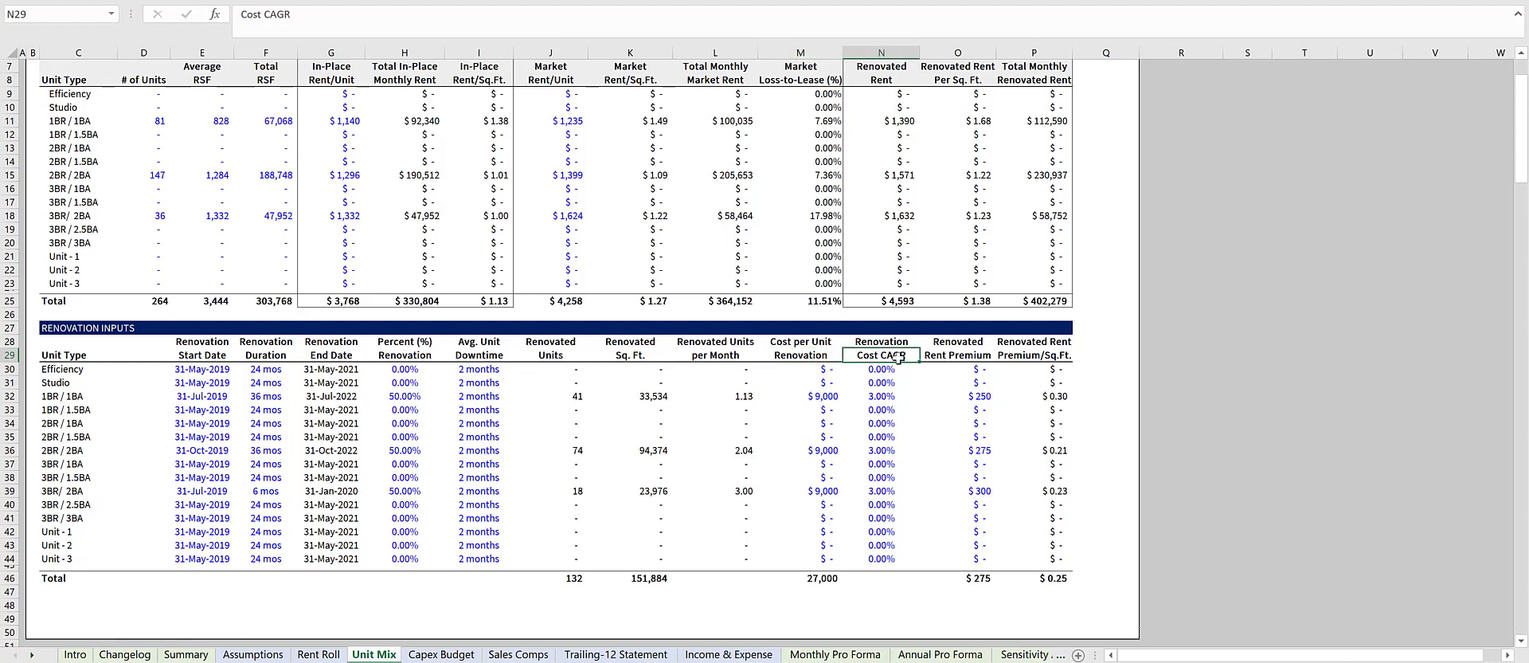
left_click(954, 354)
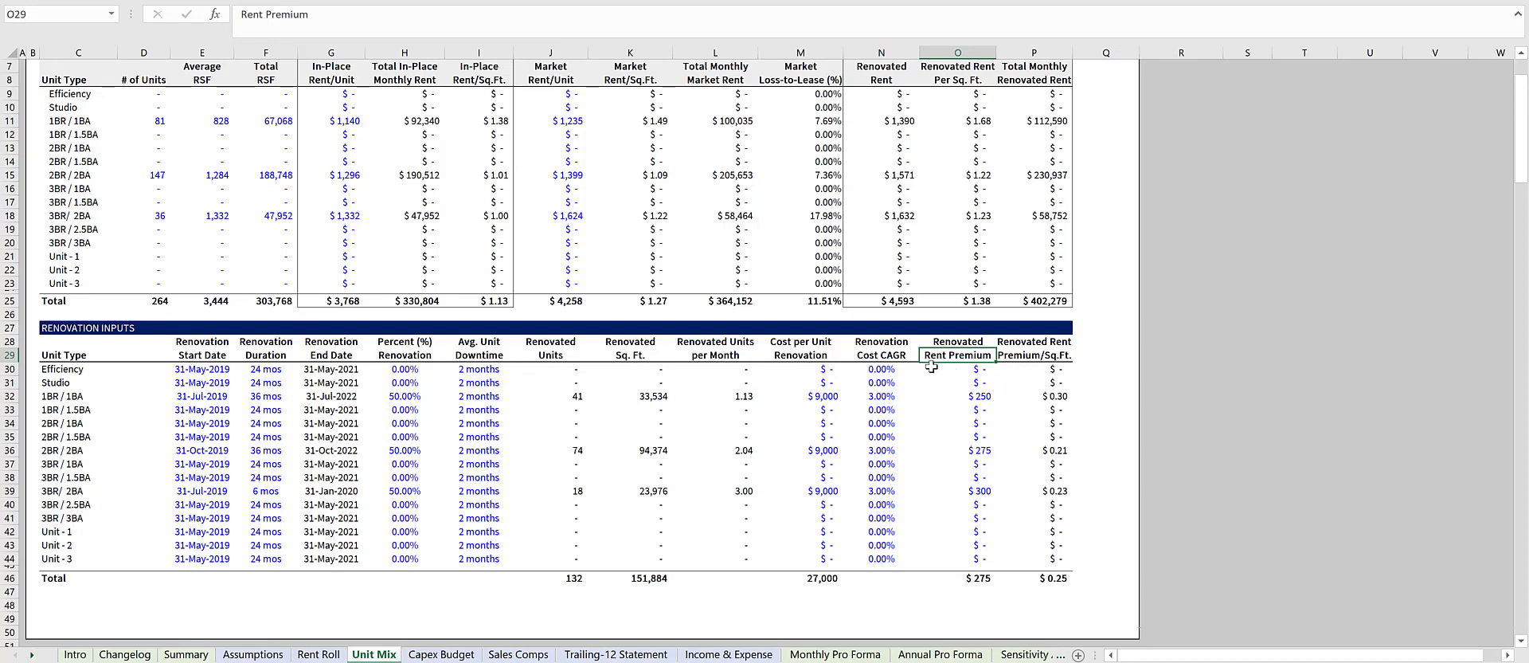
- Examine the Capex Budget sheet with its general renovation start date and duration inputs
key("ctrl+Page_Down")
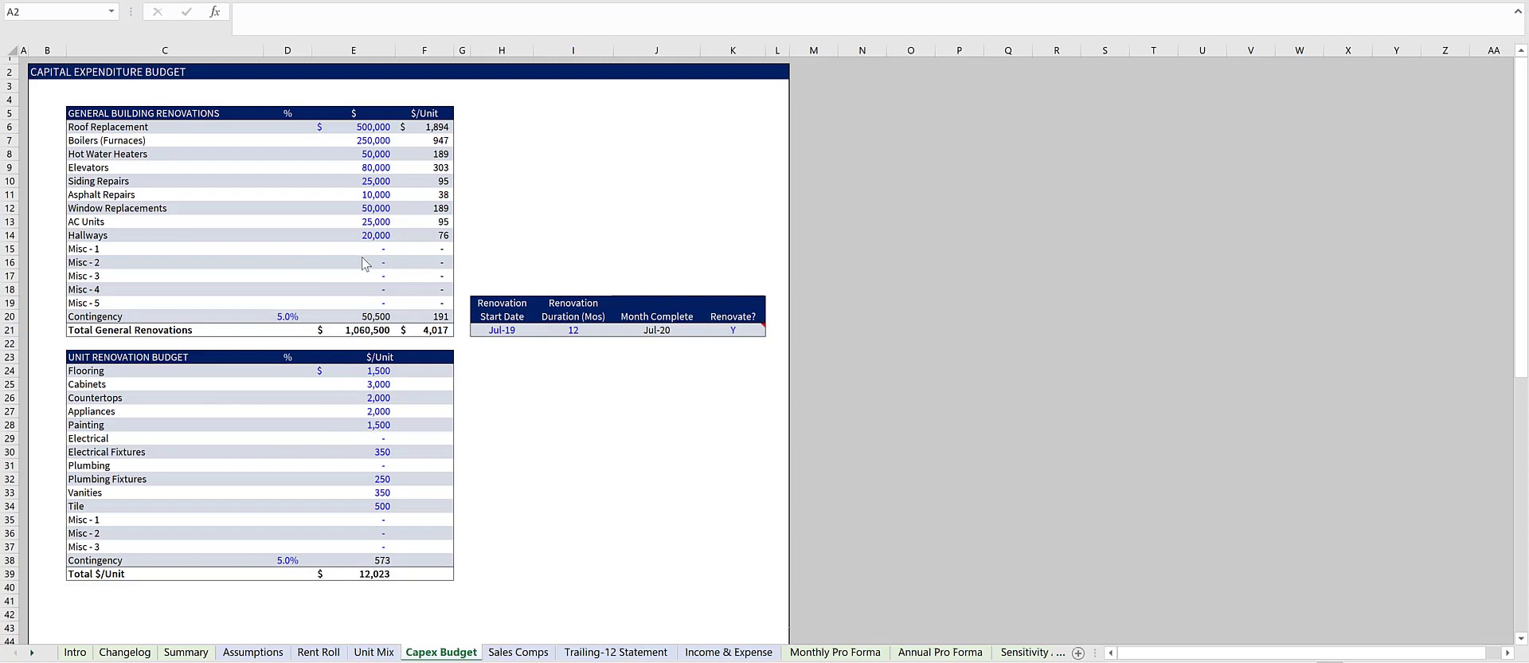
left_click(486, 303)
left_click(514, 317)
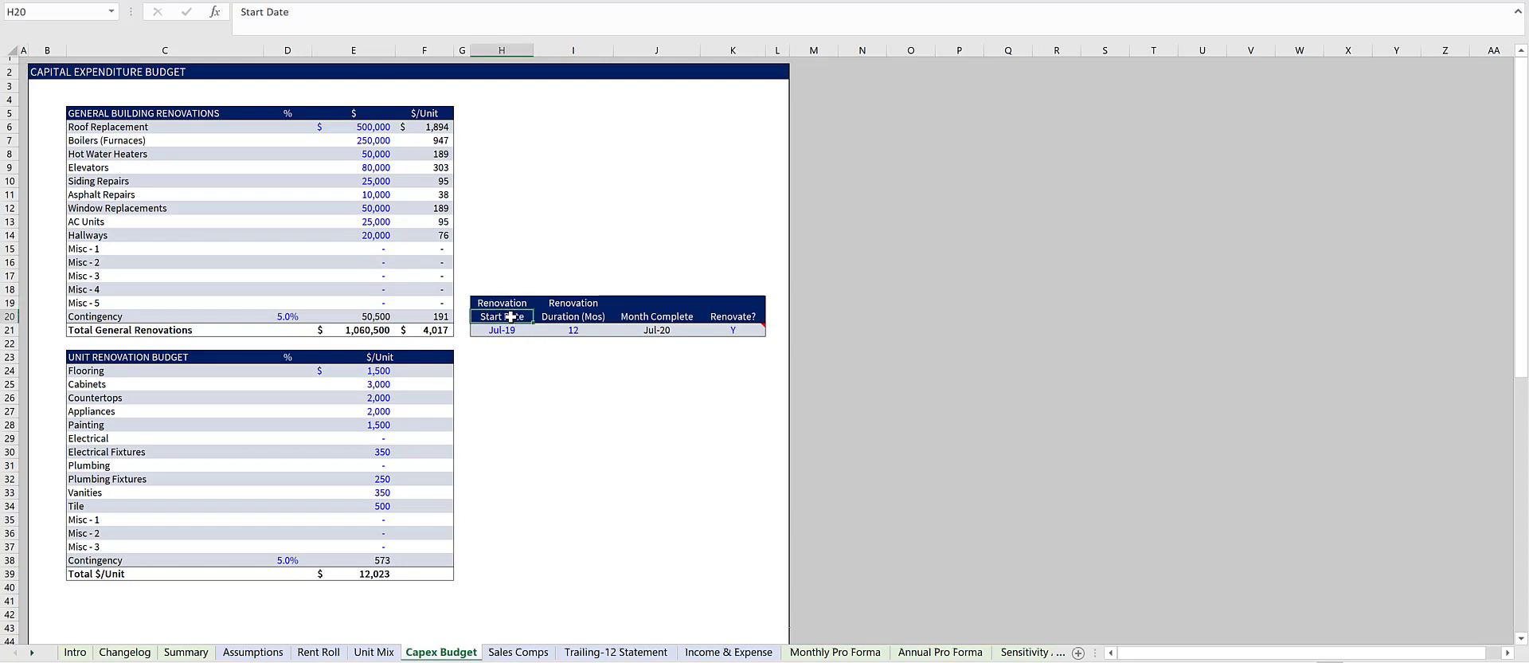
left_click(573, 305)
left_click(574, 317)
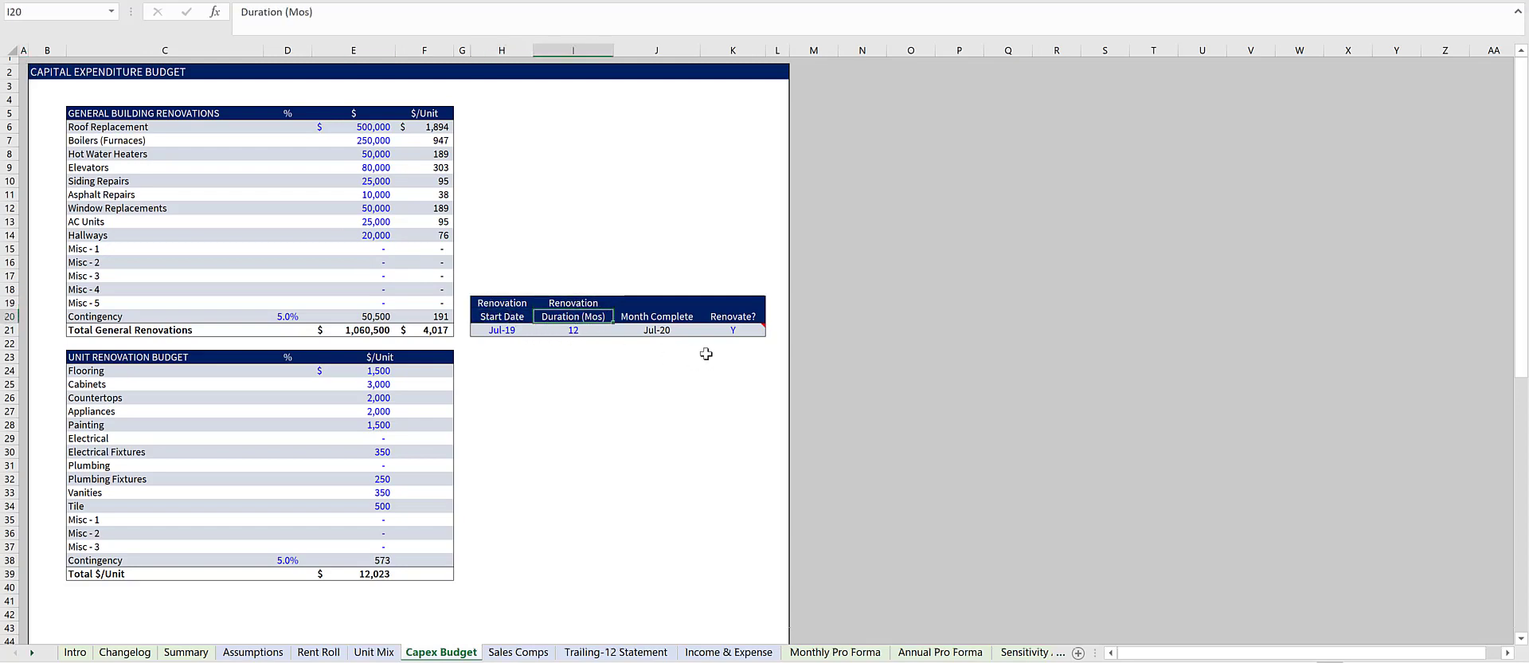
- Switch the general renovations' Renovate? option in K21 to N, and set it back to Y
left_click(716, 331)
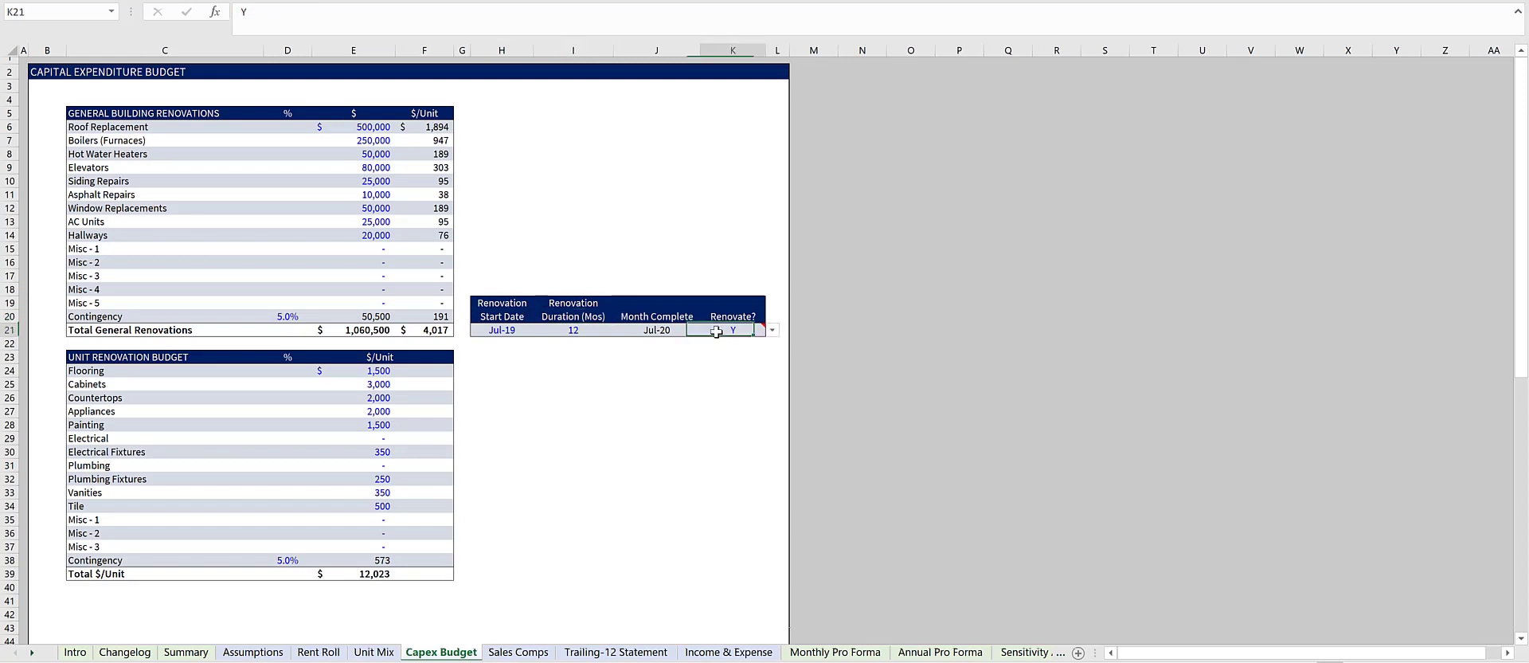
left_click(772, 331)
left_click(761, 353)
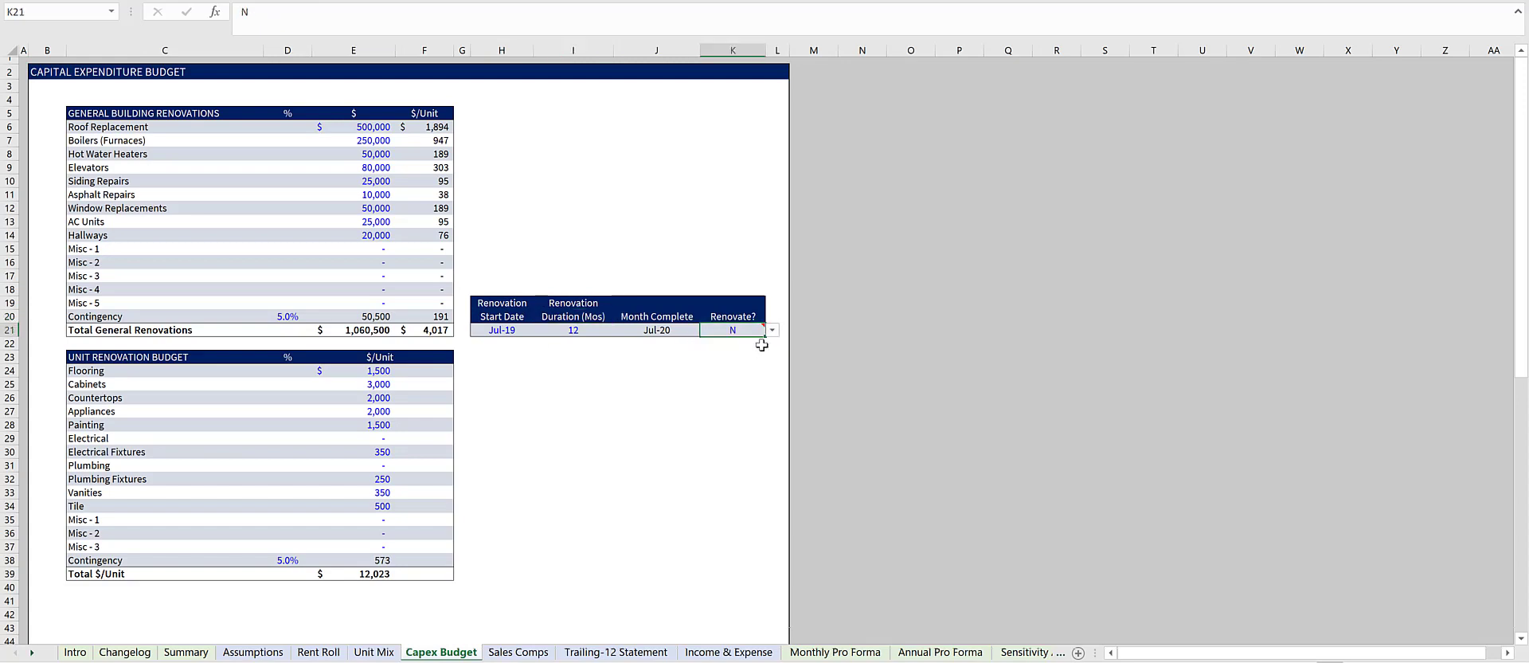
left_click(773, 330)
left_click(720, 343)
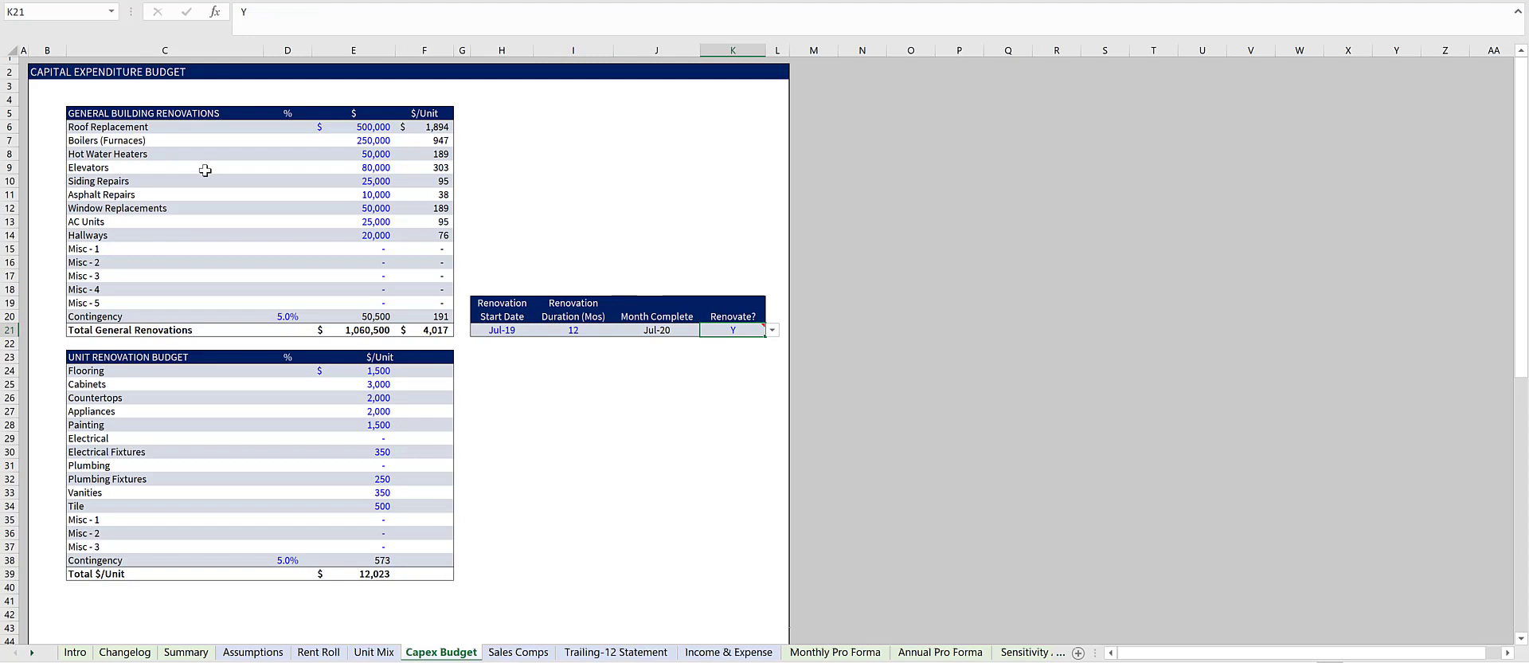
left_click(44, 86)
- Review the Sales Comps sheet, and view the item choices for the Administrative line on the Trailing-12 Statement
key("ctrl+Page_Down")
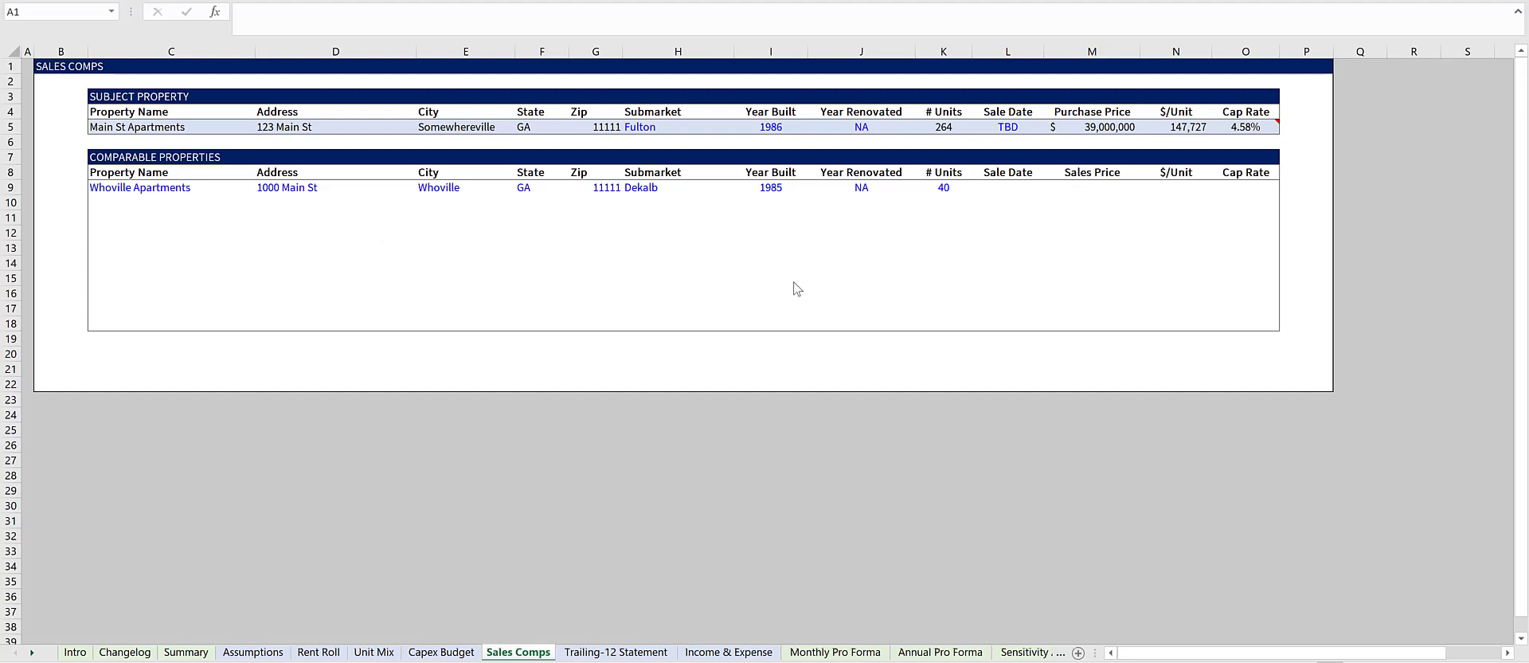
key("ctrl+Page_Down")
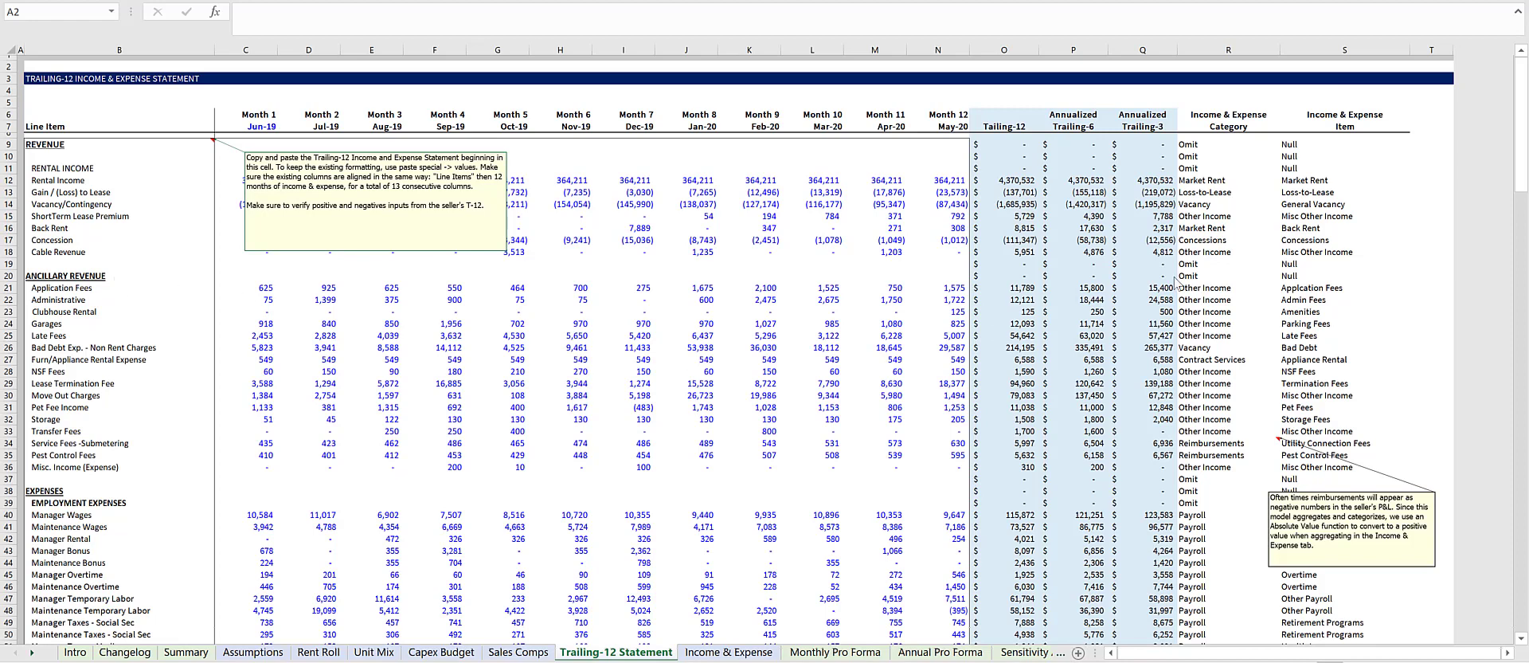
left_click(1310, 300)
left_click(1415, 300)
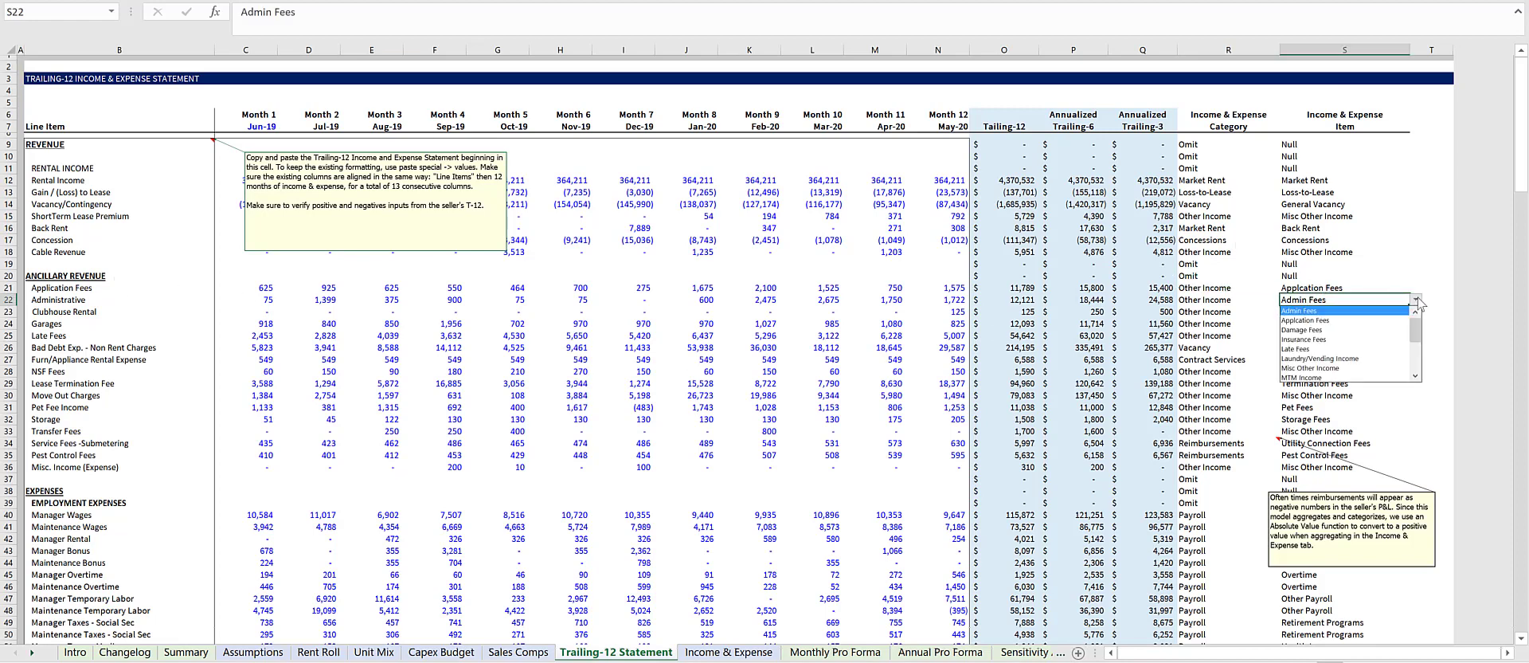
left_click(1415, 300)
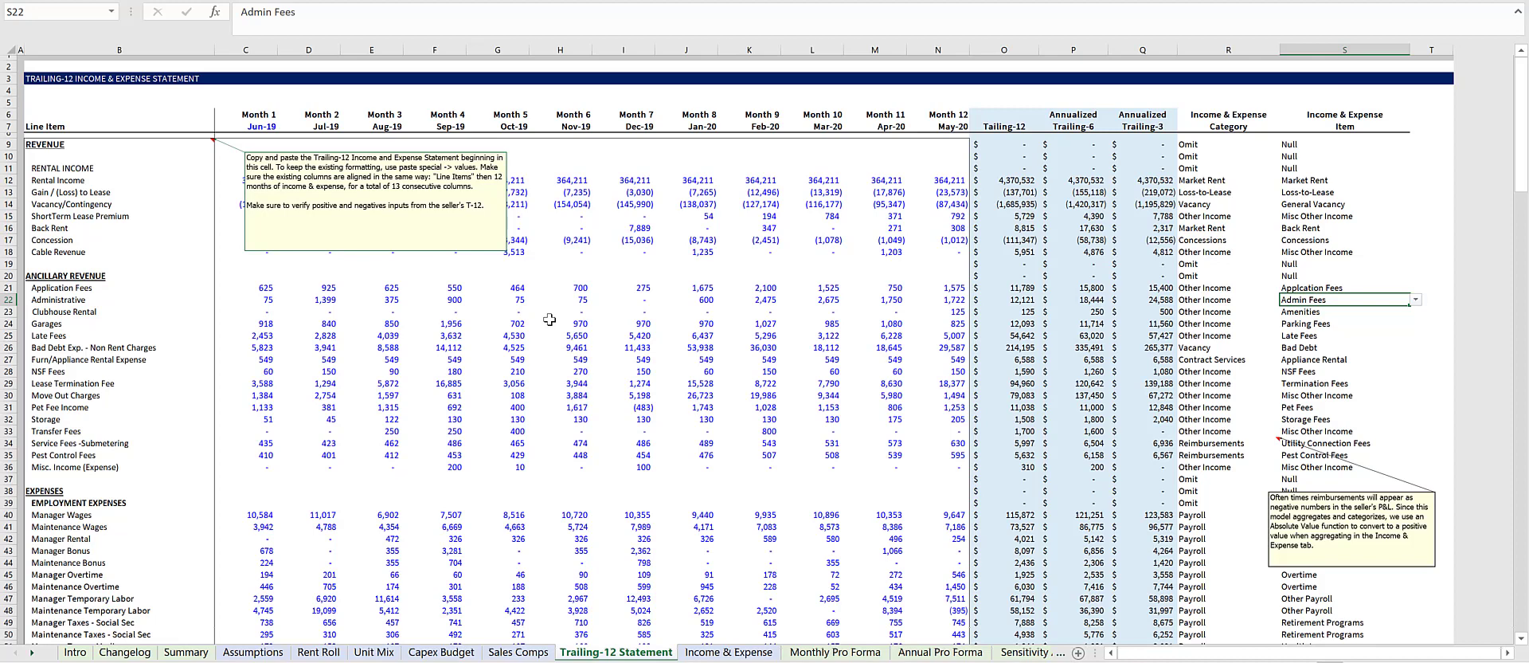
- Inspect the annualized Trailing-6 and Trailing-3 formulas in the ancillary revenue lines of the Trailing-12 Statement
left_click(1065, 312)
left_click(1077, 298)
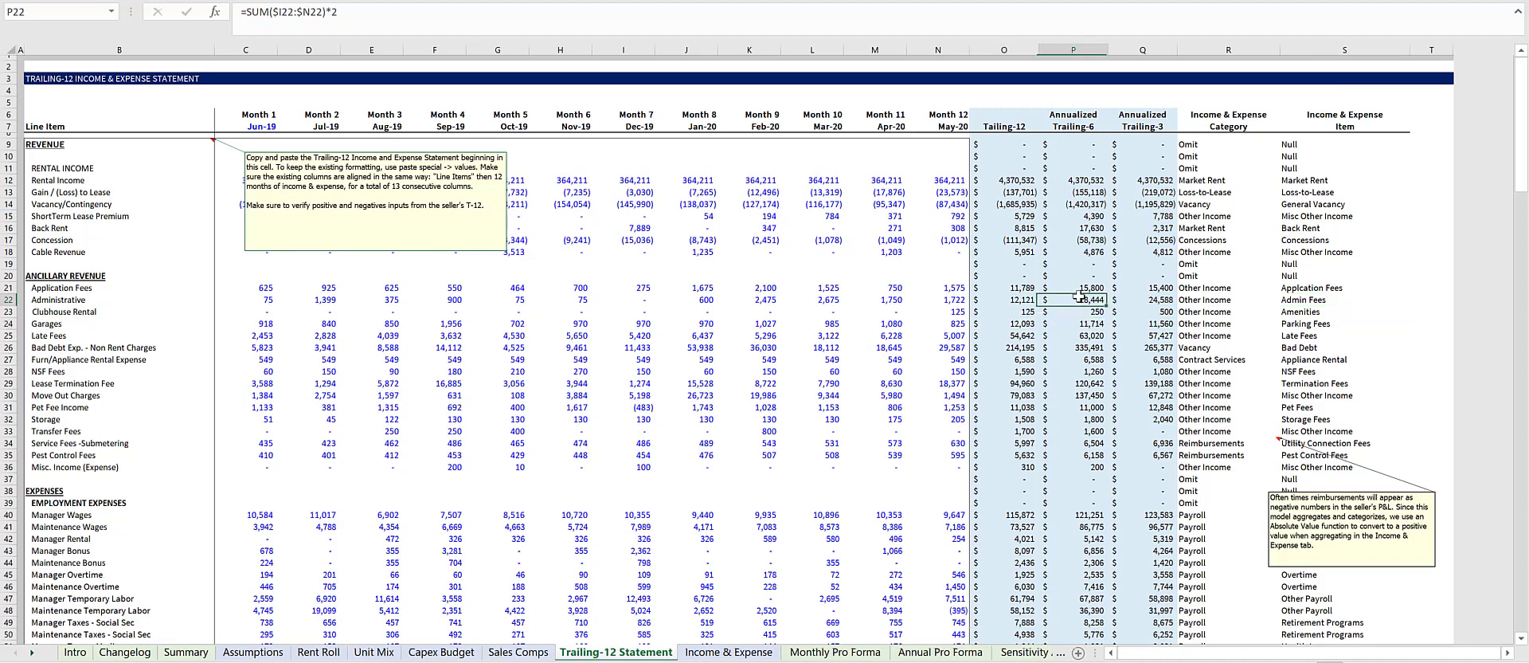
left_click(1147, 309)
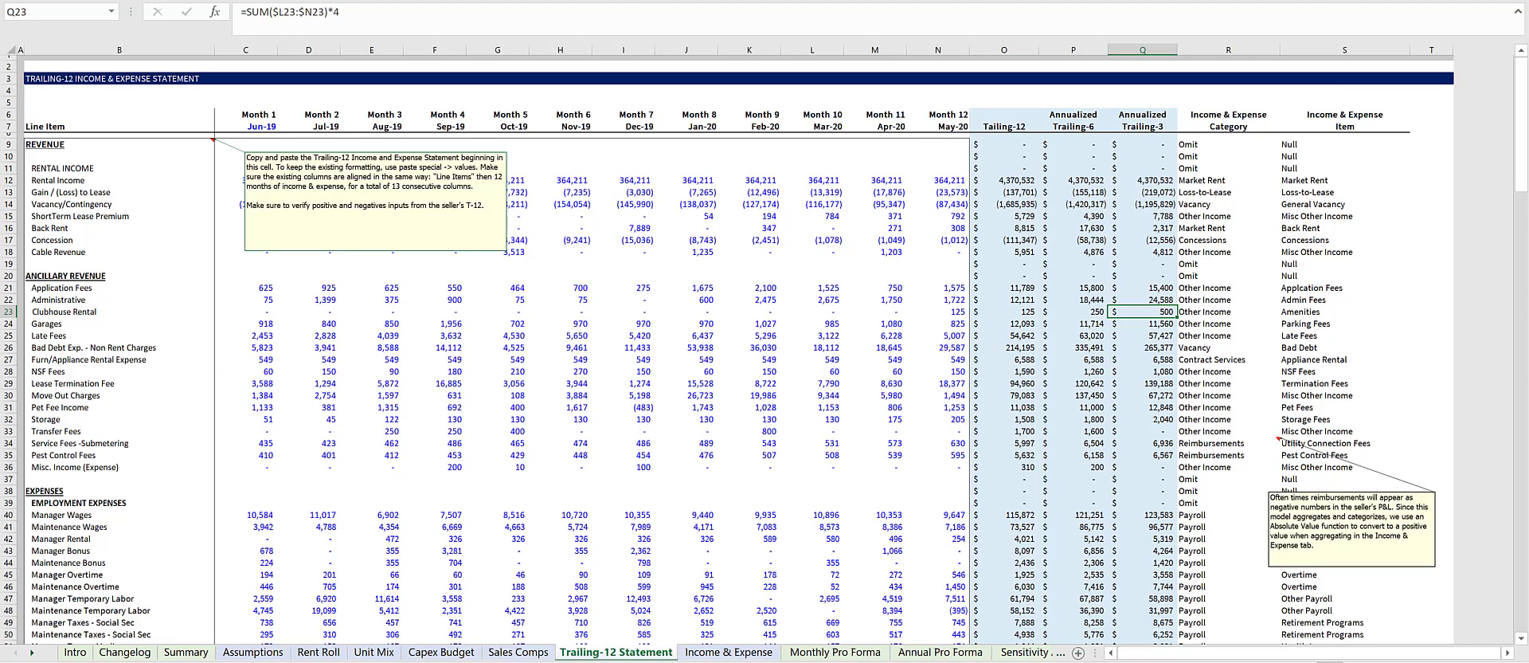
- Examine the In-Place Annualized figures on the Income & Expense sheet, from vacancy down through other income, reimbursements and utilities
key("ctrl+Page_Down")
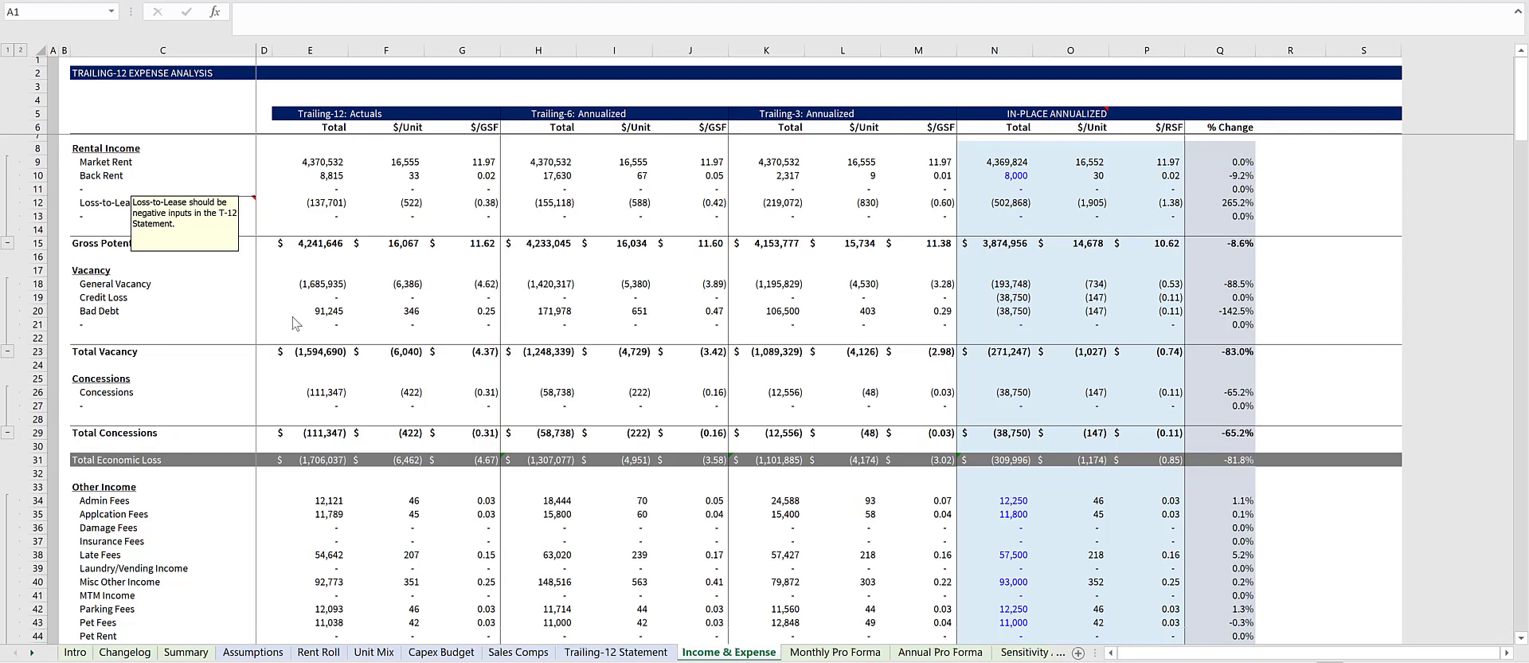
left_click(1010, 298)
scroll(1010, 328, "down", 2)
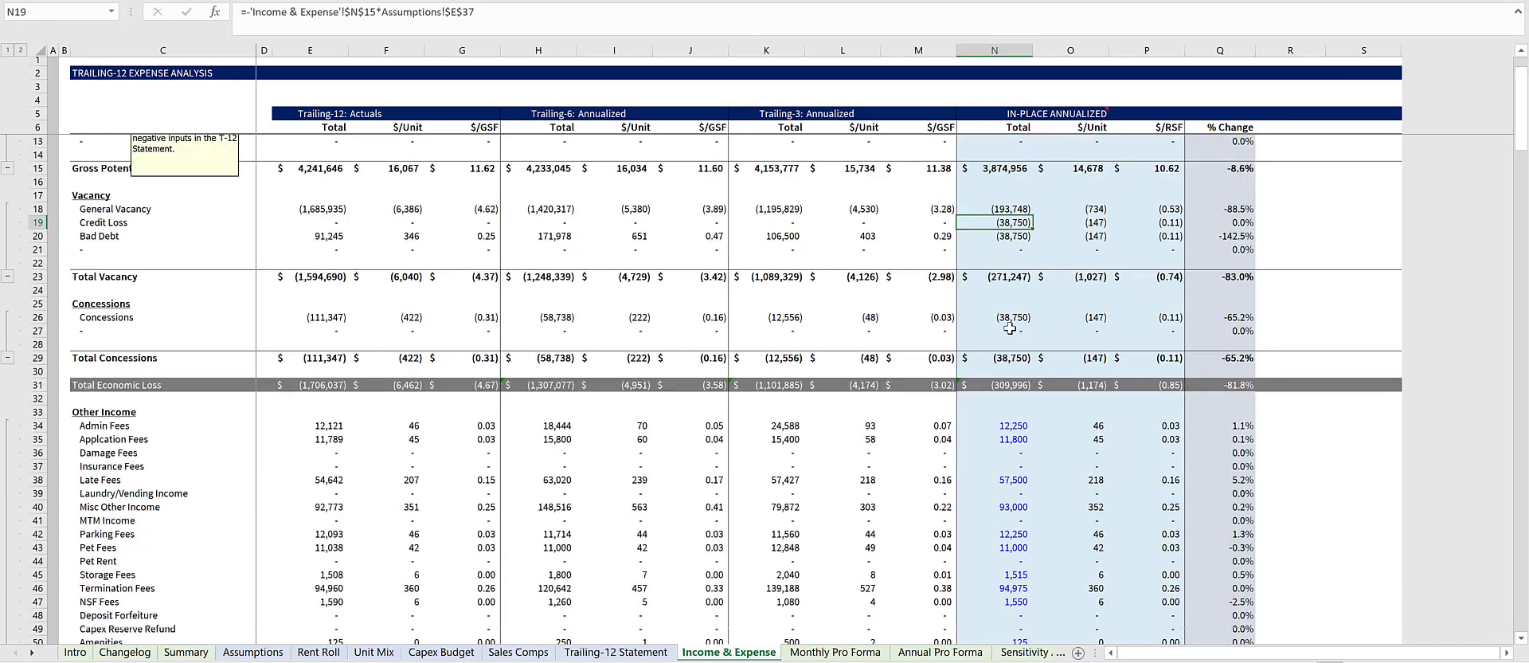
scroll(1010, 327, "down", 10)
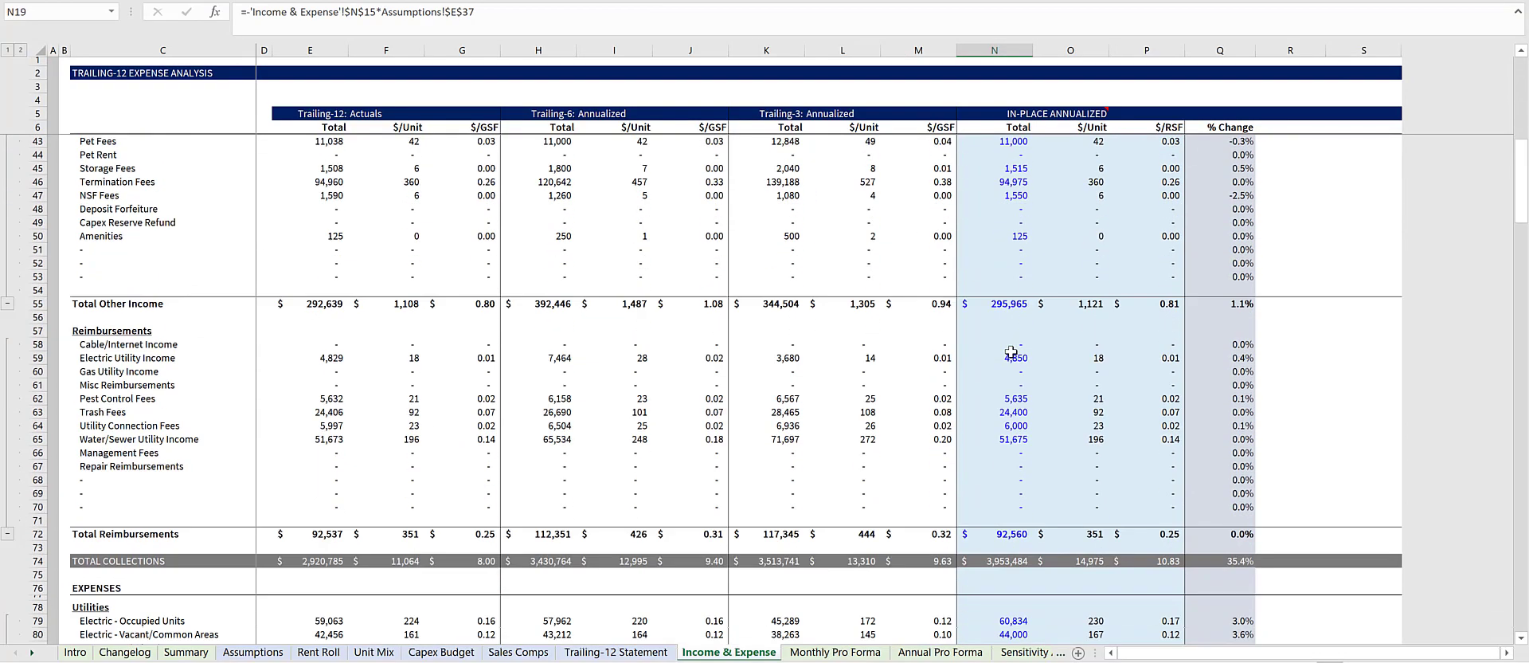
scroll(1010, 351, "down", 2)
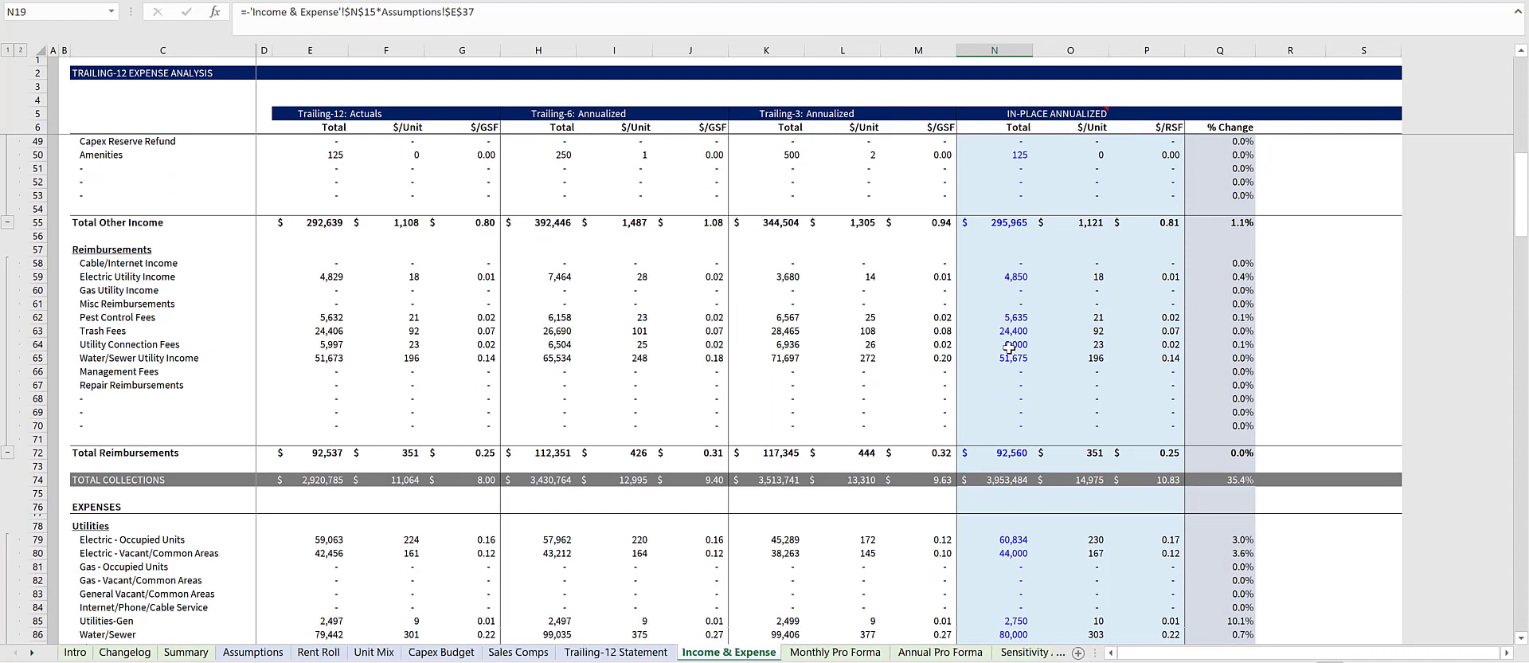
- Collapse the Income & Expense sheet's grouped rows to category totals, and expand them again to line items
left_click(10, 51)
scroll(238, 286, "down", 2)
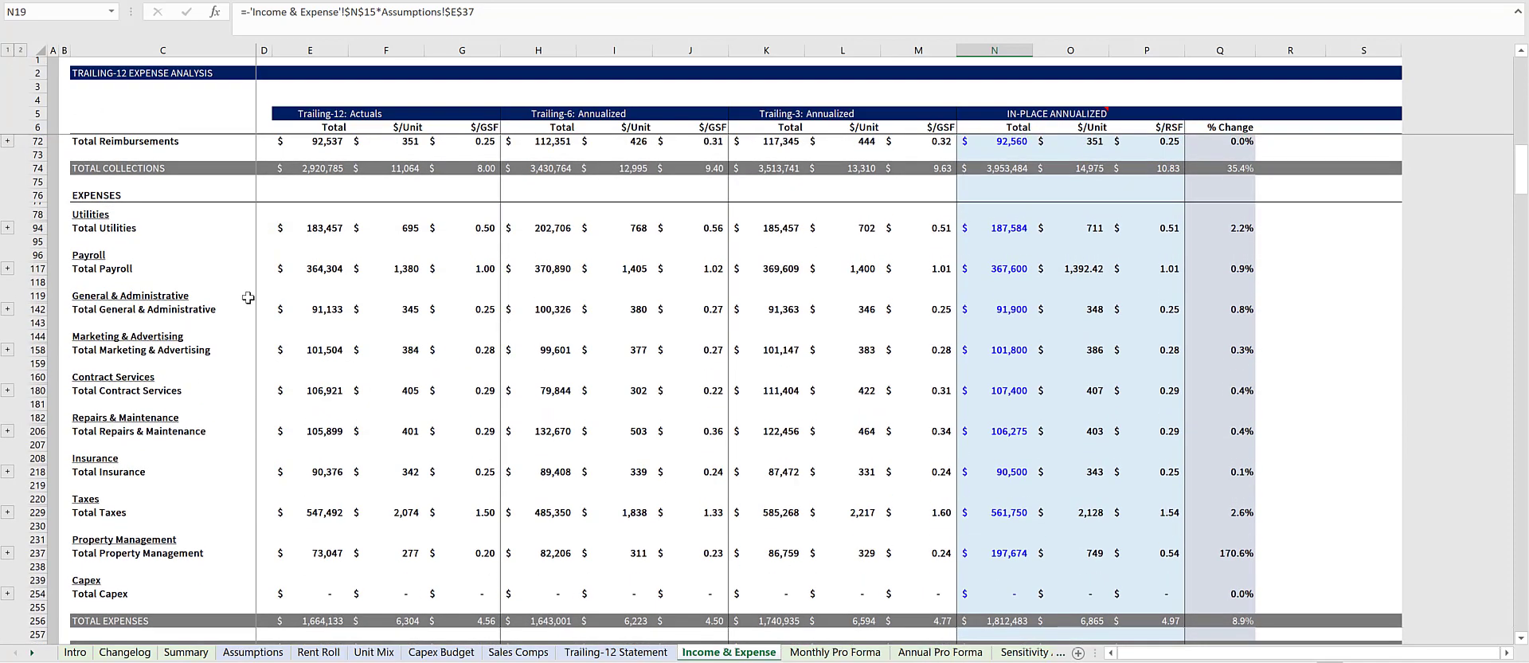
left_click(21, 50)
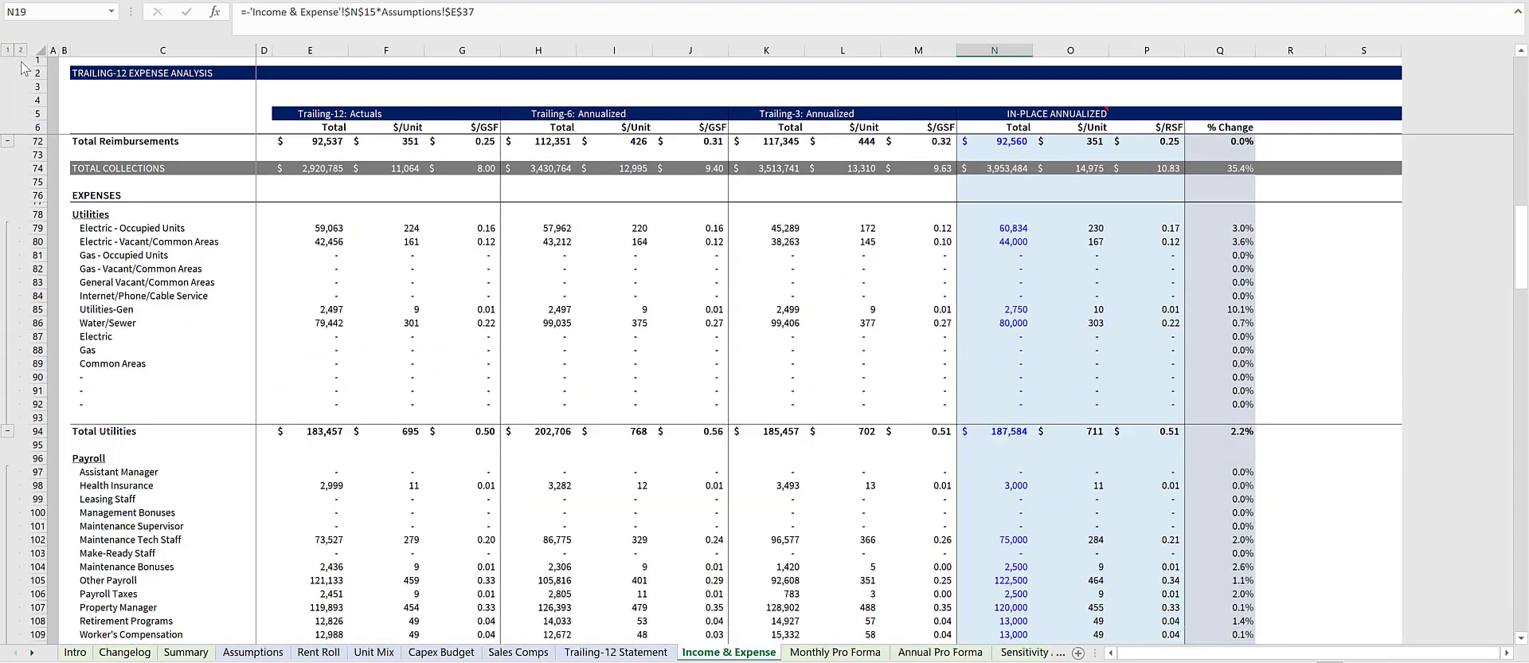
scroll(236, 212, "up", 10)
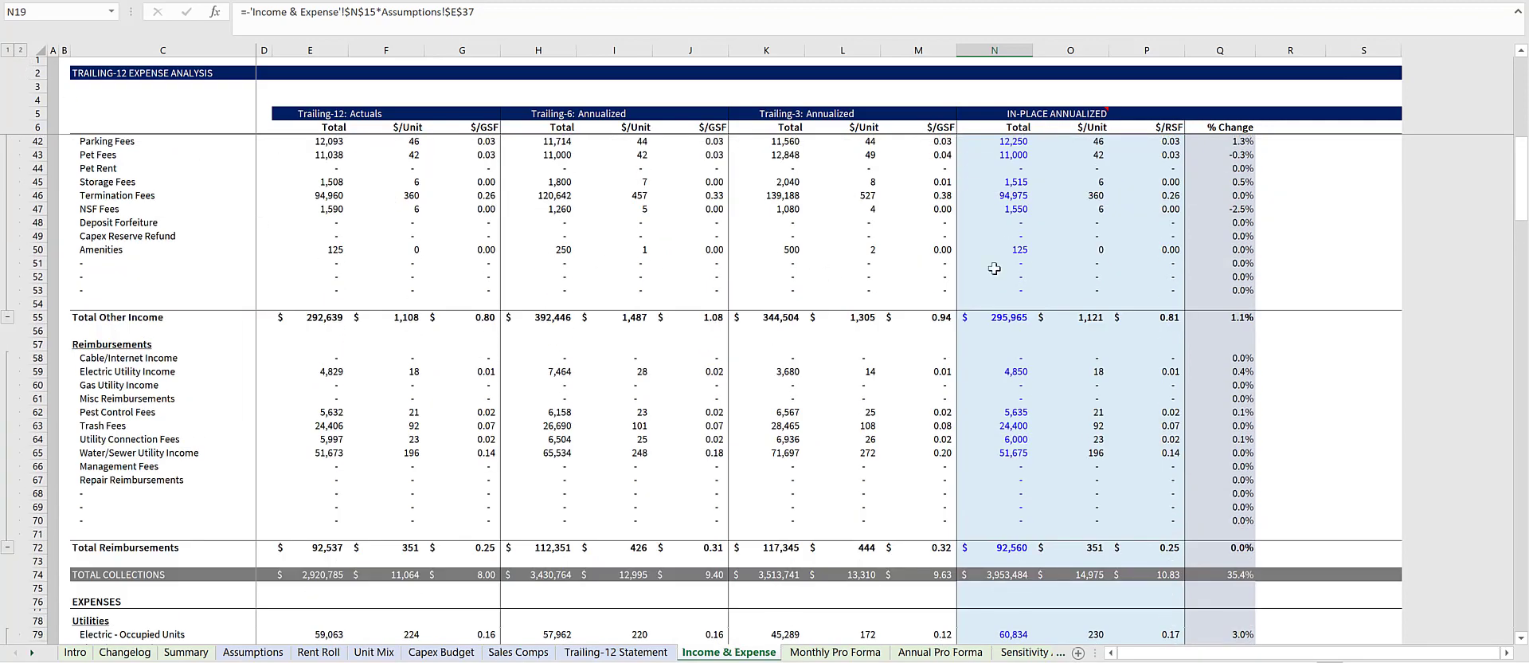
- Review the Monthly Pro Forma sheet from revenue through other income and tenant reimbursements to the utilities expenses
key("ctrl+Page_Down")
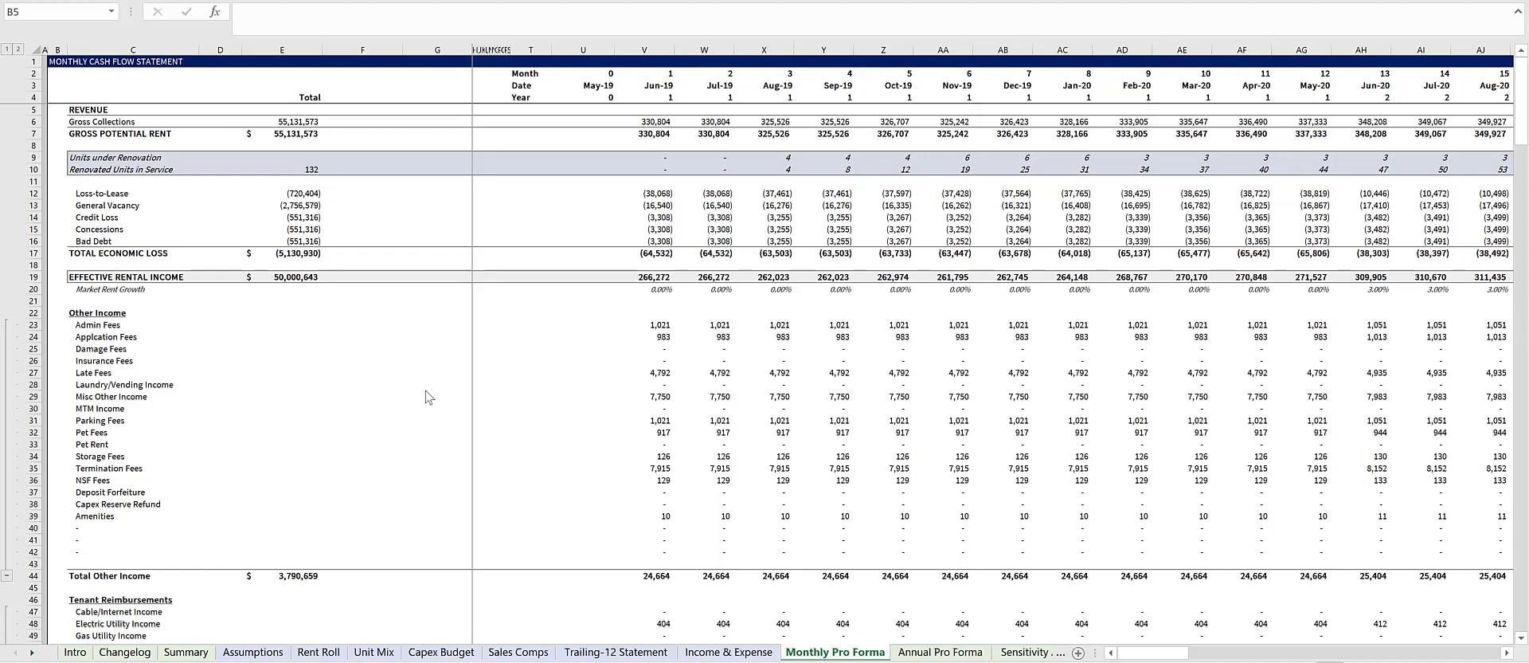
scroll(406, 385, "down", 9)
scroll(409, 391, "down", 2)
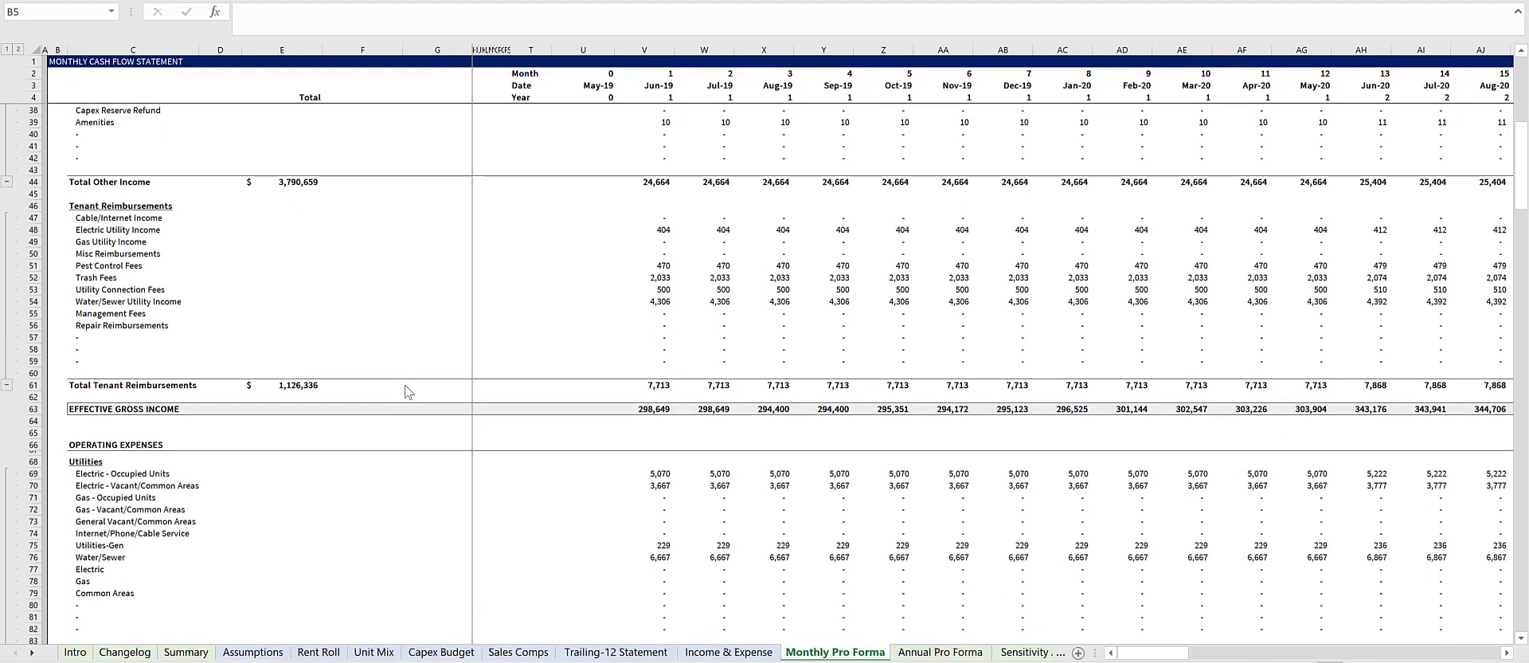
scroll(409, 391, "down", 1)
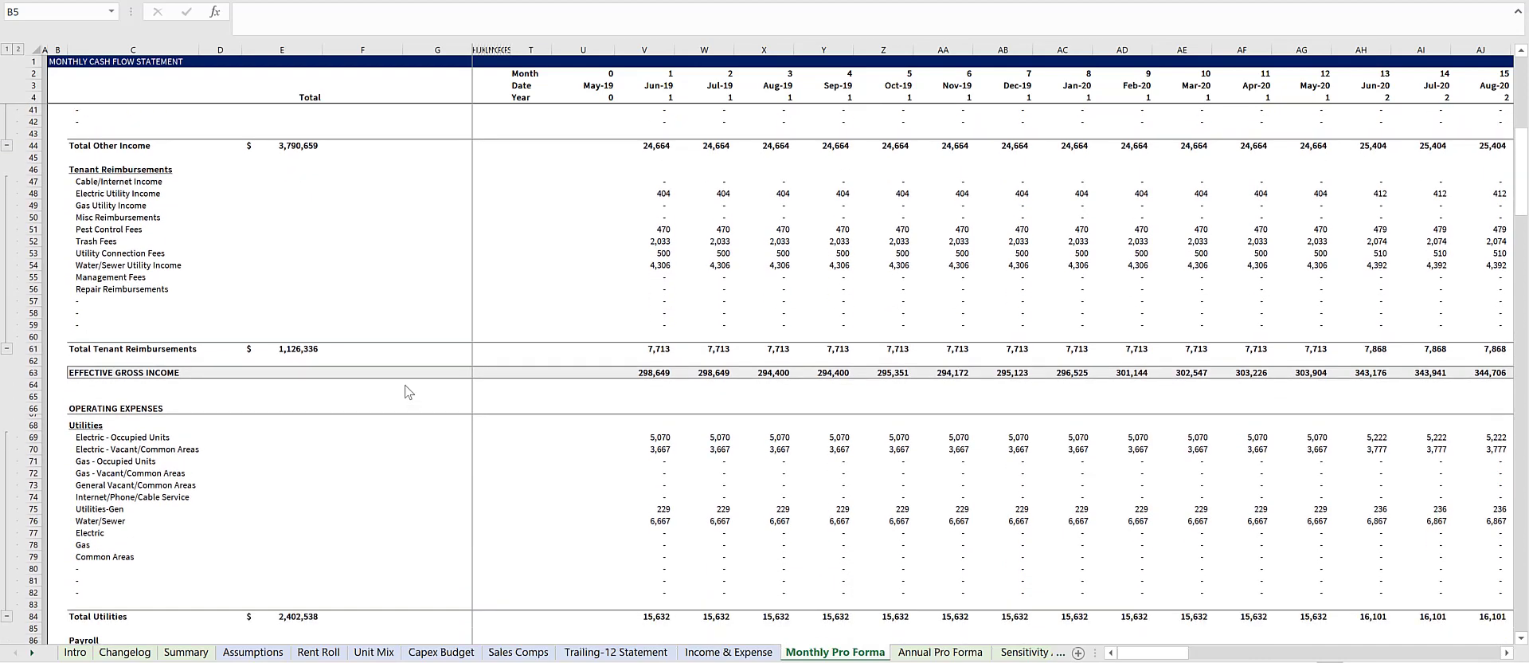
scroll(409, 391, "down", 1)
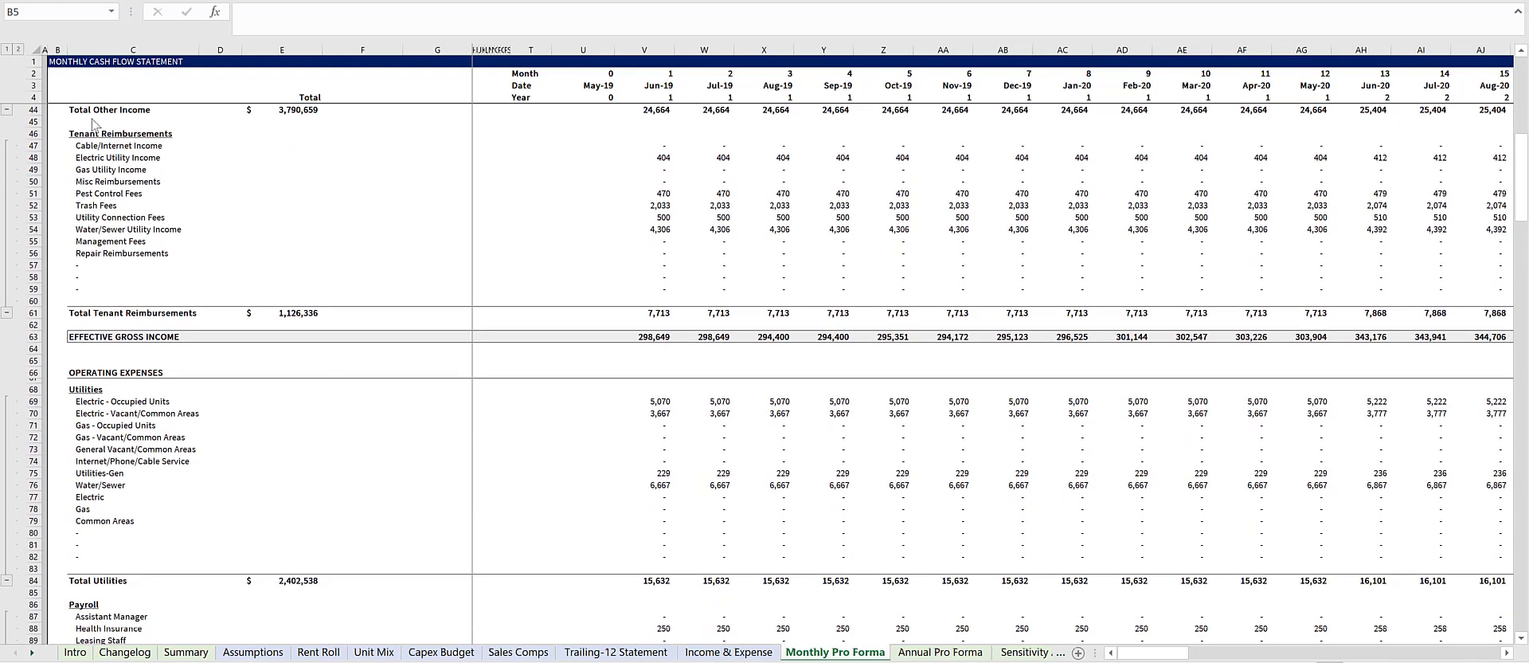
- Collapse the Monthly Pro Forma's line items to category totals, and review expenses, net operating income, capital events and debt service
left_click(7, 49)
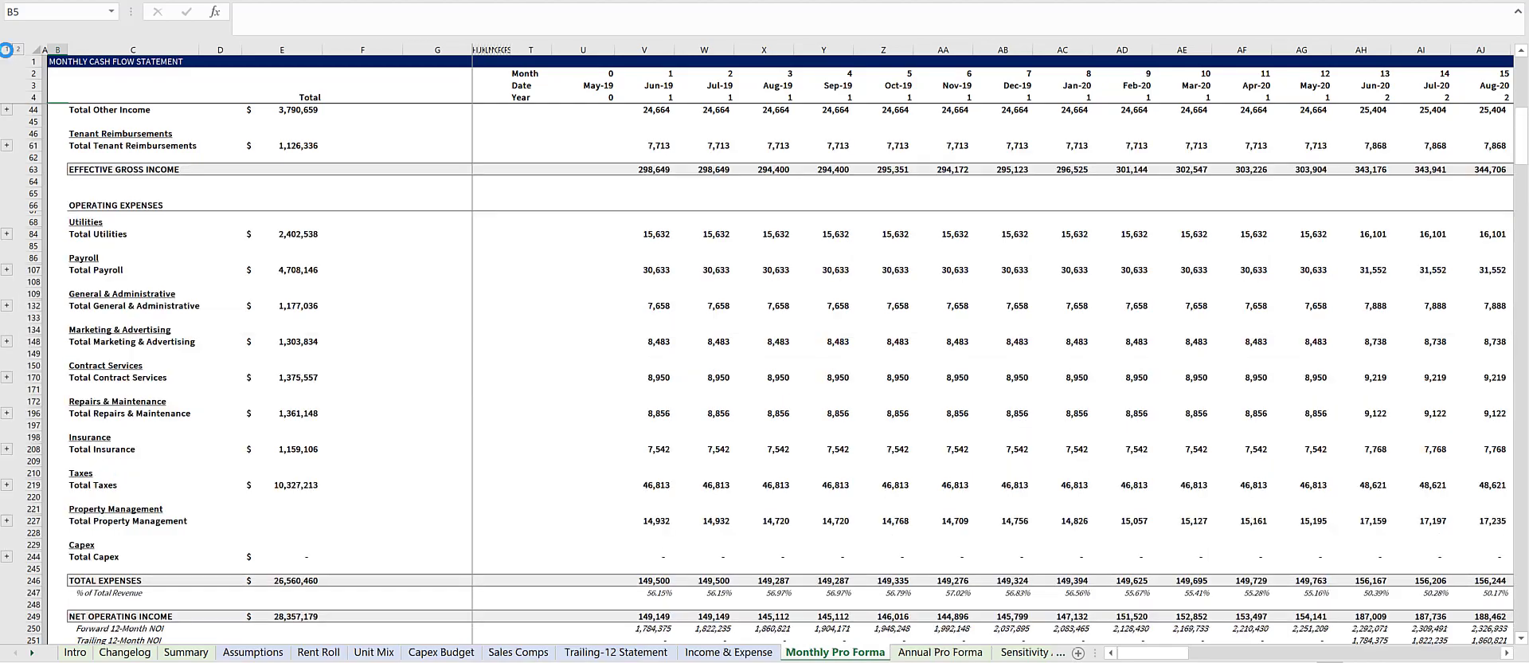
scroll(216, 316, "down", 2)
scroll(216, 316, "down", 7)
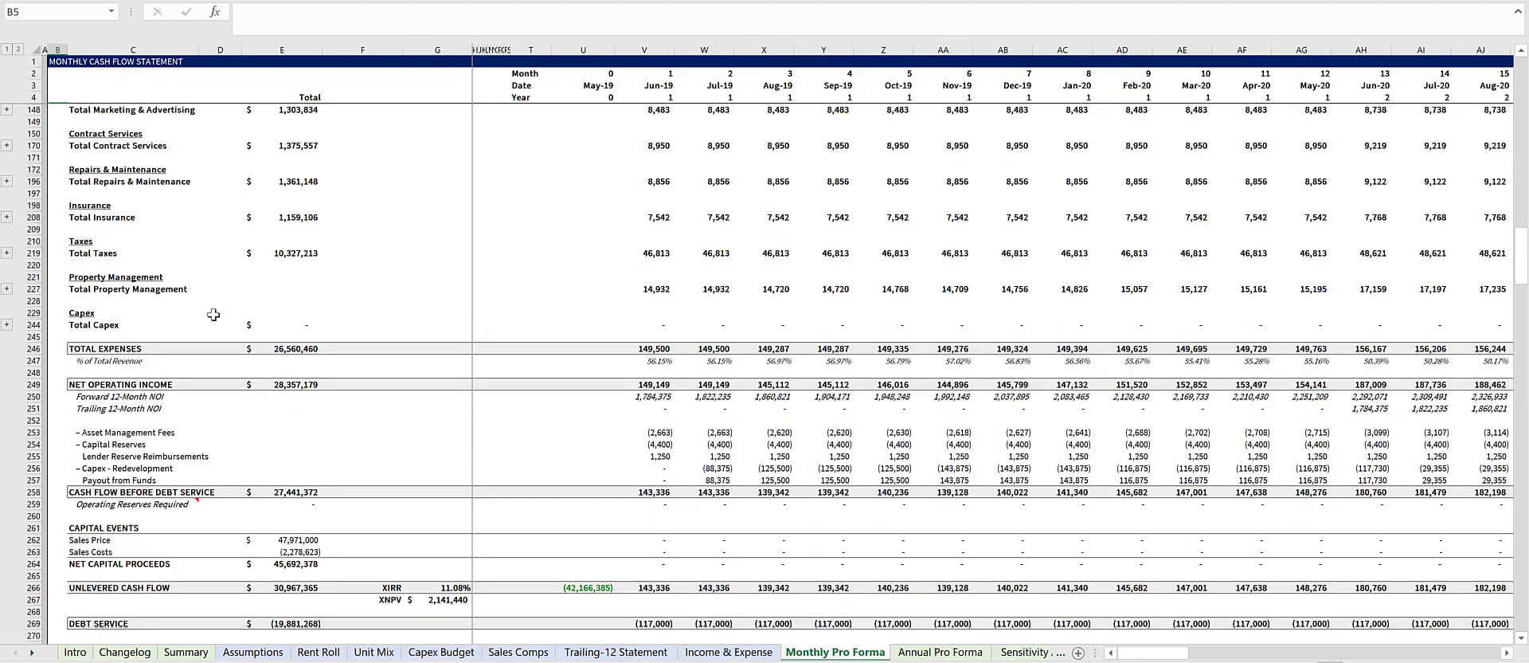
scroll(213, 314, "down", 2)
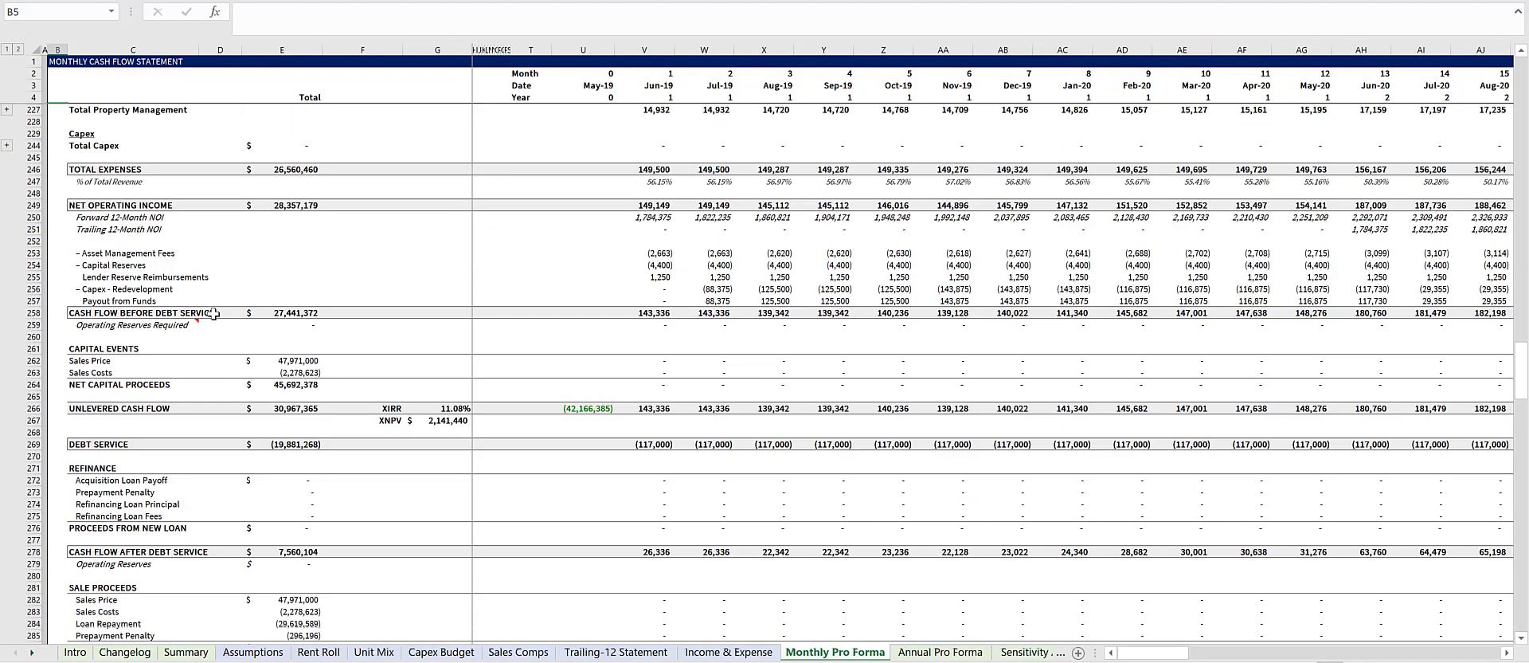
scroll(327, 336, "down", 1)
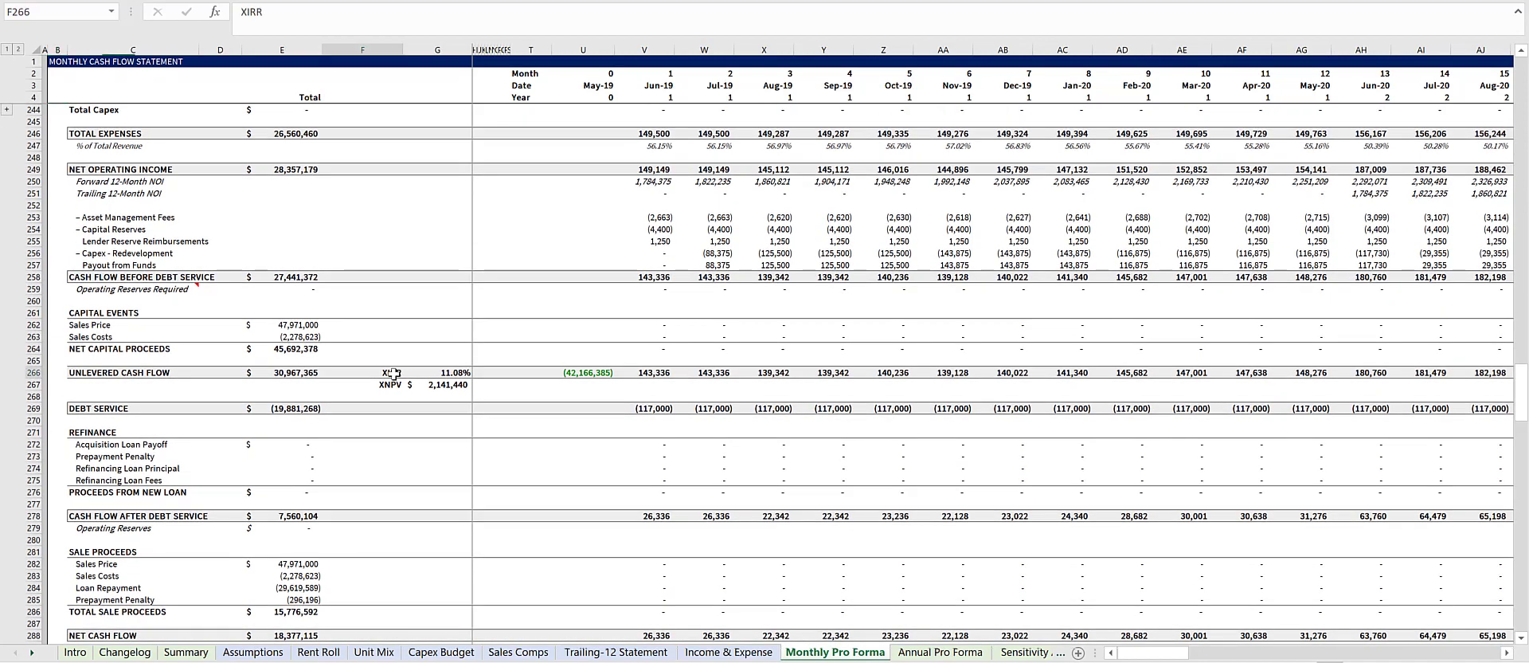
- Examine the XIRR and XNPV rows beside Unlevered Cash Flow and Total Proceeds, and return to the top of the Monthly Pro Forma
left_click_drag(391, 373, 391, 385)
key("ctrl+c")
scroll(391, 382, "down", 3)
left_click(392, 552)
key("ctrl+v")
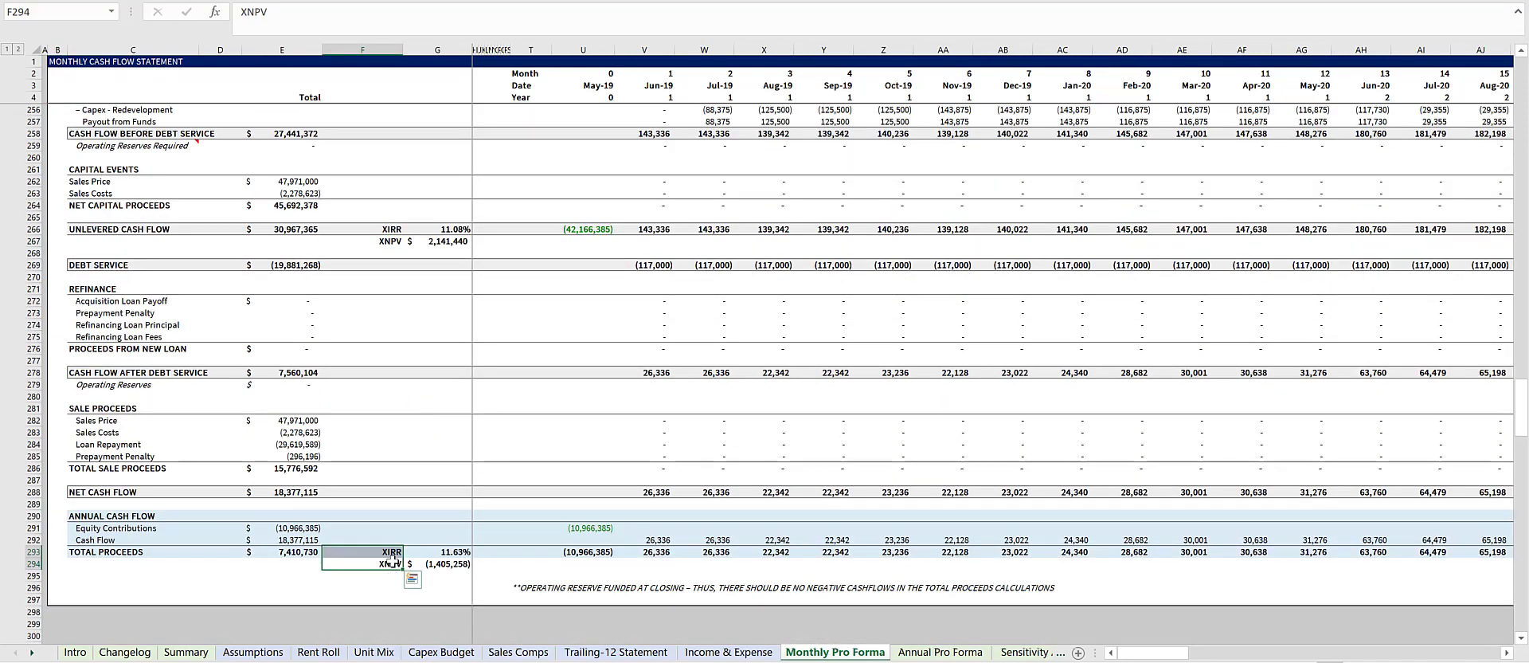
left_click(391, 563)
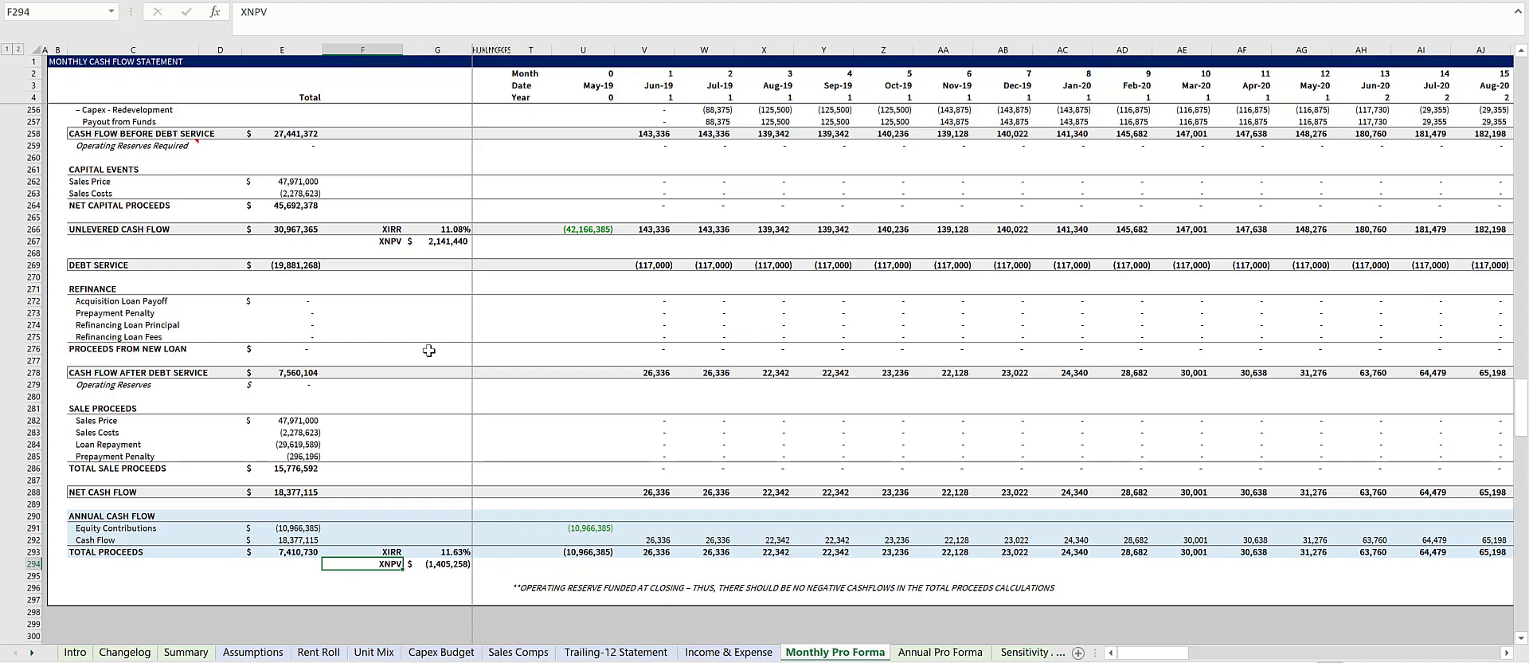
scroll(428, 350, "up", 3)
scroll(438, 341, "up", 20)
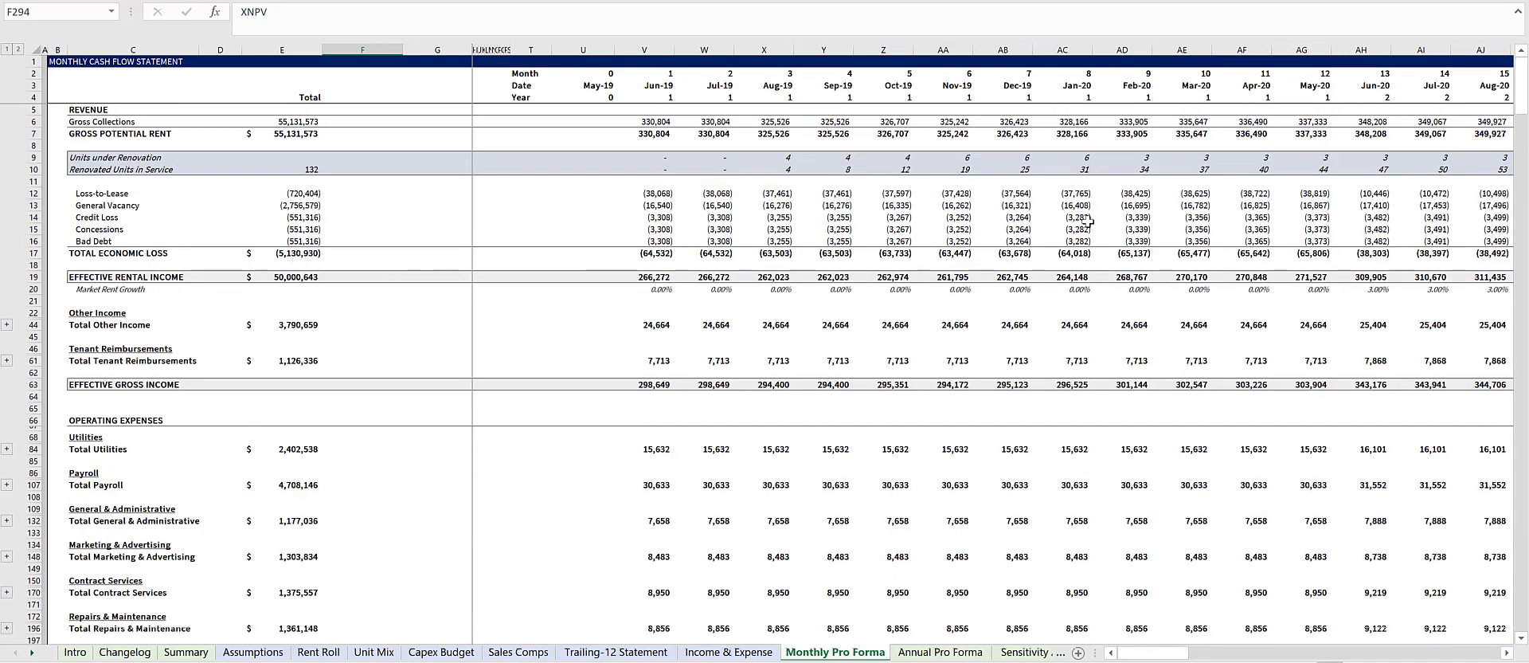
- Review the Annual Pro Forma sheet's line items from revenue and other income through reimbursements, utilities and payroll
key("ctrl+Page_Down")
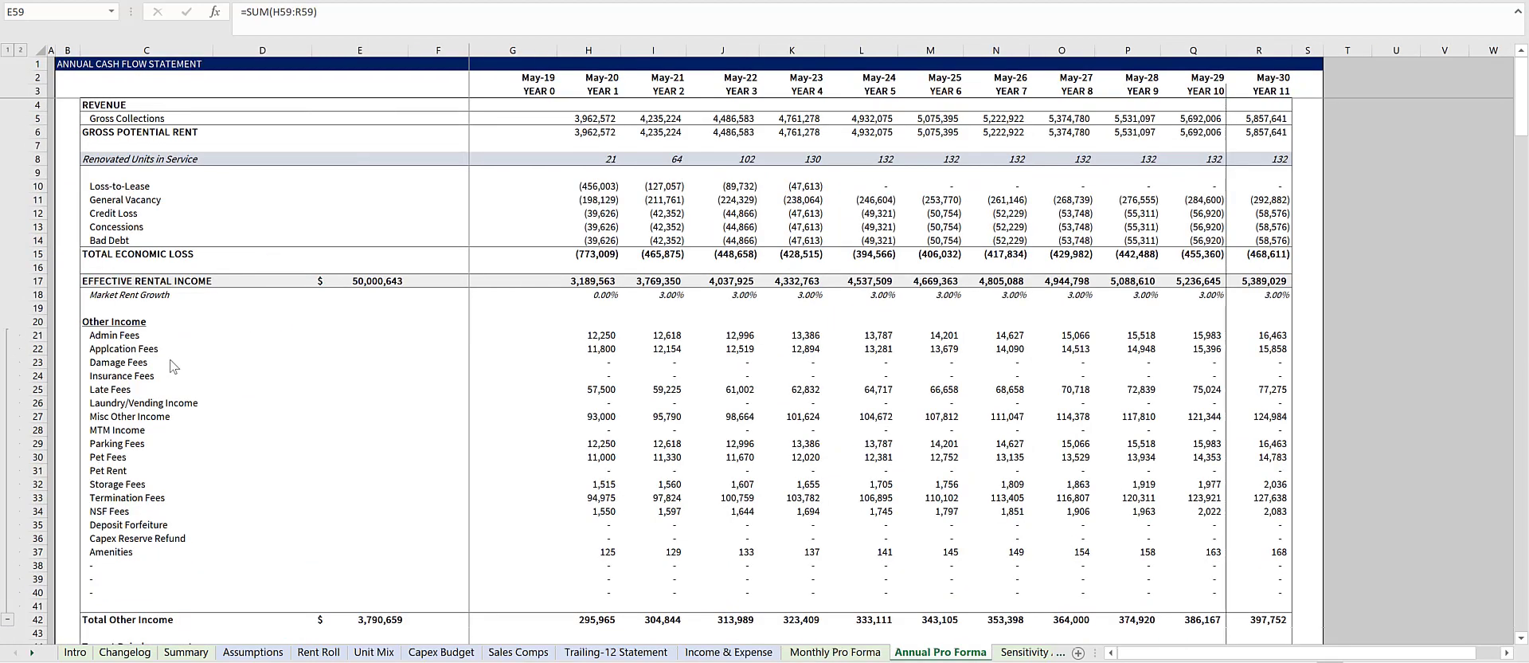
scroll(174, 366, "down", 2)
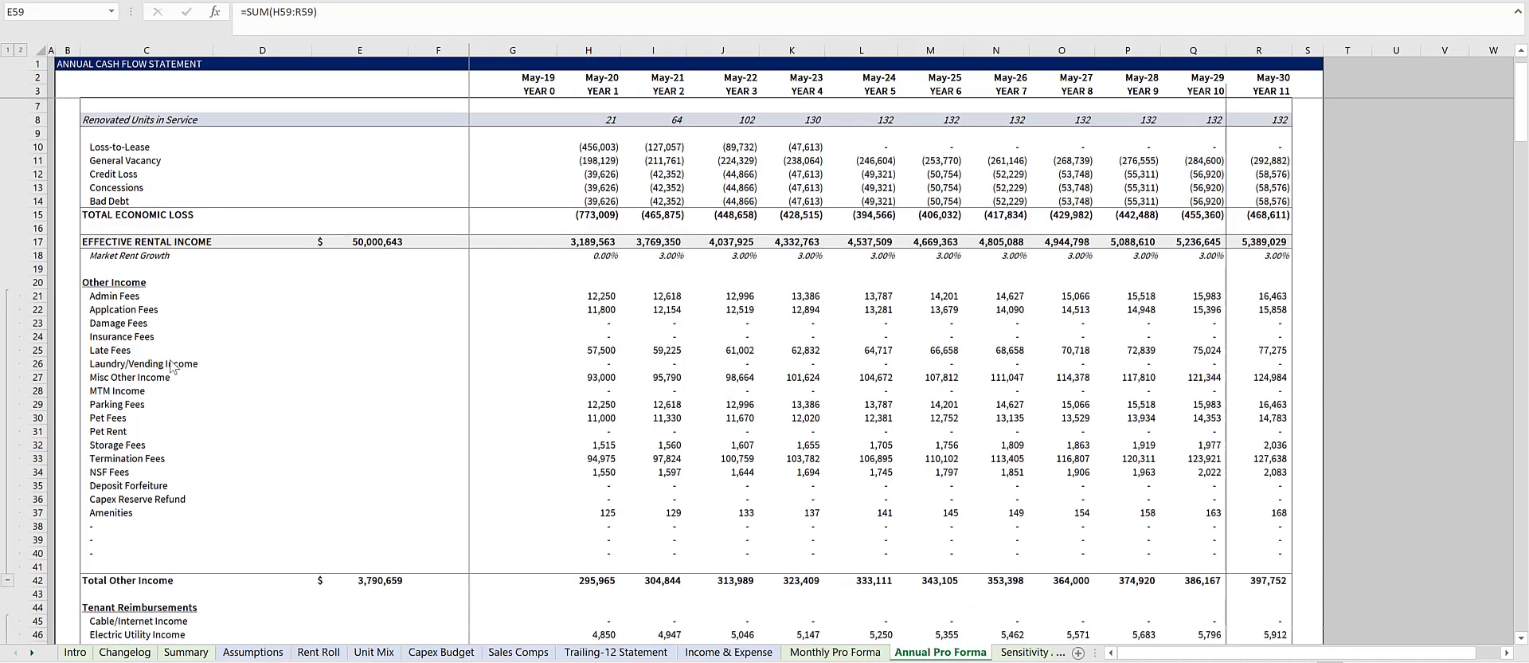
scroll(175, 368, "down", 4)
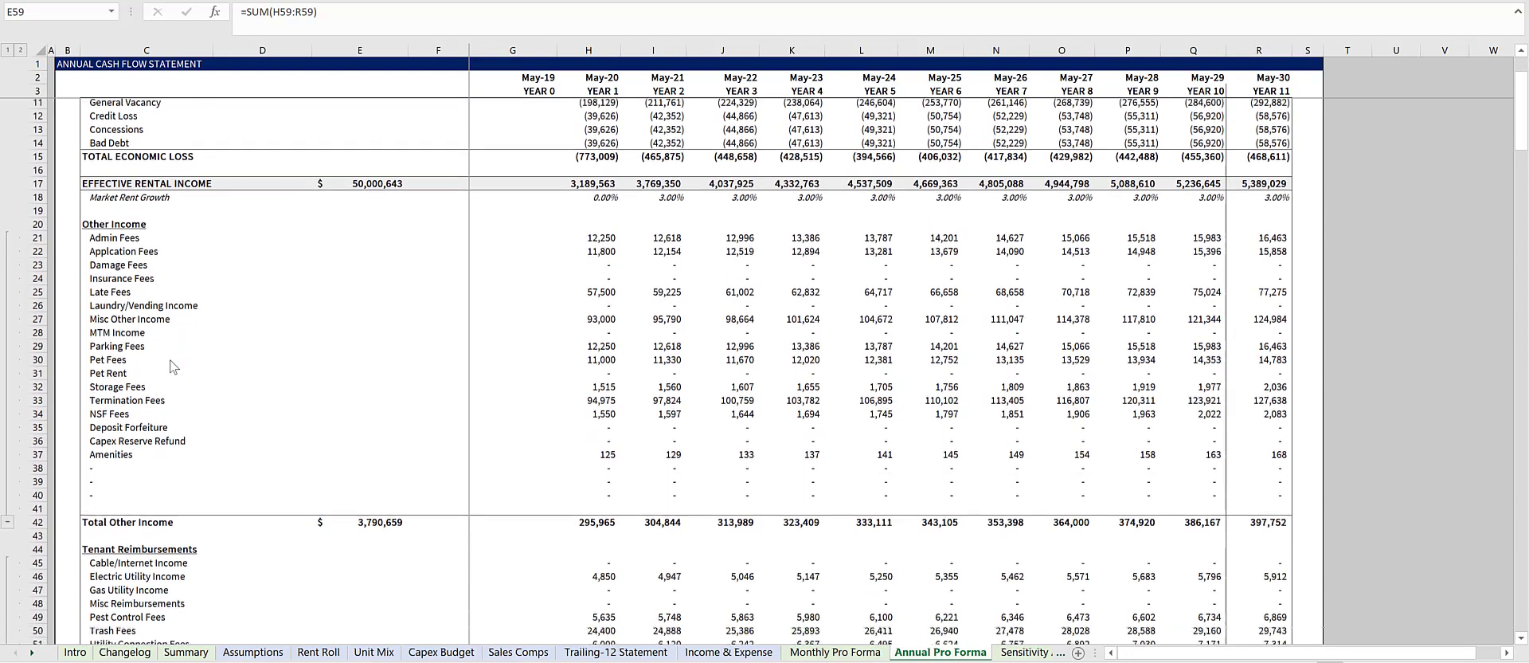
scroll(209, 376, "down", 2)
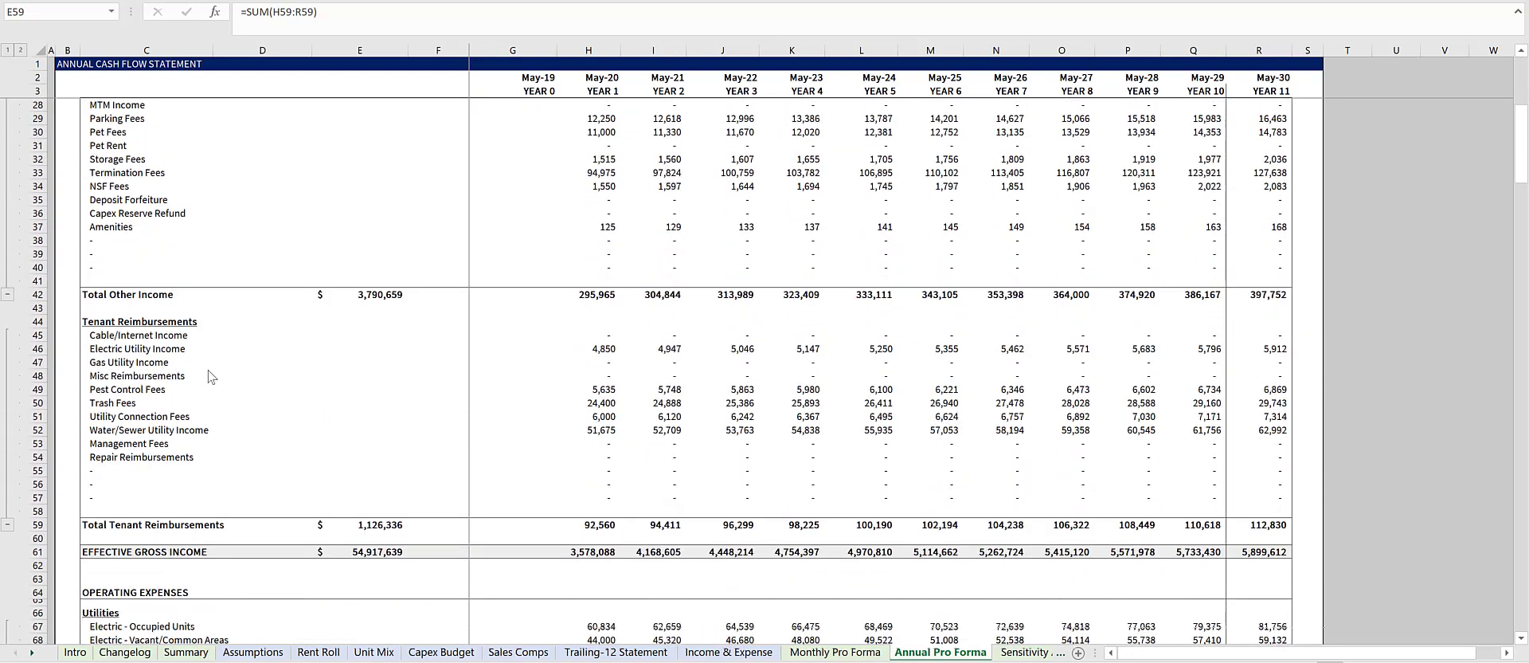
scroll(300, 395, "down", 8)
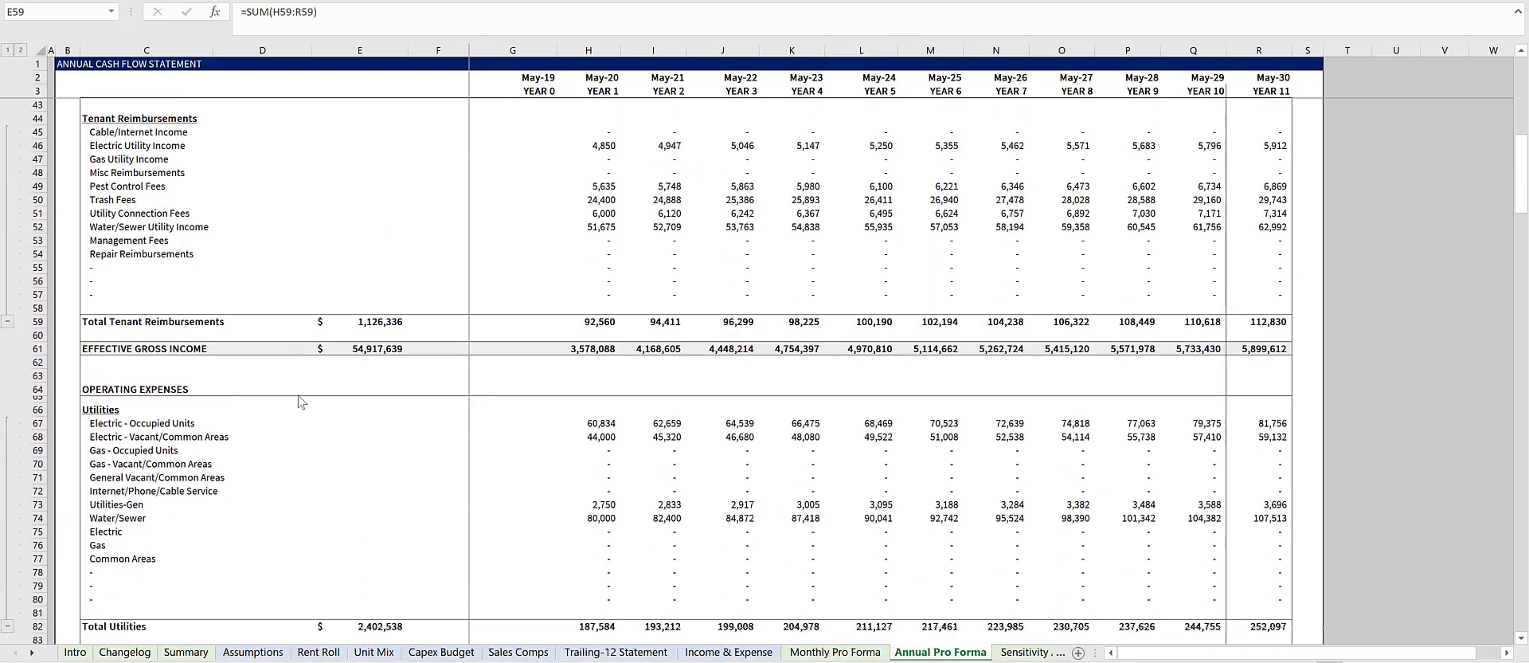
scroll(295, 401, "down", 10)
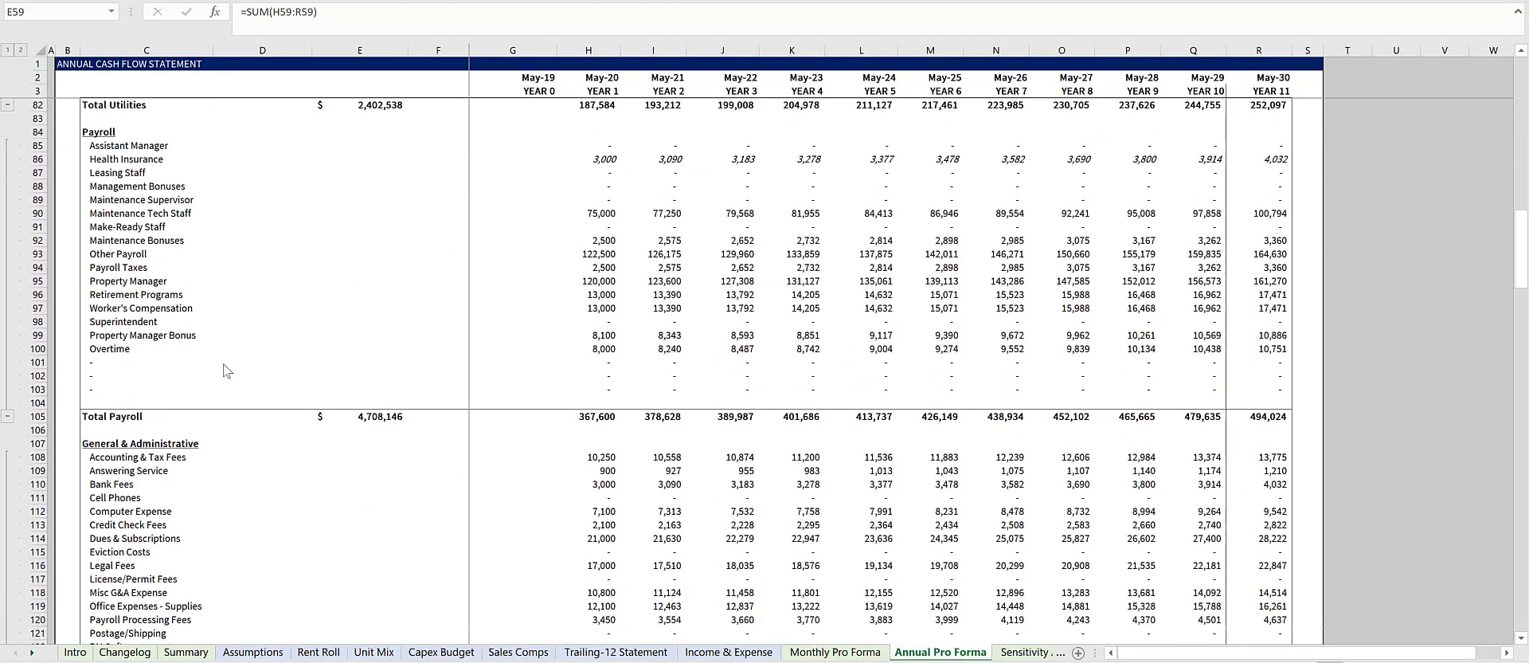
- Collapse the Annual Pro Forma's line items to category totals, and review the yearly cash flows down to Total Proceeds
left_click(7, 49)
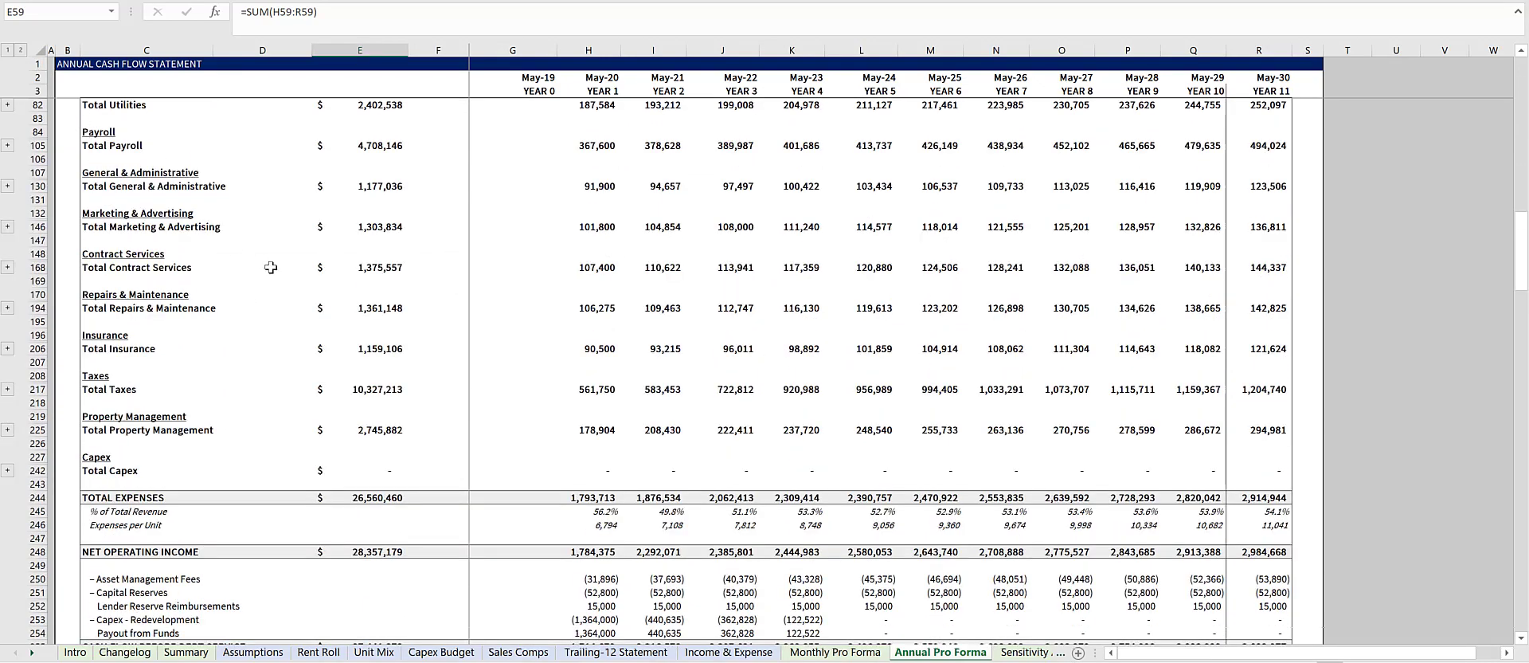
scroll(275, 272, "down", 1)
scroll(276, 271, "down", 6)
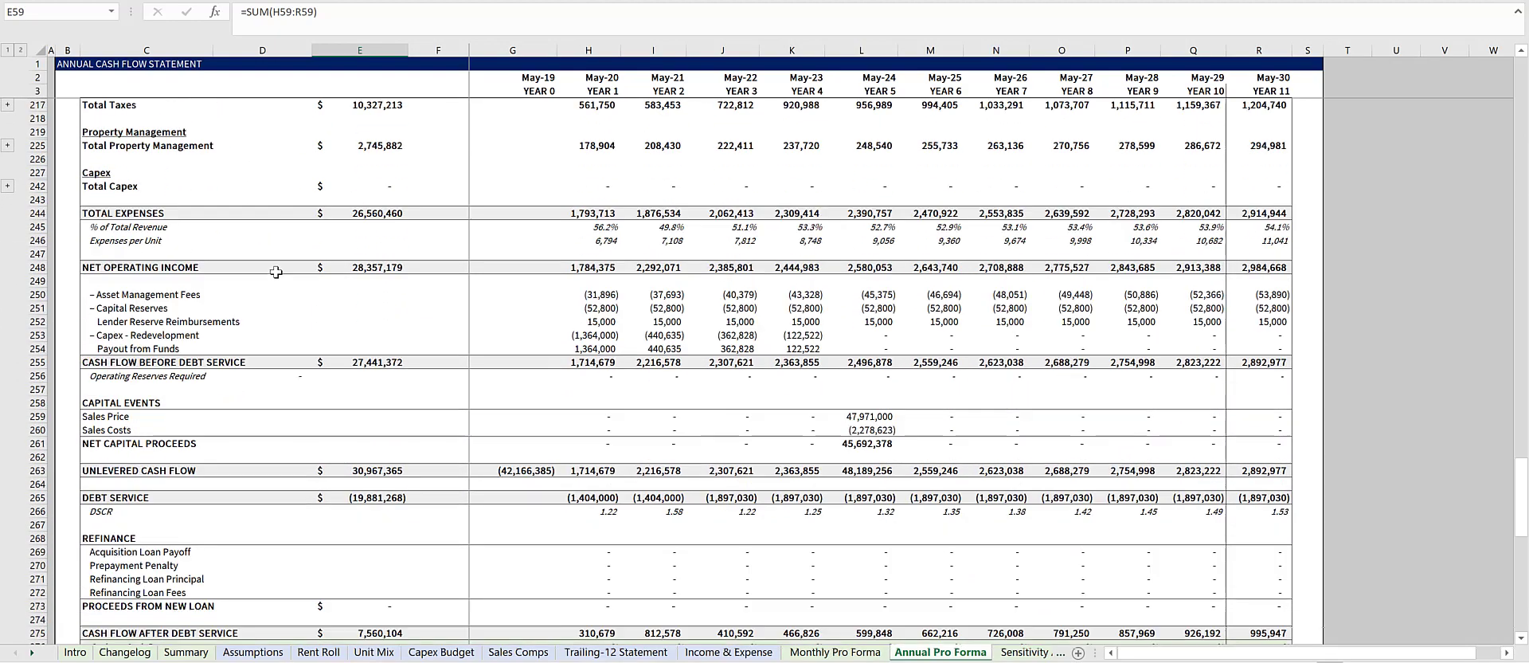
scroll(276, 272, "down", 7)
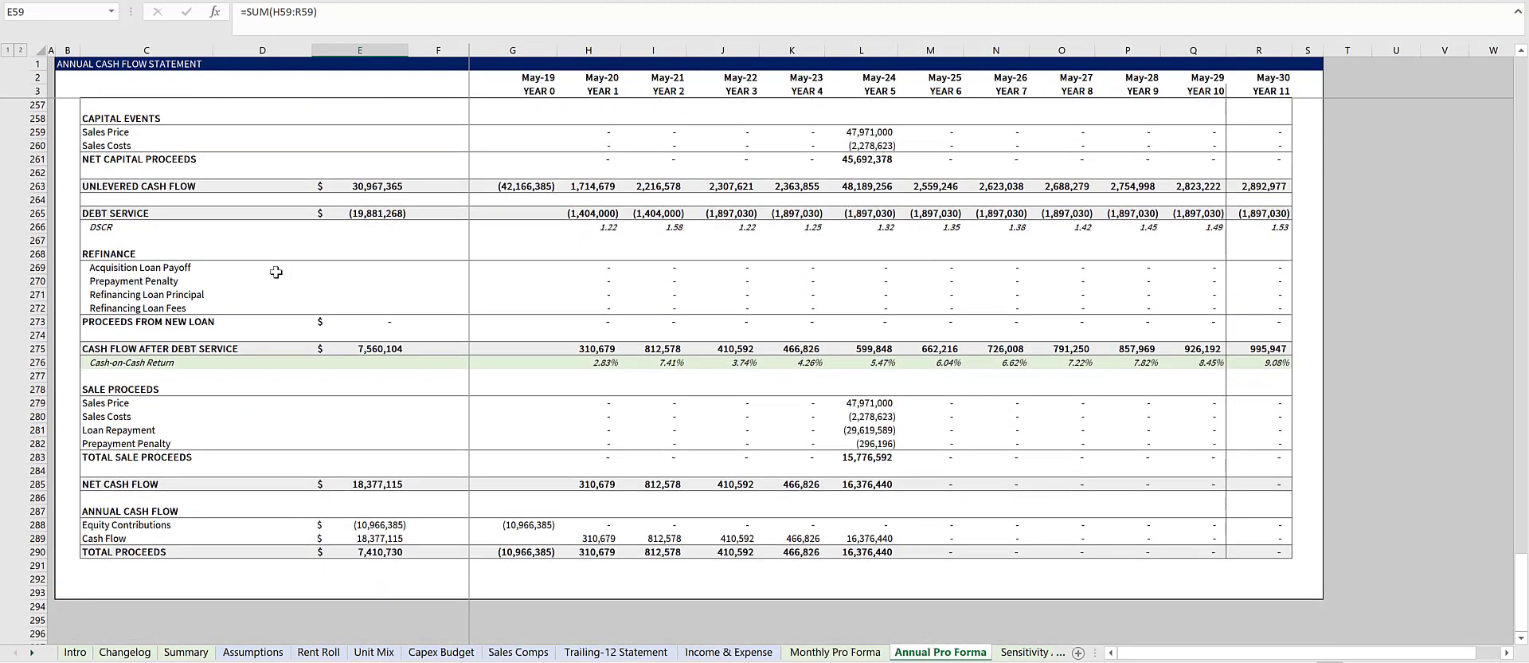
- View the Sensitivity Analysis sheet, and review the Waterfall sheet from its distribution inputs down to the cash flows by capital partner
key("ctrl+Page_Down")
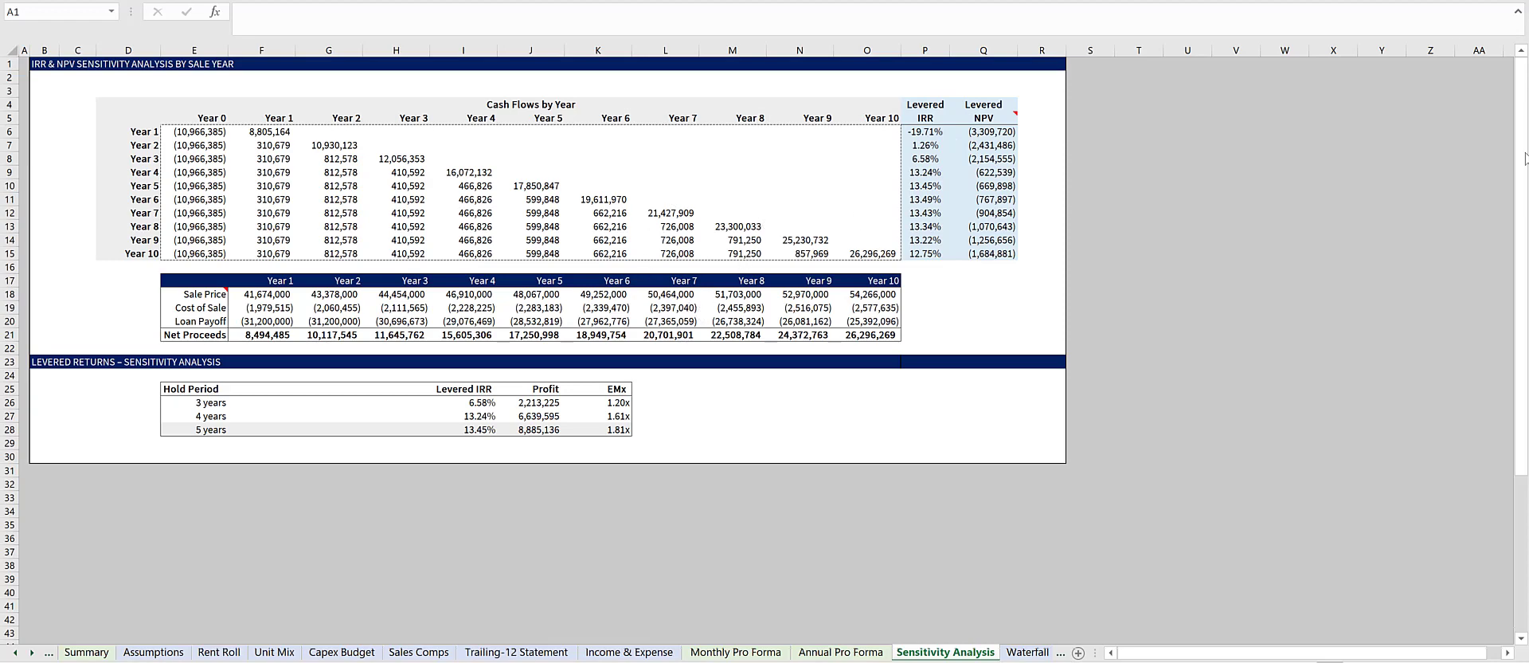
key("ctrl+Page_Down")
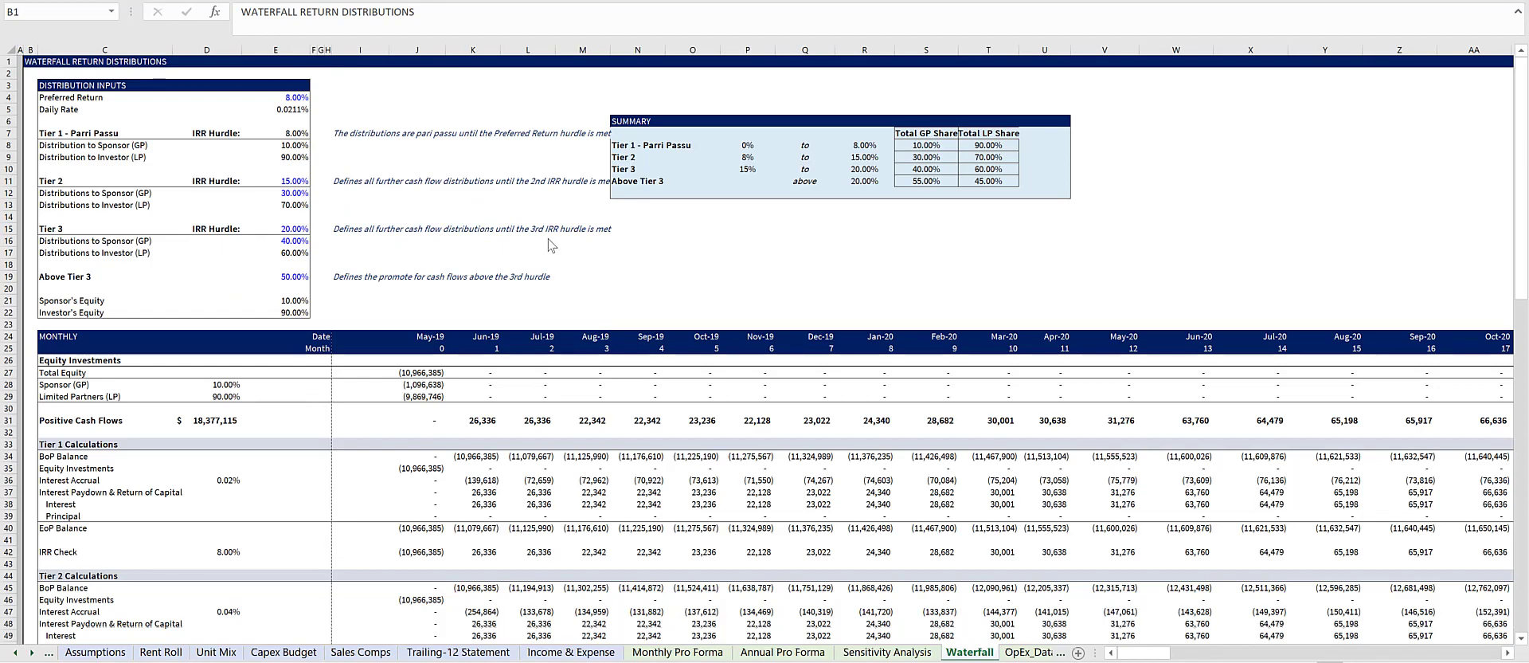
scroll(489, 316, "down", 5)
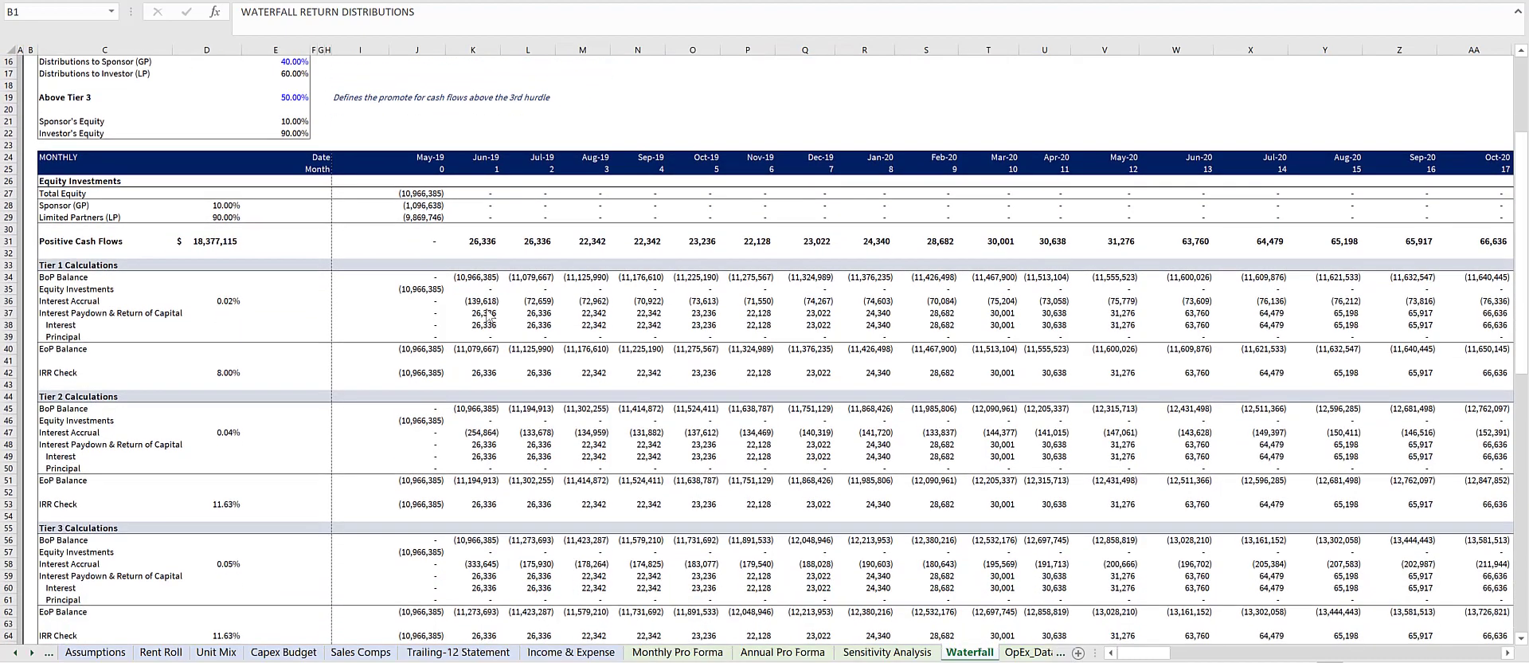
scroll(489, 316, "down", 5)
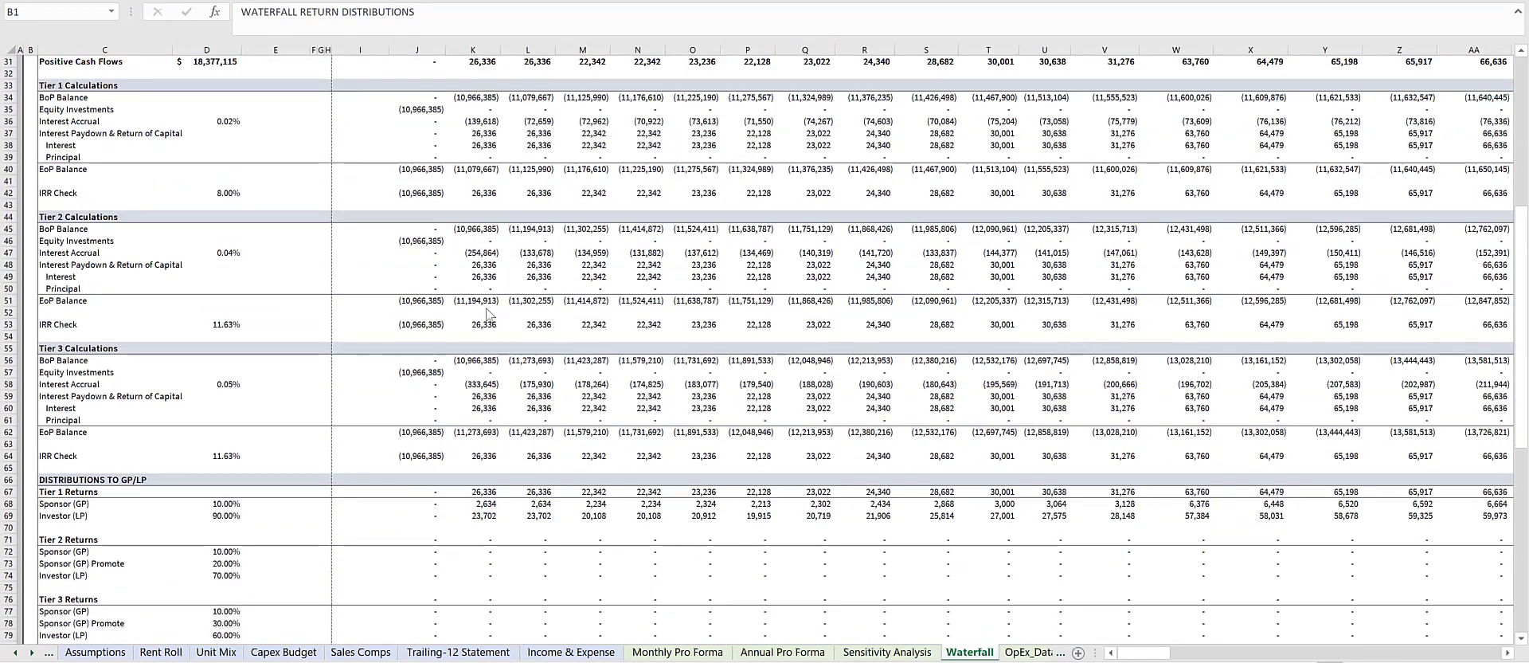
scroll(489, 313, "down", 2)
scroll(489, 317, "down", 5)
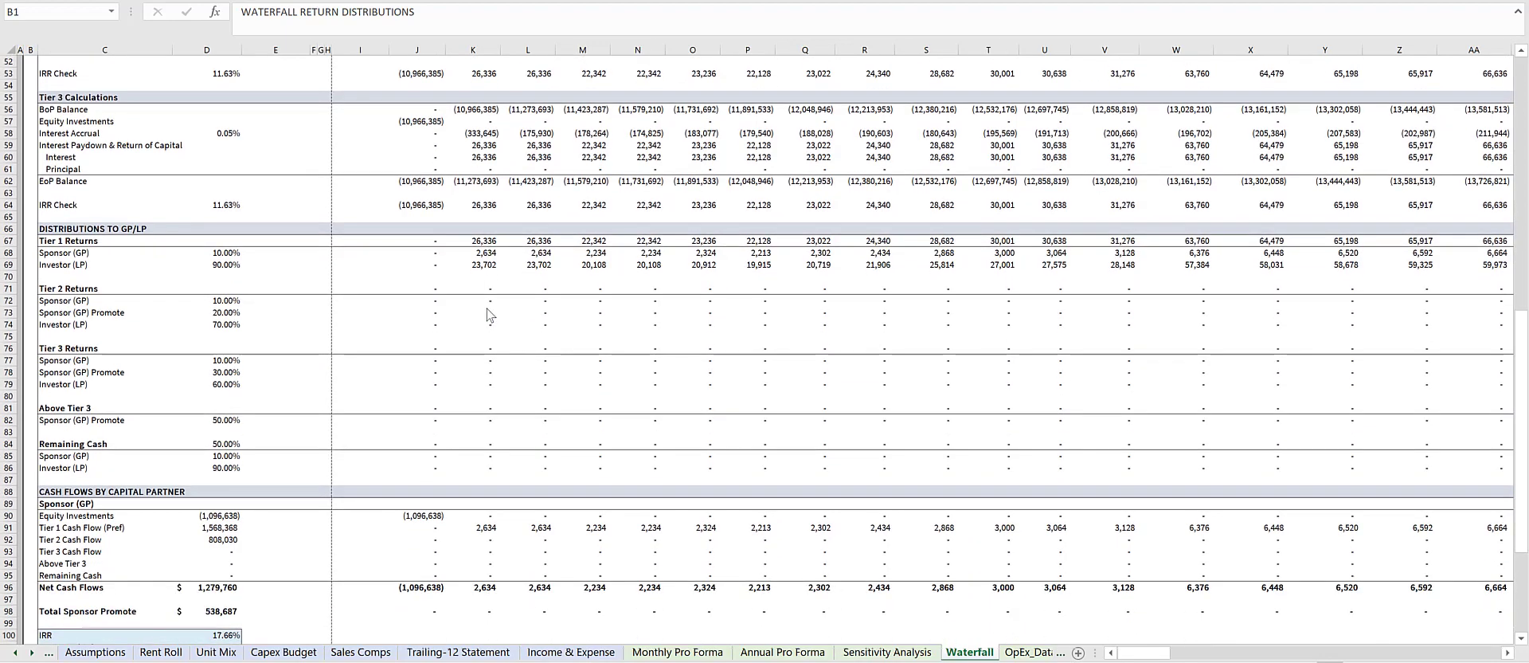
scroll(489, 316, "down", 6)
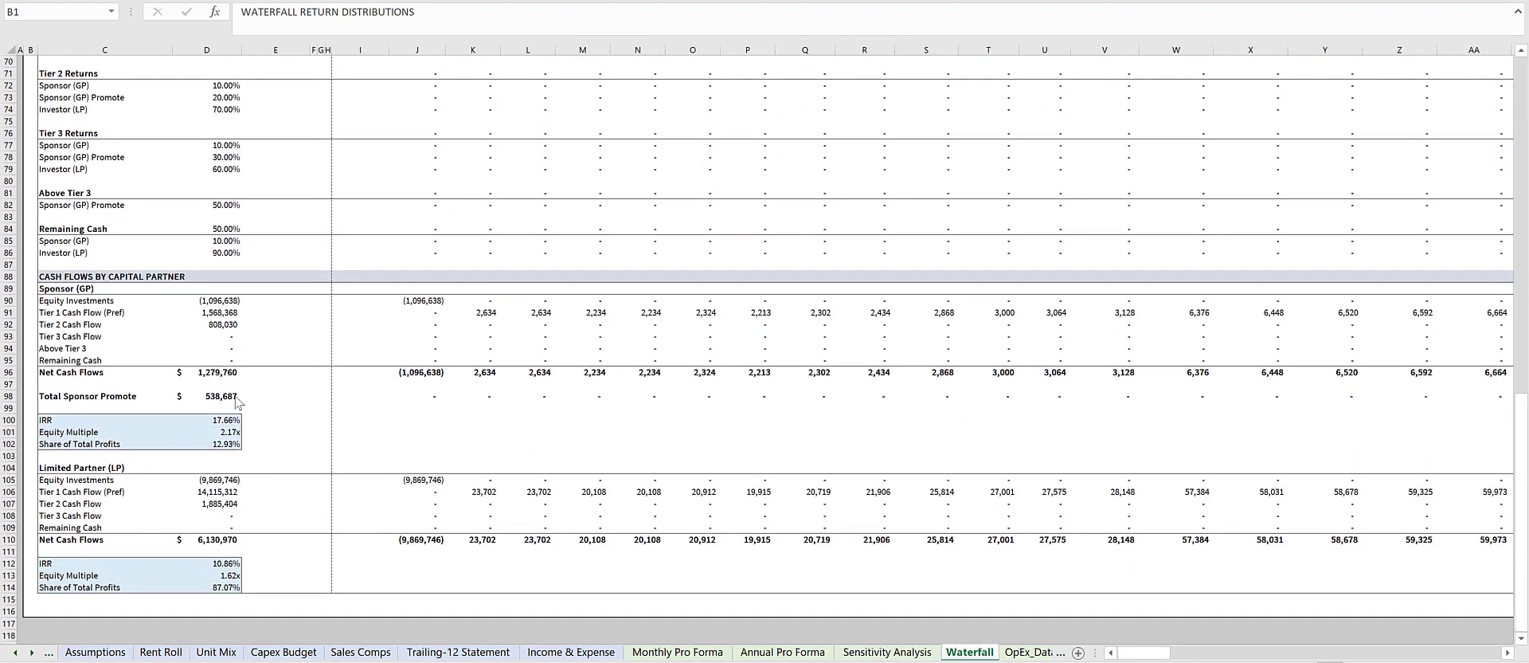
- Inspect the Total Sponsor Promote formulas on the Waterfall sheet, for both the overall total and the May-19 column
left_click(73, 393)
left_click(225, 398)
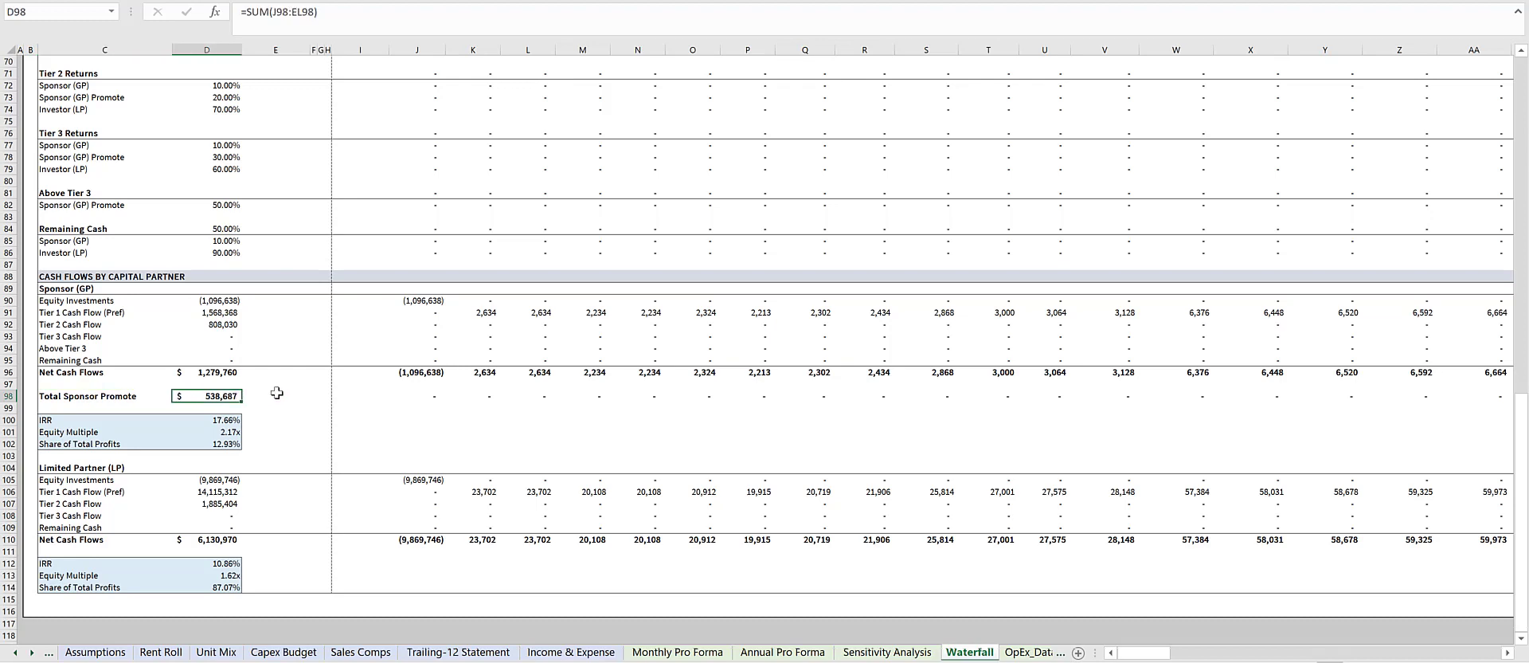
left_click(432, 396)
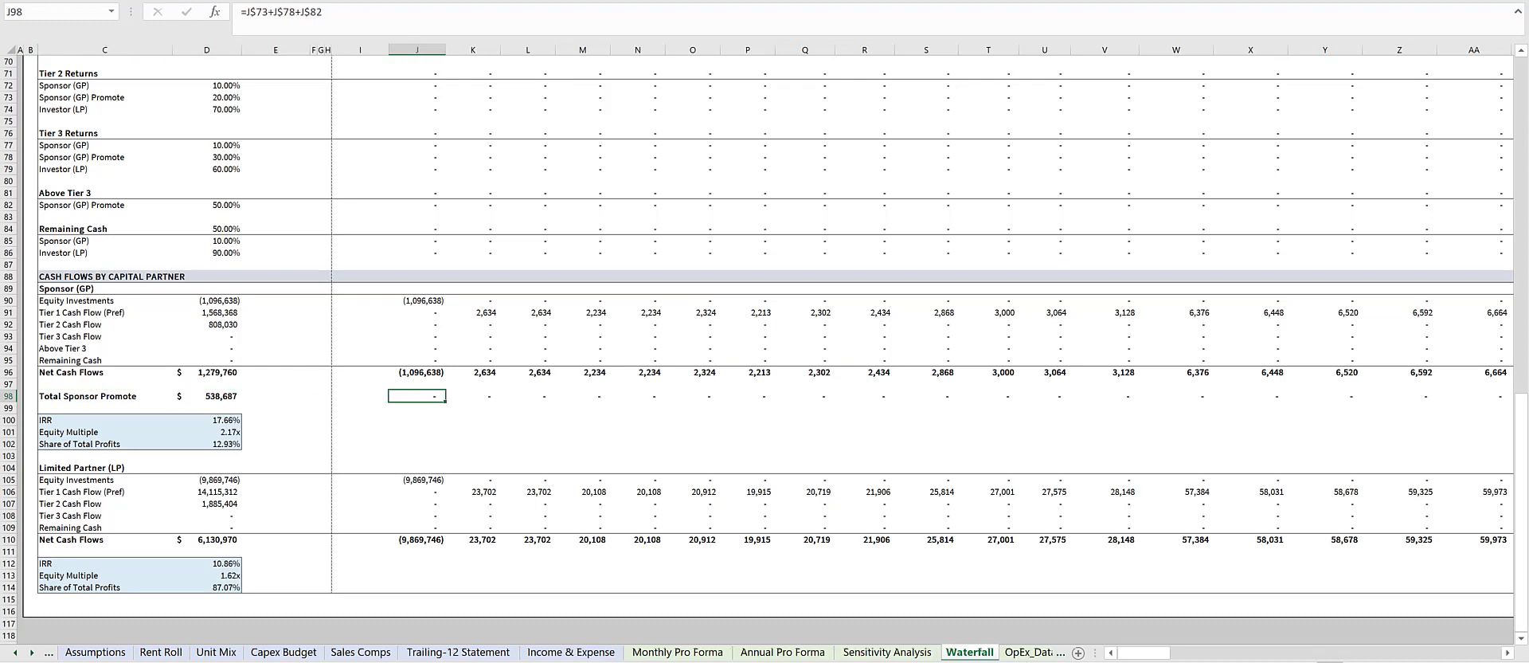
- View the expense mapping categories on the OpEx_Data sheet, and review the rent and down-unit calculations on UnitMix_Calcs
key("ctrl+Page_Down")
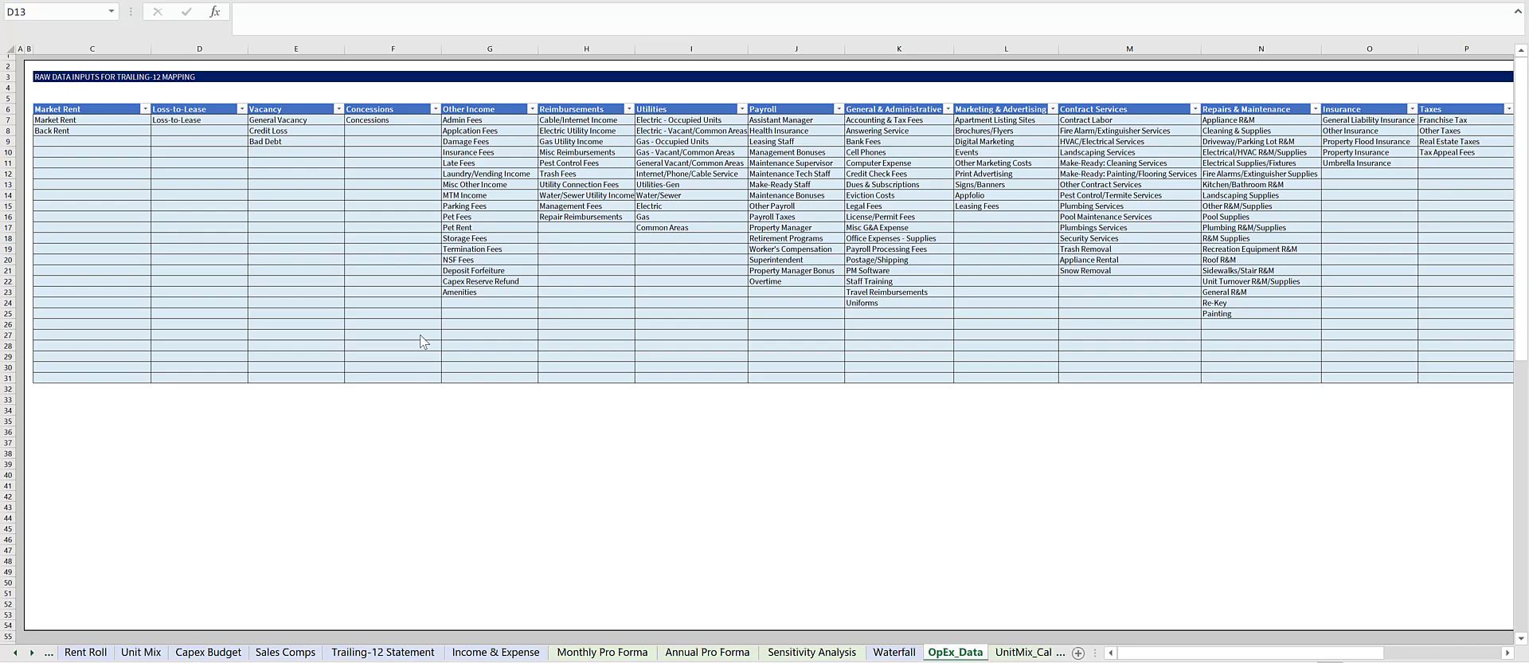
key("ctrl+Page_Down")
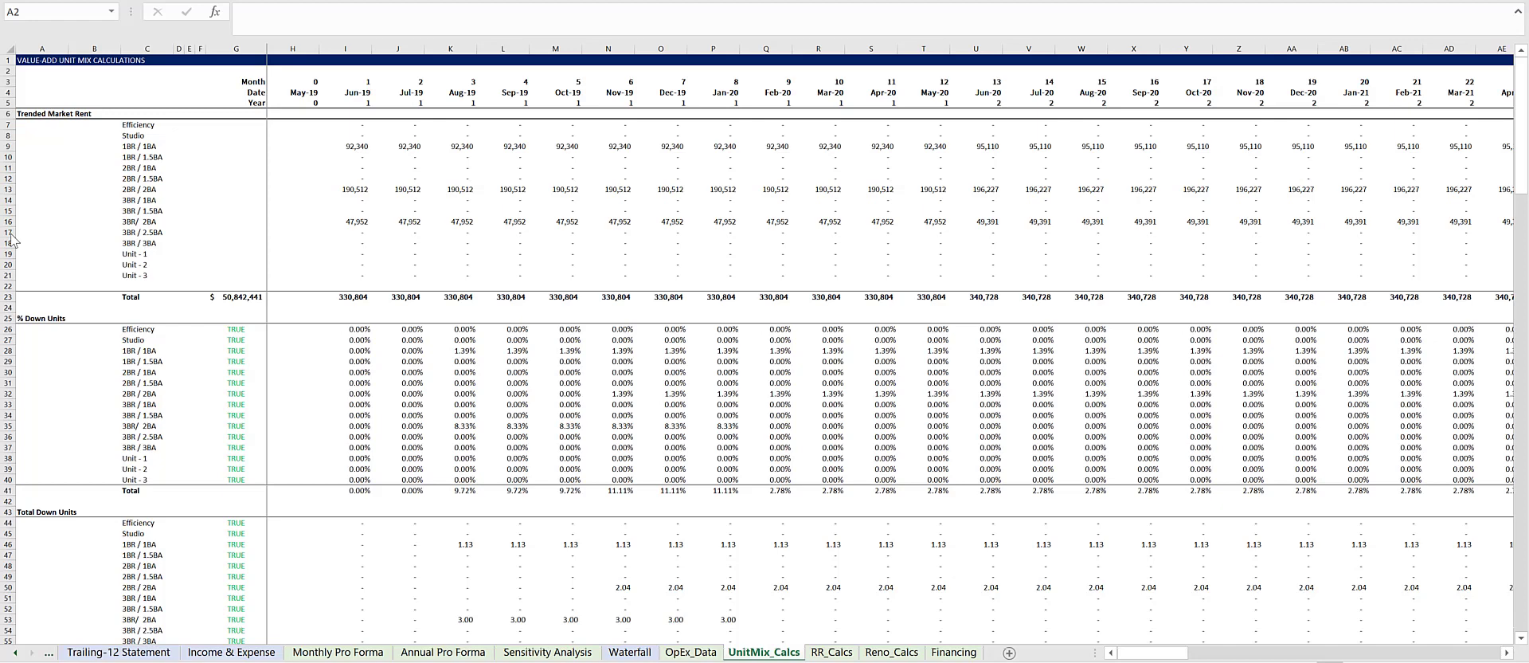
scroll(94, 120, "down", 4)
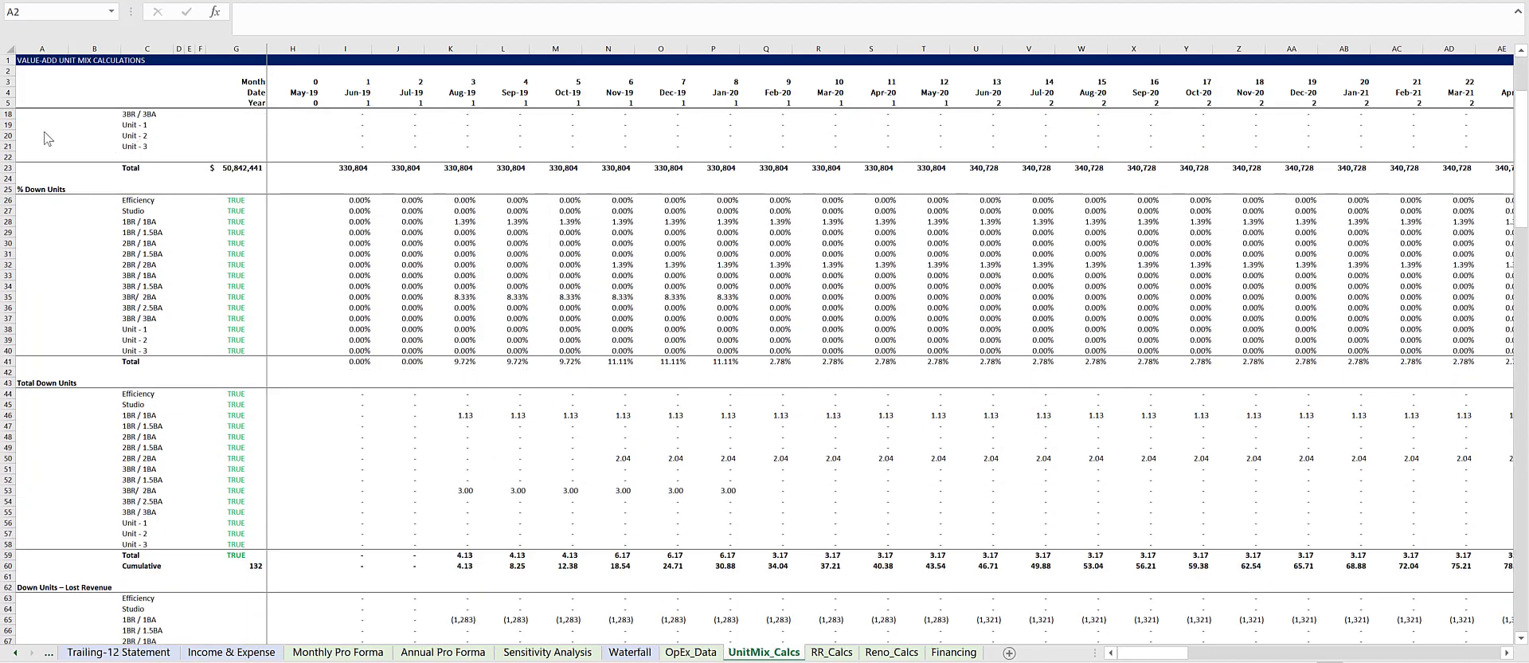
scroll(46, 138, "down", 2)
scroll(46, 138, "down", 8)
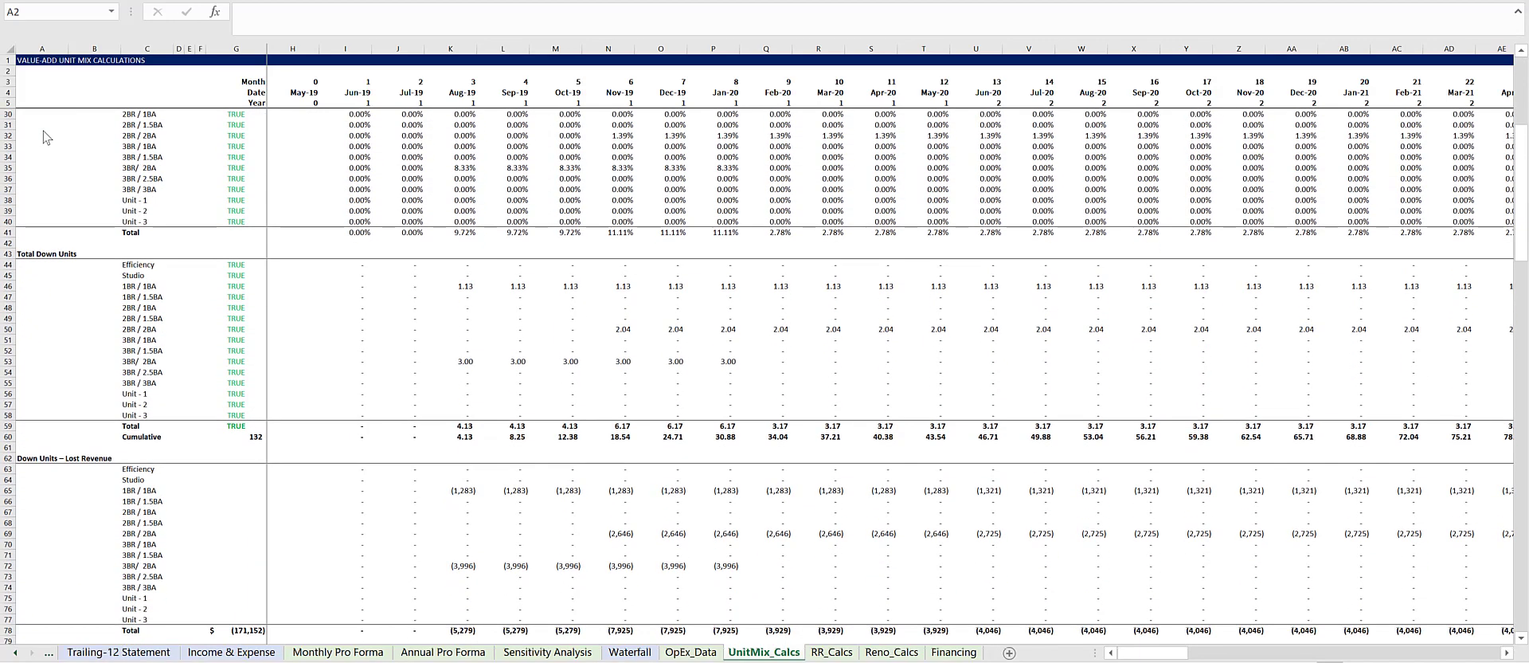
scroll(46, 137, "up", 13)
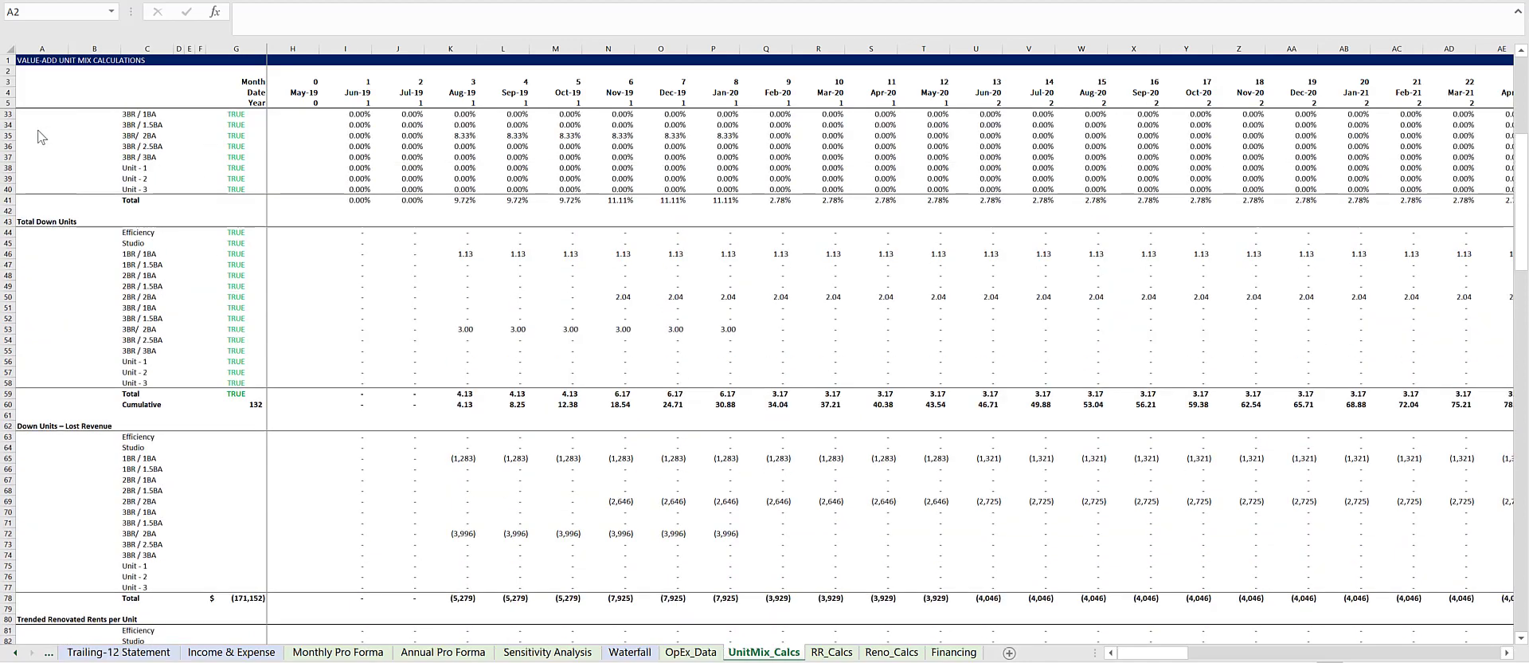
- Review the trended market rents per unit on the RR_Calcs sheet
left_click(832, 652)
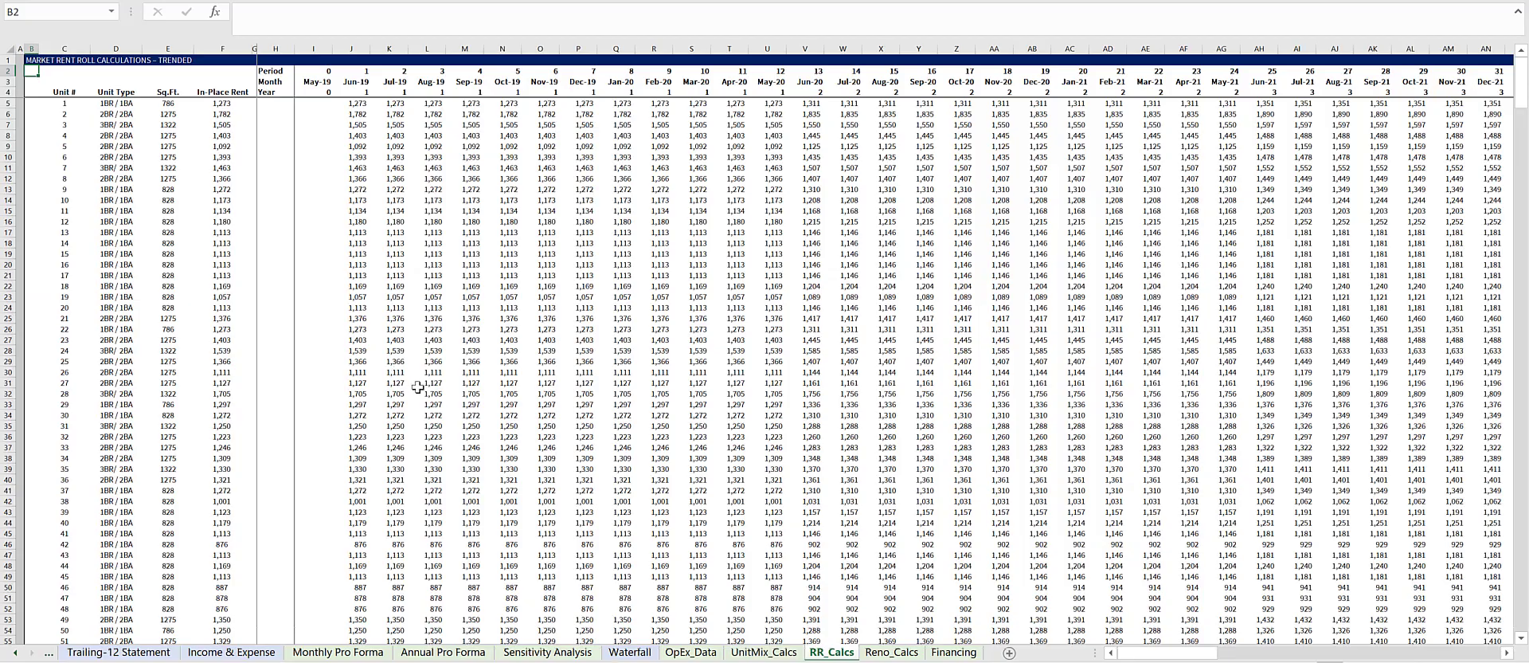
scroll(415, 382, "down", 7)
scroll(454, 426, "down", 1)
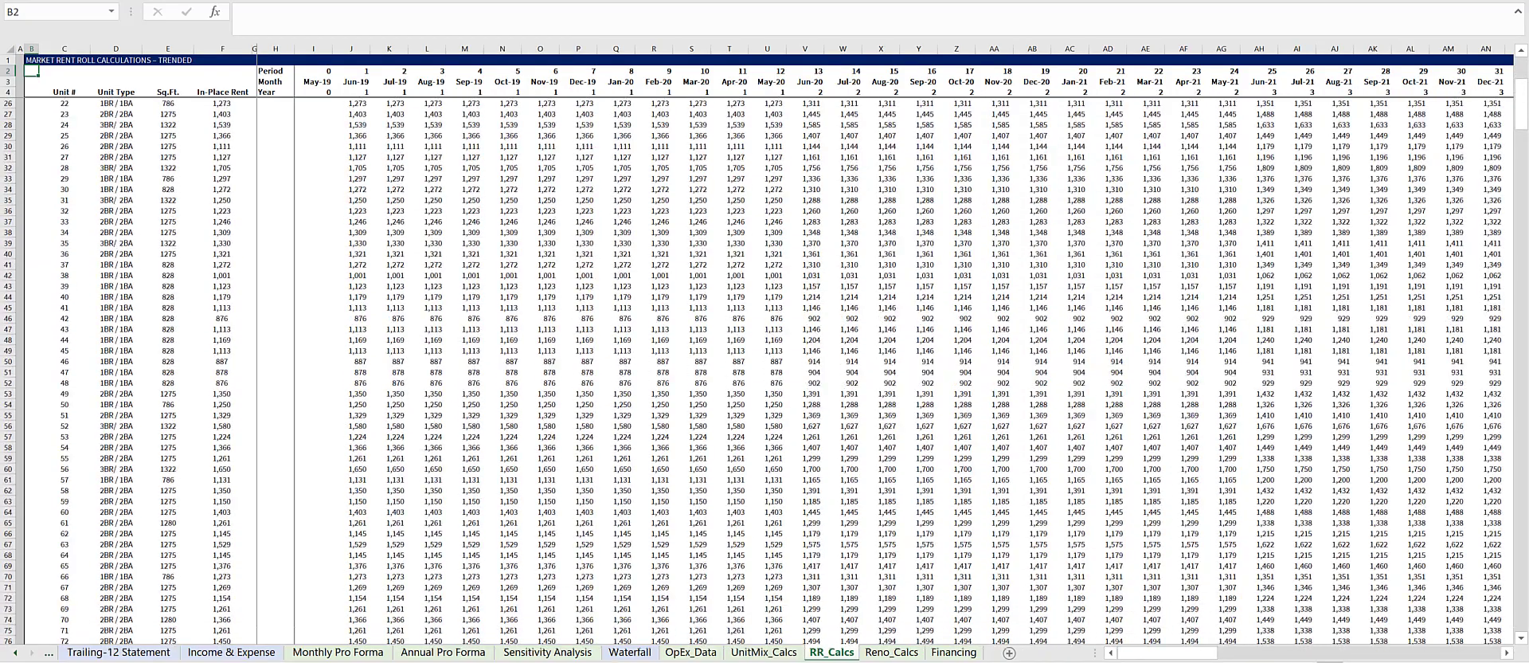
- View the trended gross collections on Reno_Calcs, and the acquisition and refinance loan schedules on the Financing sheet
left_click(890, 652)
scroll(358, 398, "up", 3)
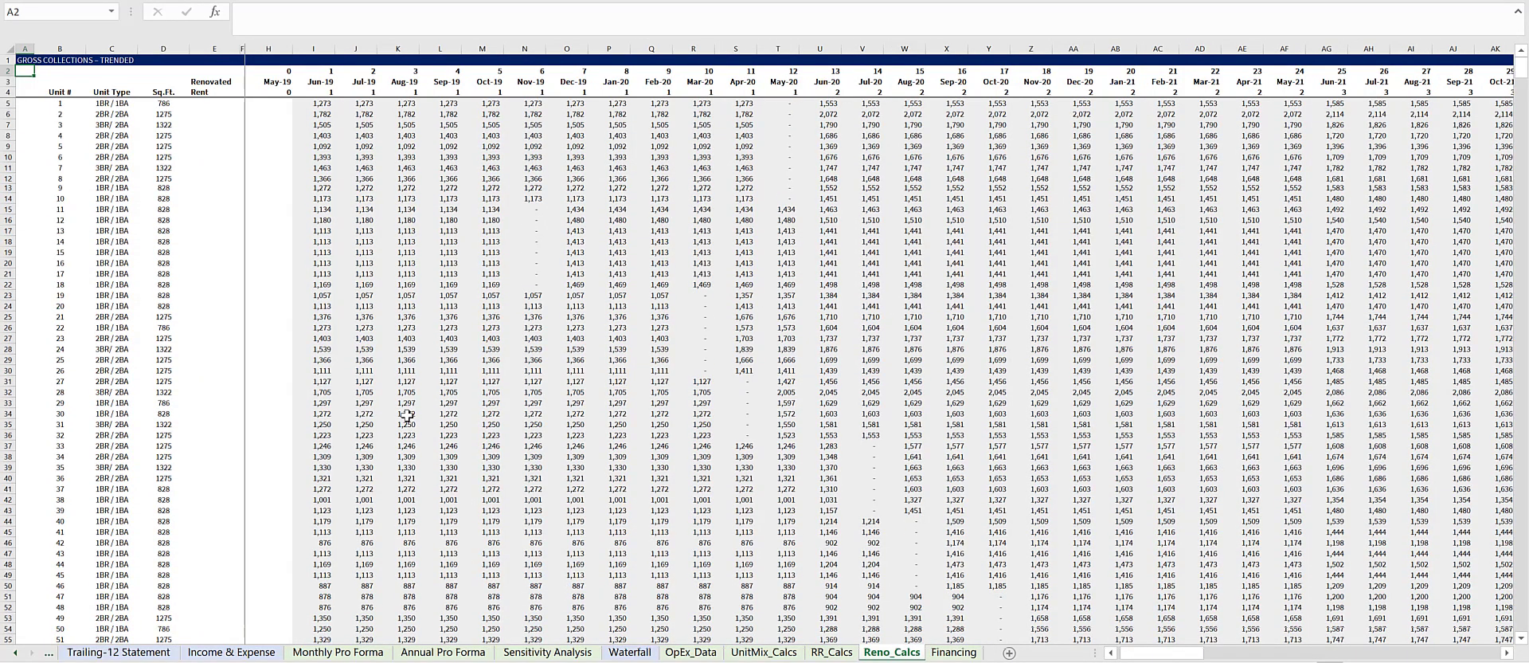
left_click(954, 652)
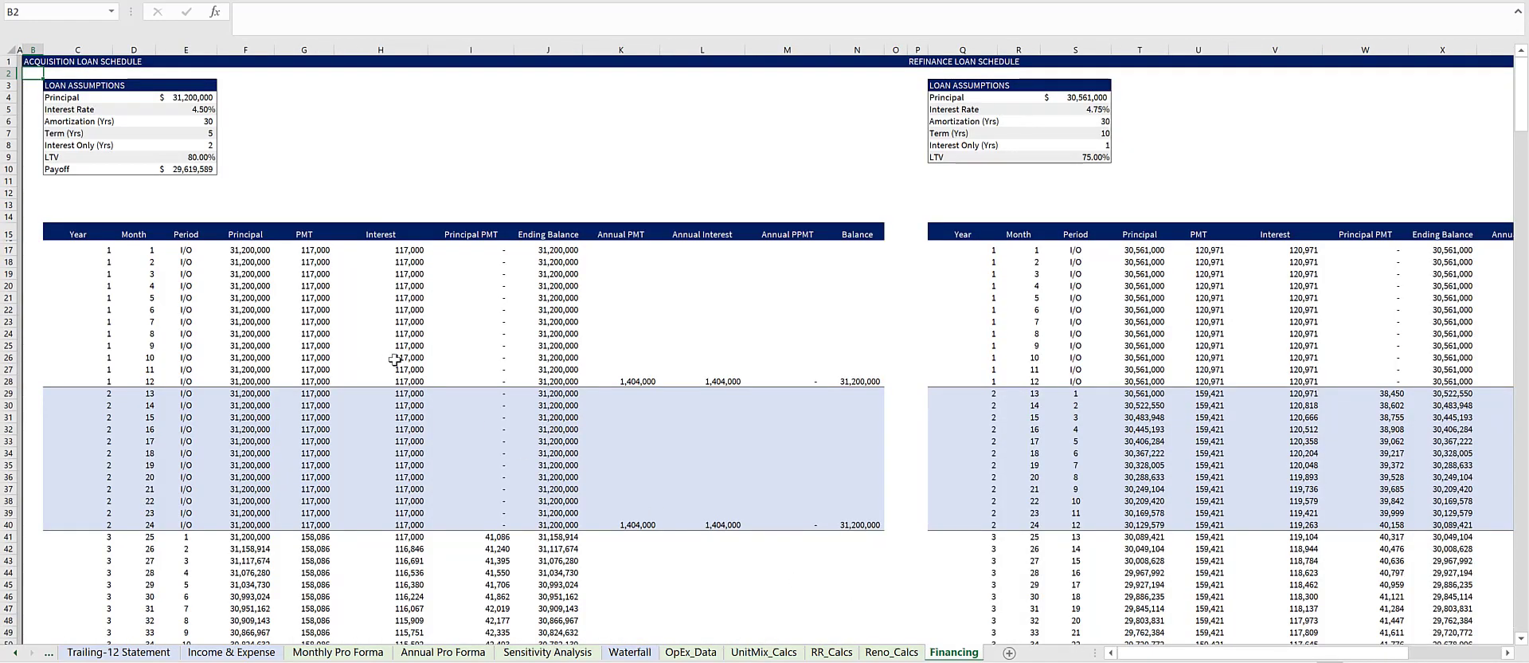